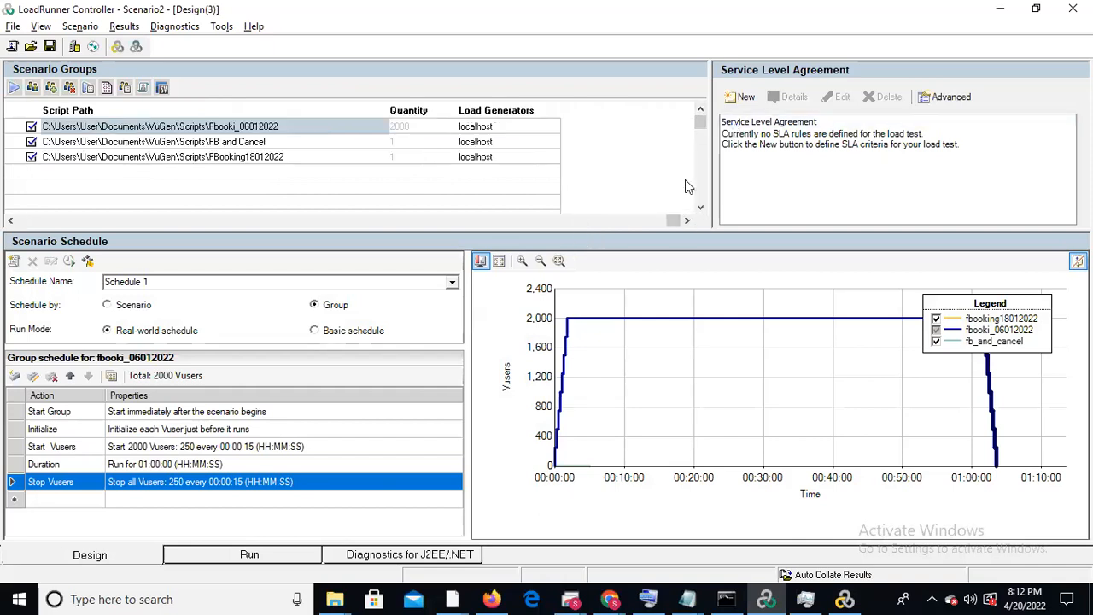
# Add 10 Vusers on localhost to the fbooki_06012022 scenario group
pyautogui.click(701, 110)
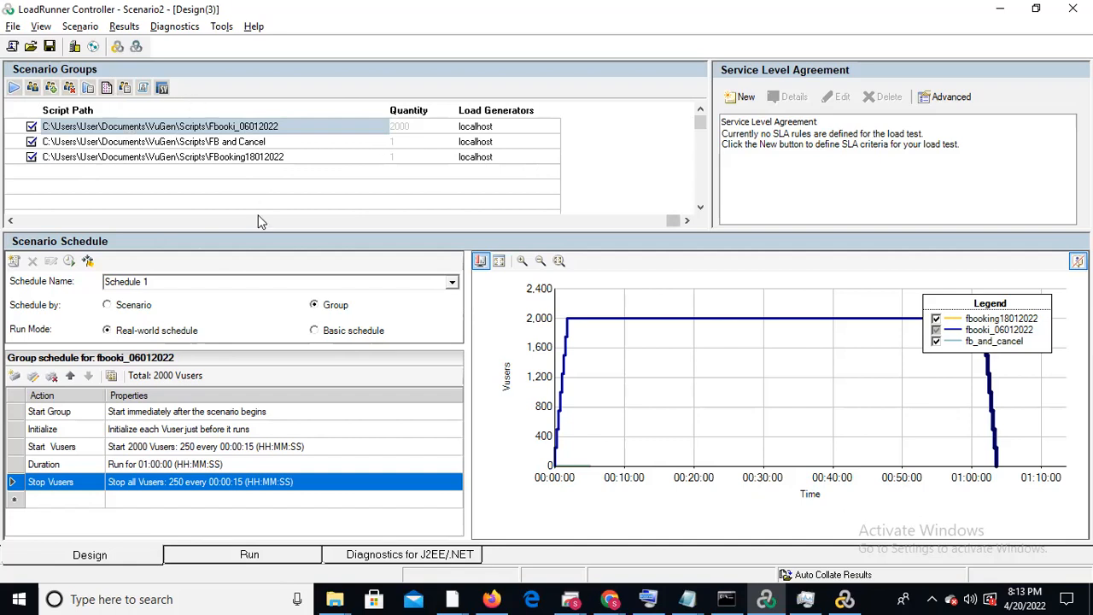
pyautogui.click(31, 88)
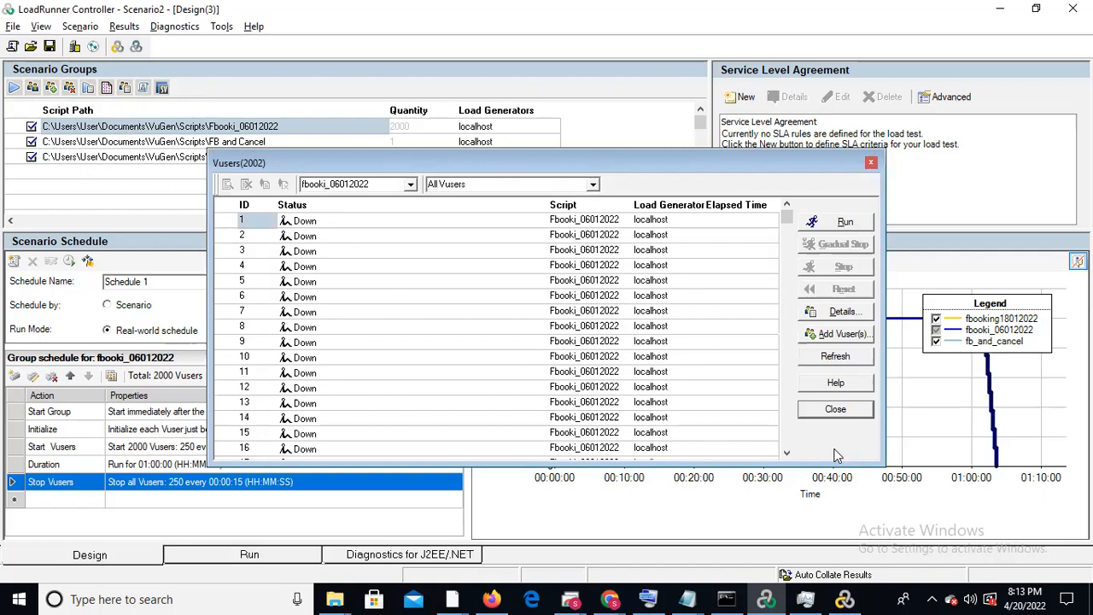
pyautogui.click(844, 335)
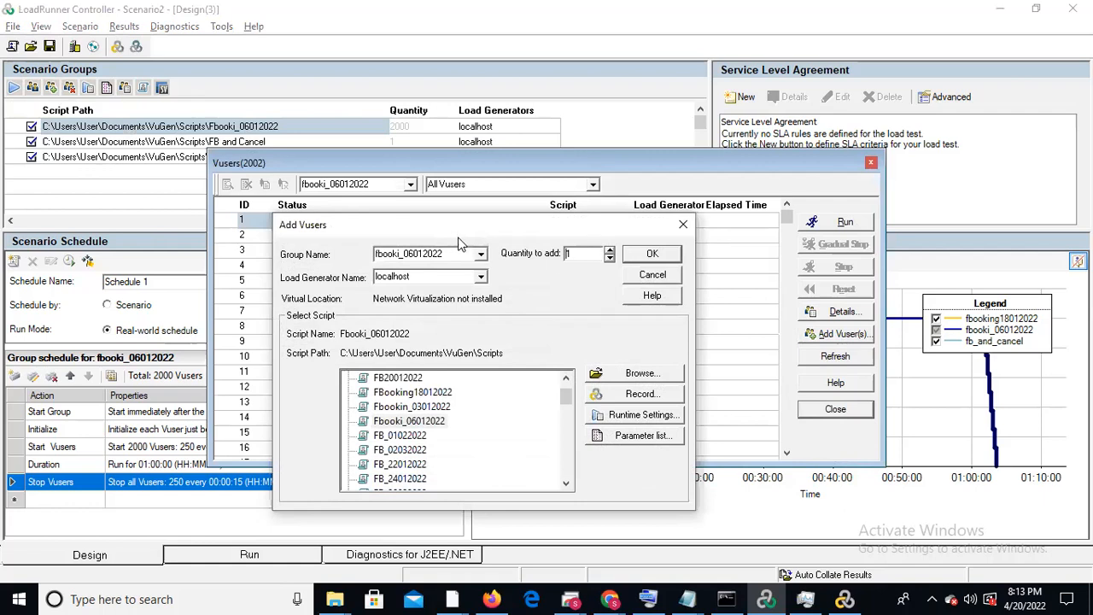
pyautogui.click(482, 257)
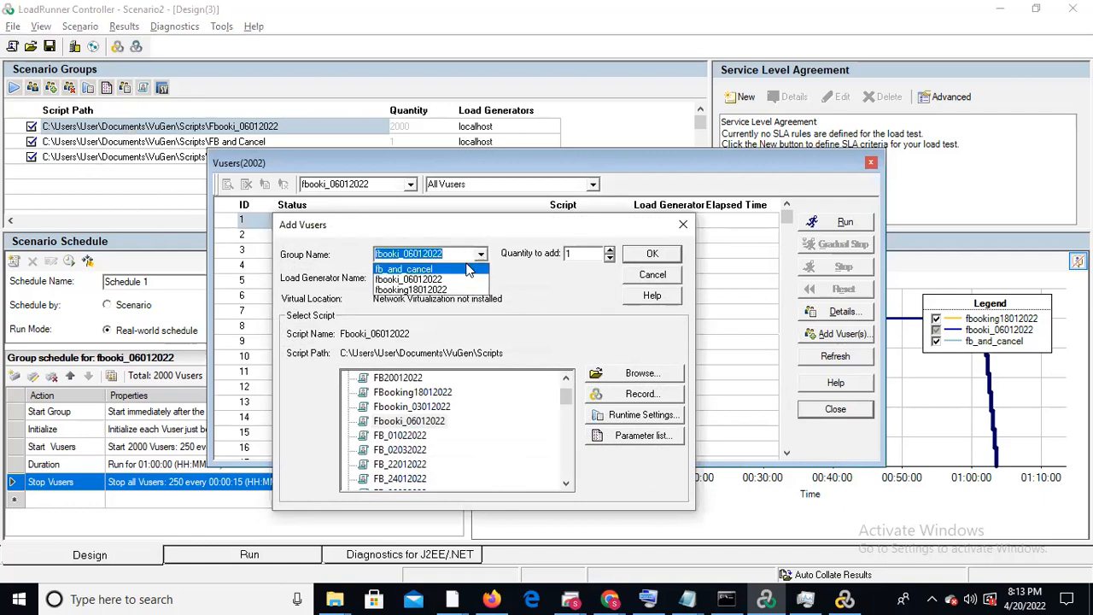
pyautogui.click(469, 281)
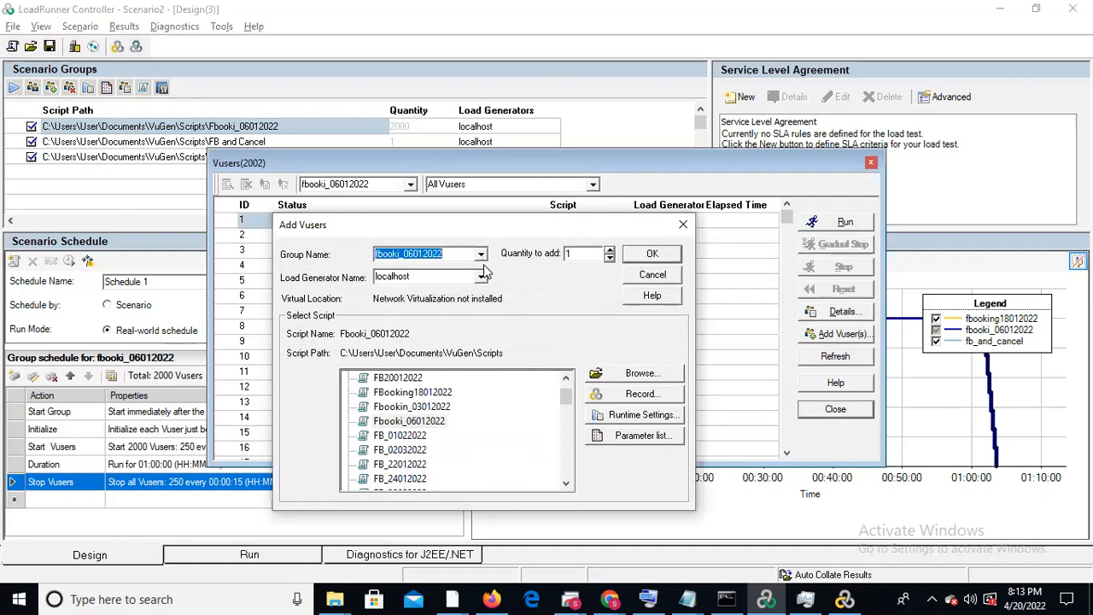
pyautogui.click(588, 253)
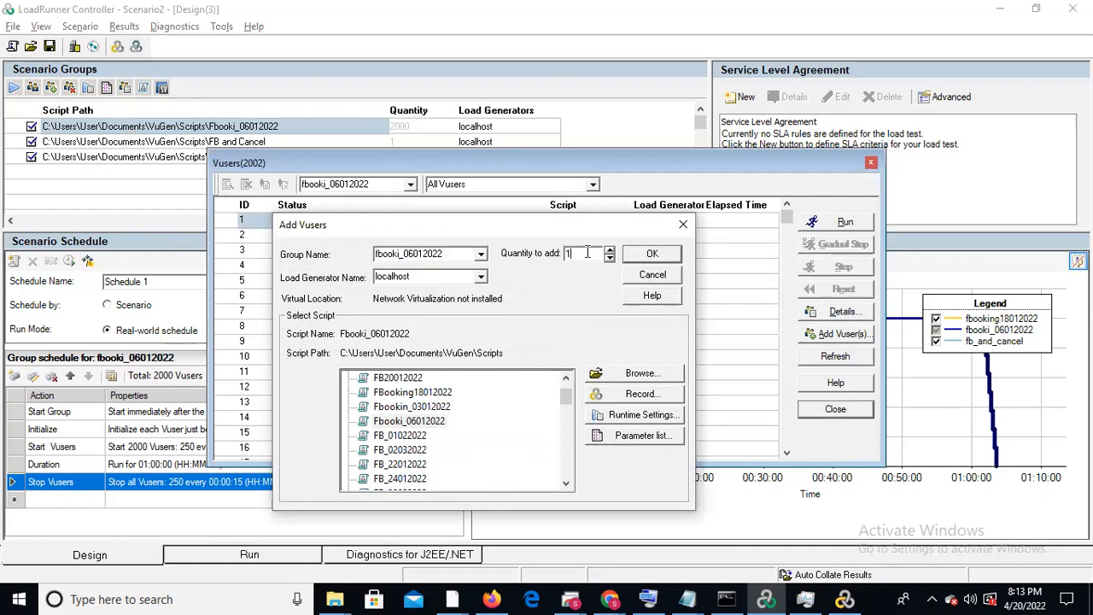
pyautogui.click(656, 254)
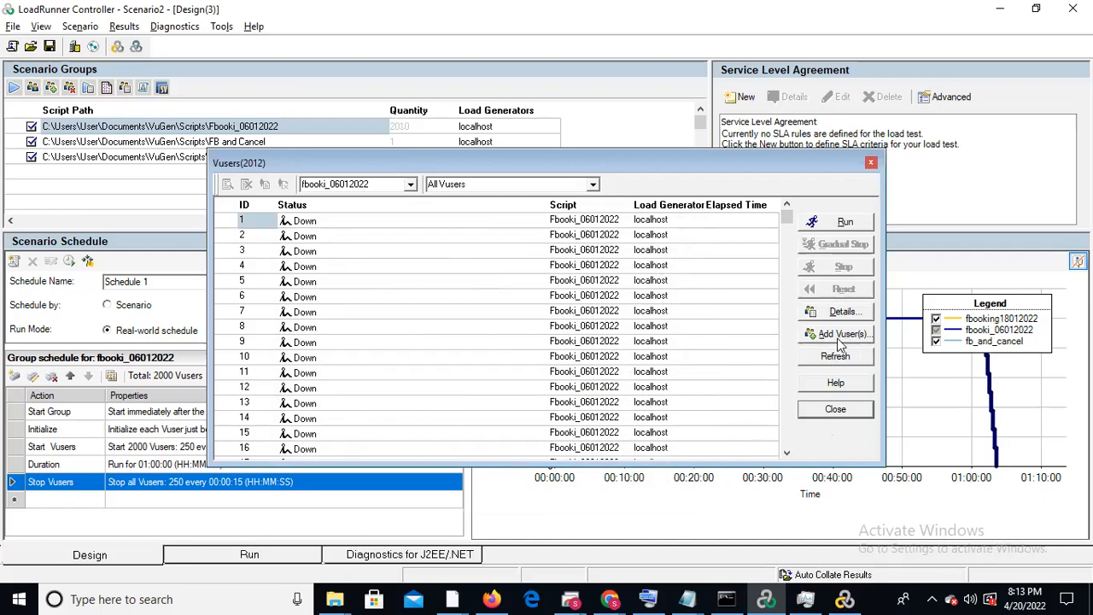
pyautogui.click(871, 164)
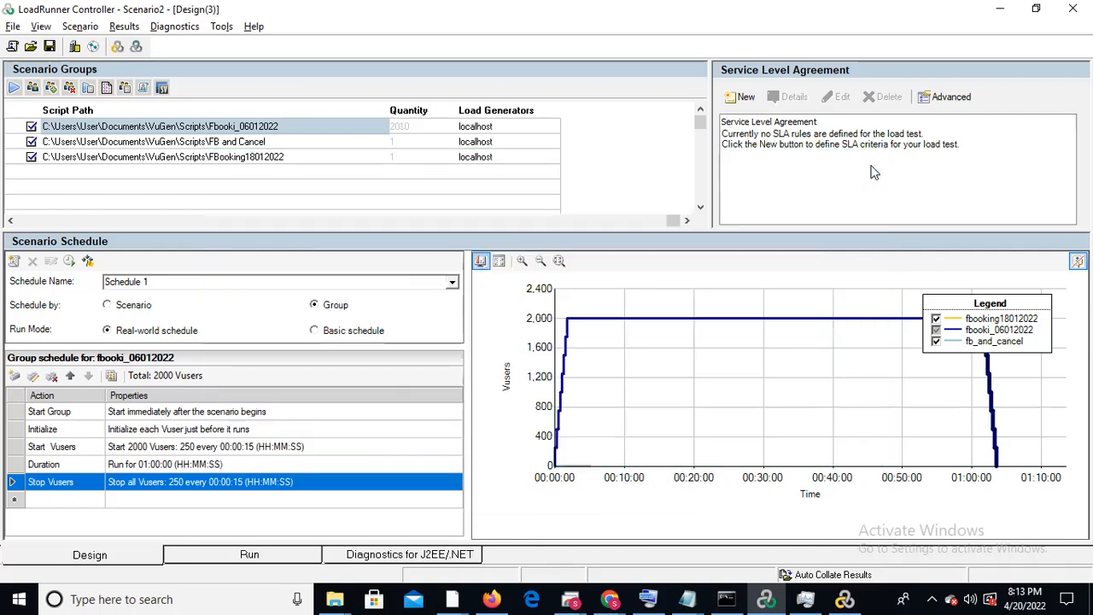
# Add a scenario group for the existing a3equipo script with 1 Vuser on localhost
pyautogui.click(51, 89)
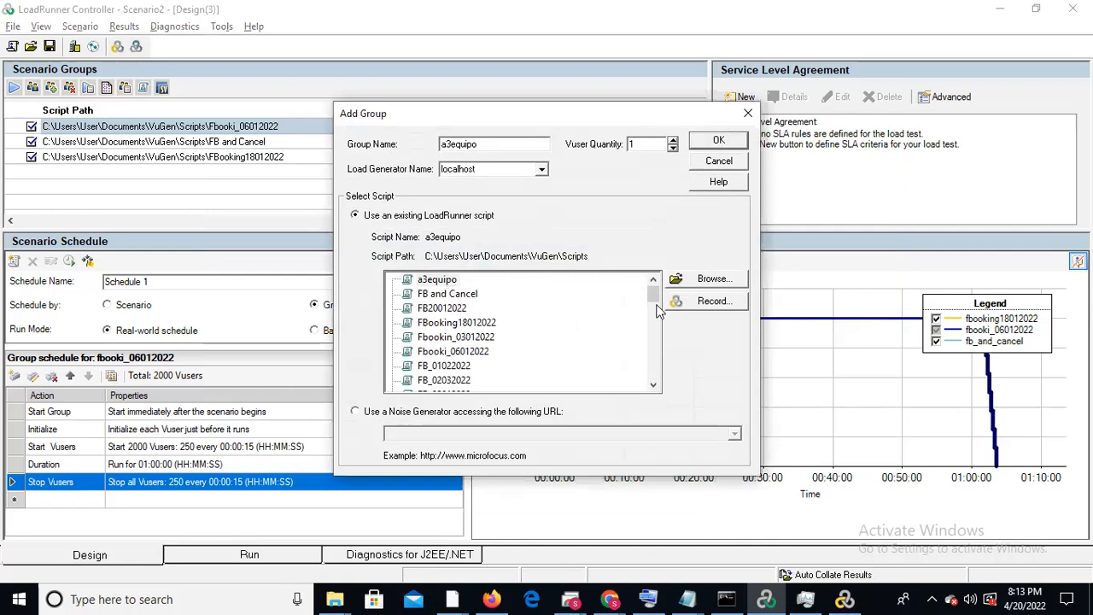
pyautogui.moveTo(654, 296)
pyautogui.mouseDown()
pyautogui.moveTo(650, 379)
pyautogui.moveTo(637, 295)
pyautogui.moveTo(646, 283)
pyautogui.mouseUp()
pyautogui.click(718, 143)
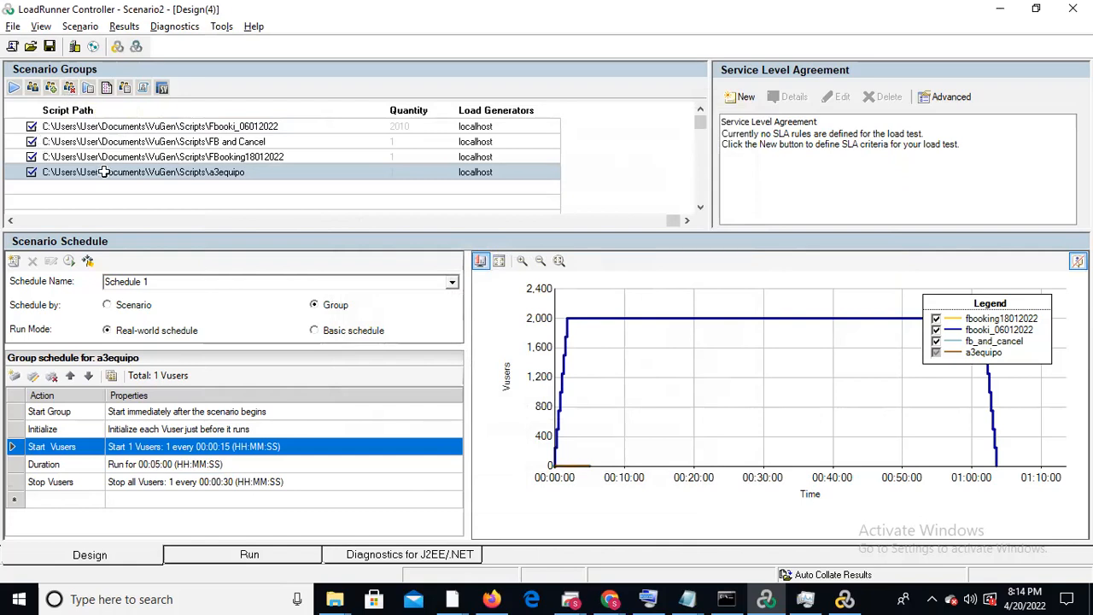
# Delete the a3equipo group from the scenario
pyautogui.click(71, 91)
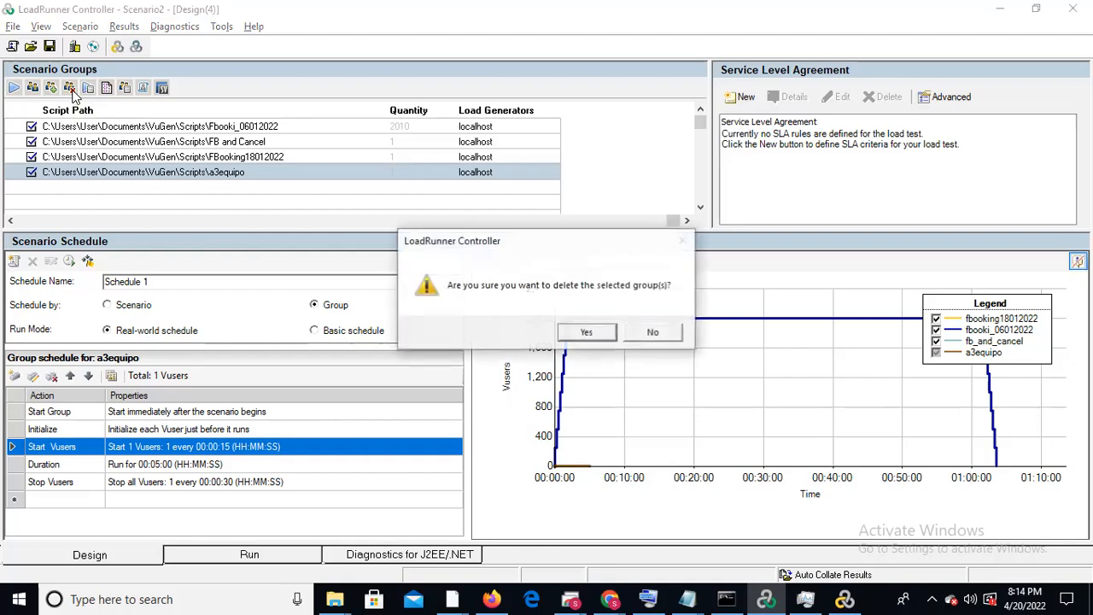
pyautogui.click(588, 333)
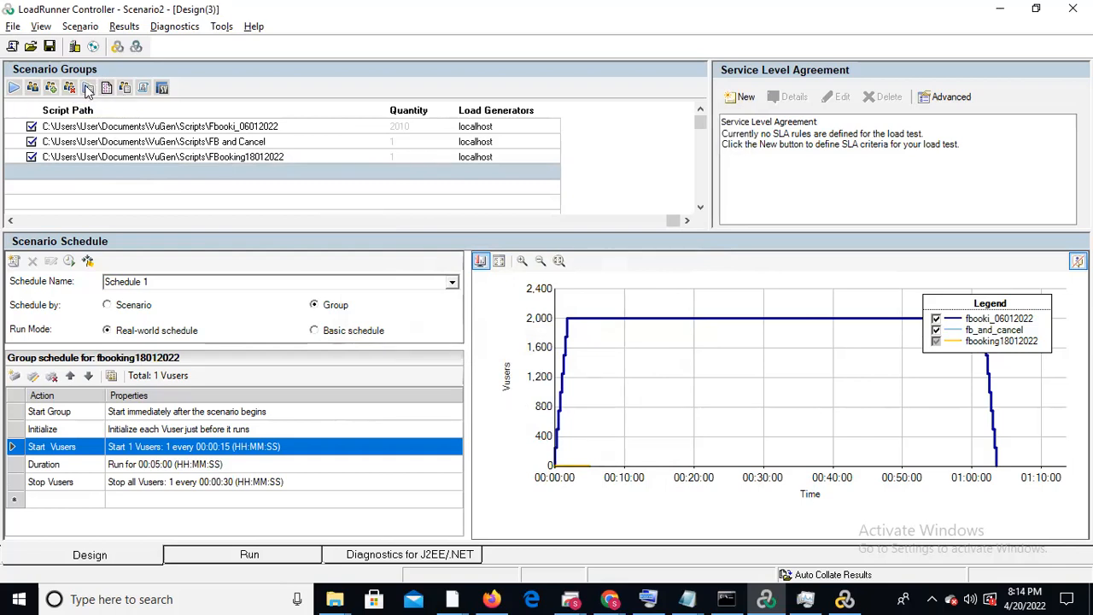
pyautogui.click(172, 181)
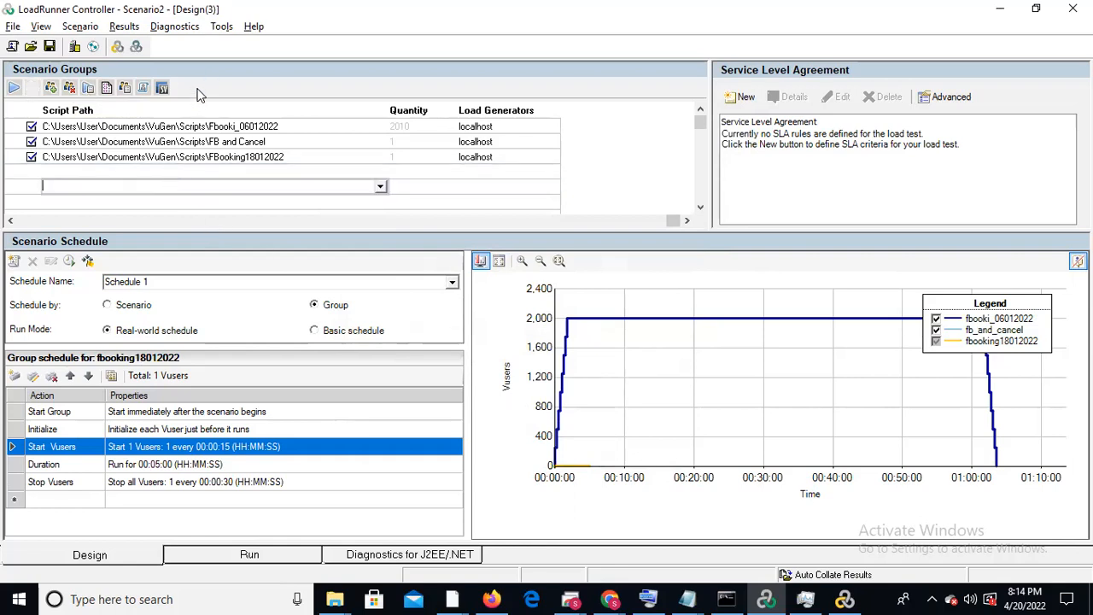
pyautogui.click(392, 220)
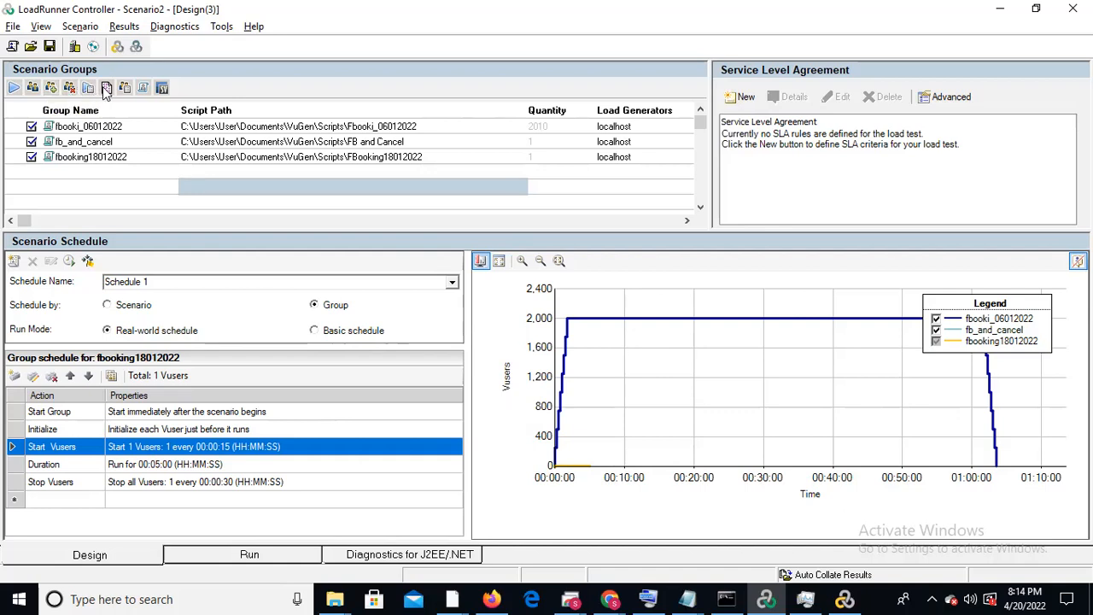
pyautogui.moveTo(174, 109); pyautogui.dragTo(455, 395)
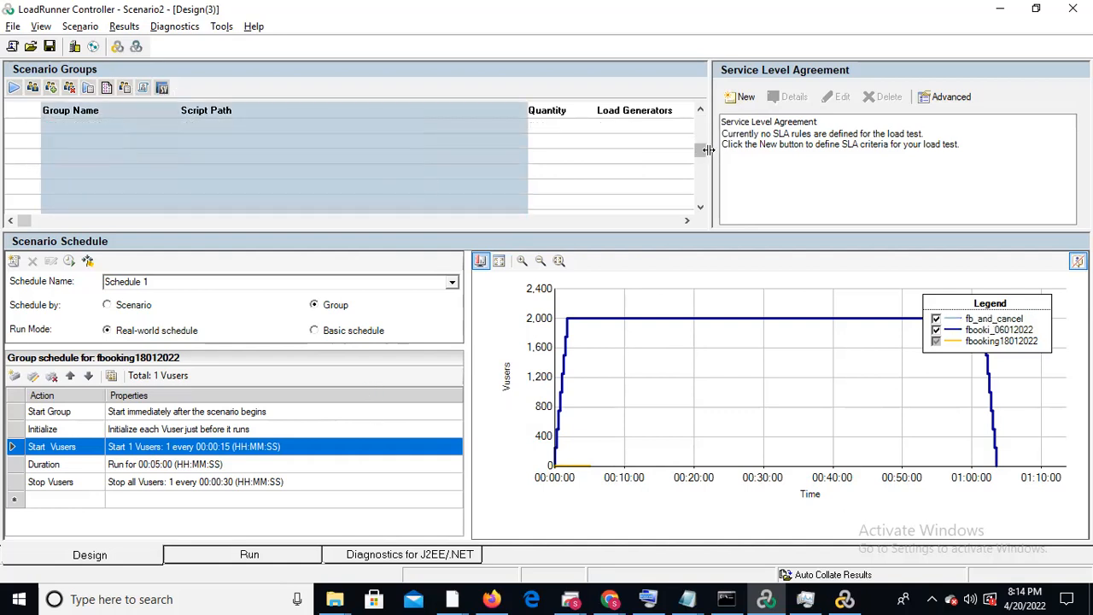
pyautogui.moveTo(697, 115); pyautogui.dragTo(699, 105)
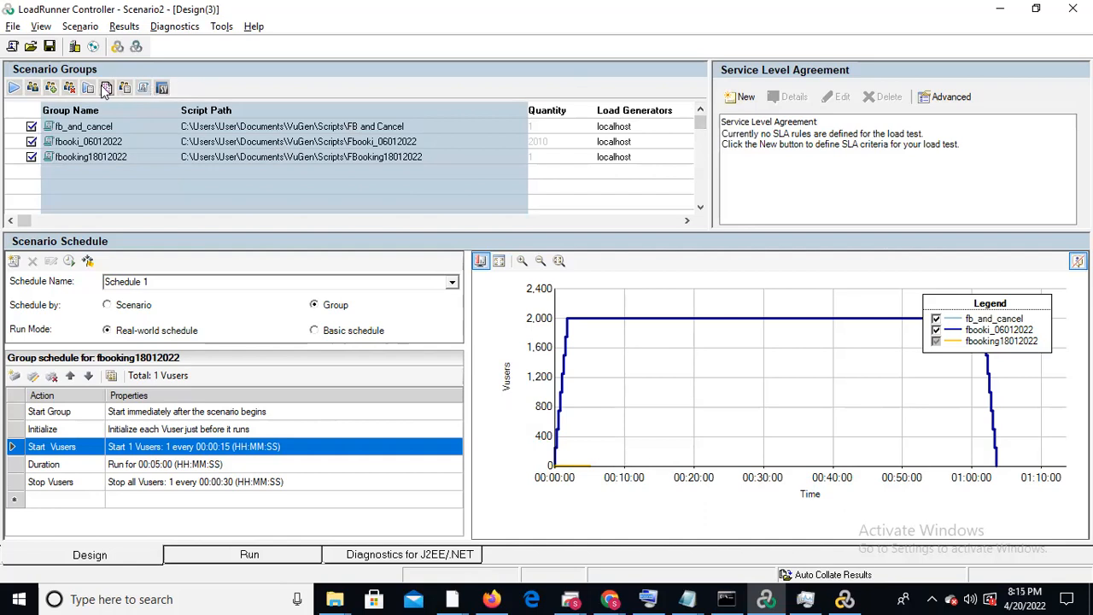
pyautogui.click(295, 186)
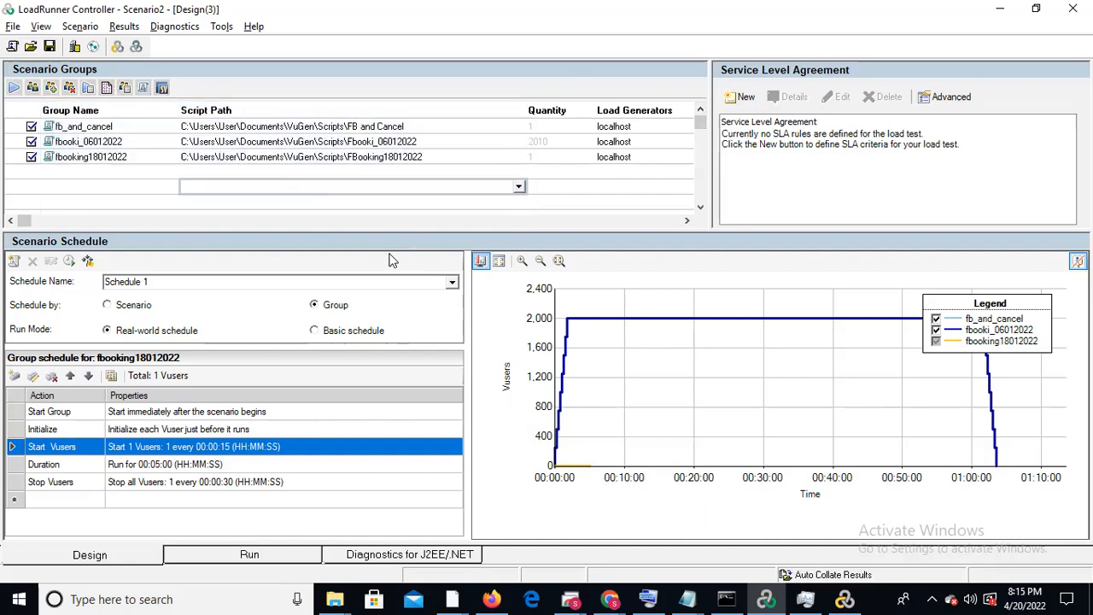
pyautogui.click(691, 221)
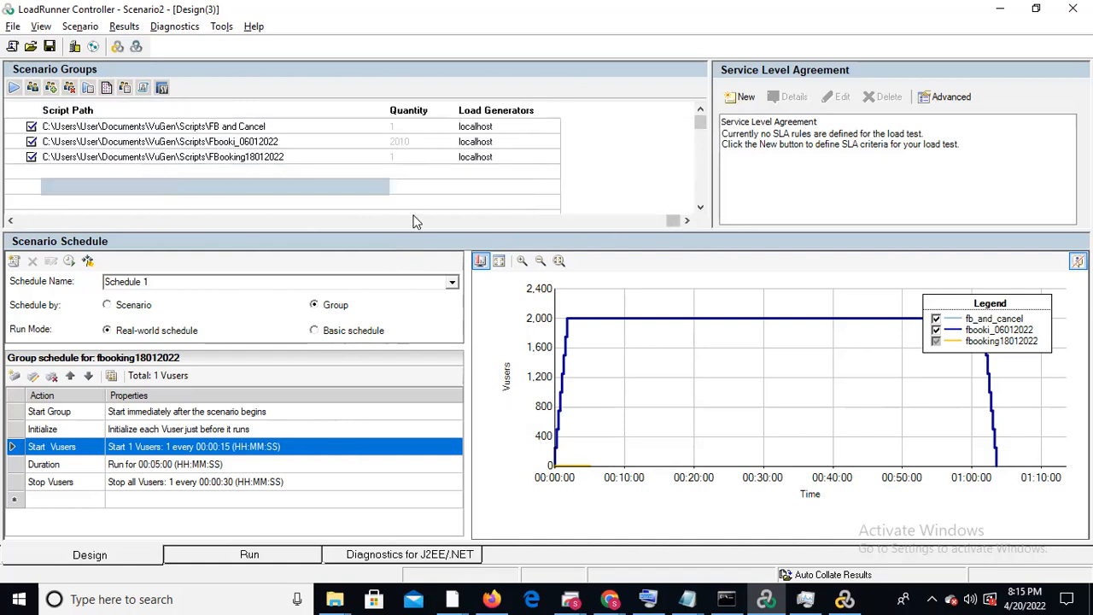
pyautogui.click(43, 221)
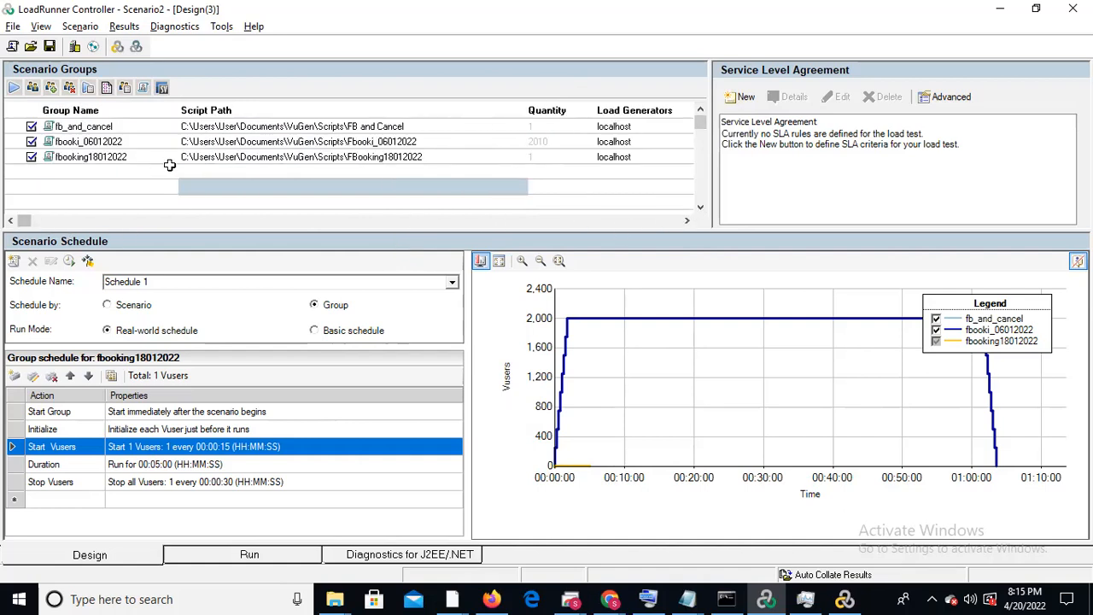
# Set the number of iterations to 1 in the run logic of the fbooking18012022 group's runtime settings
pyautogui.click(136, 154)
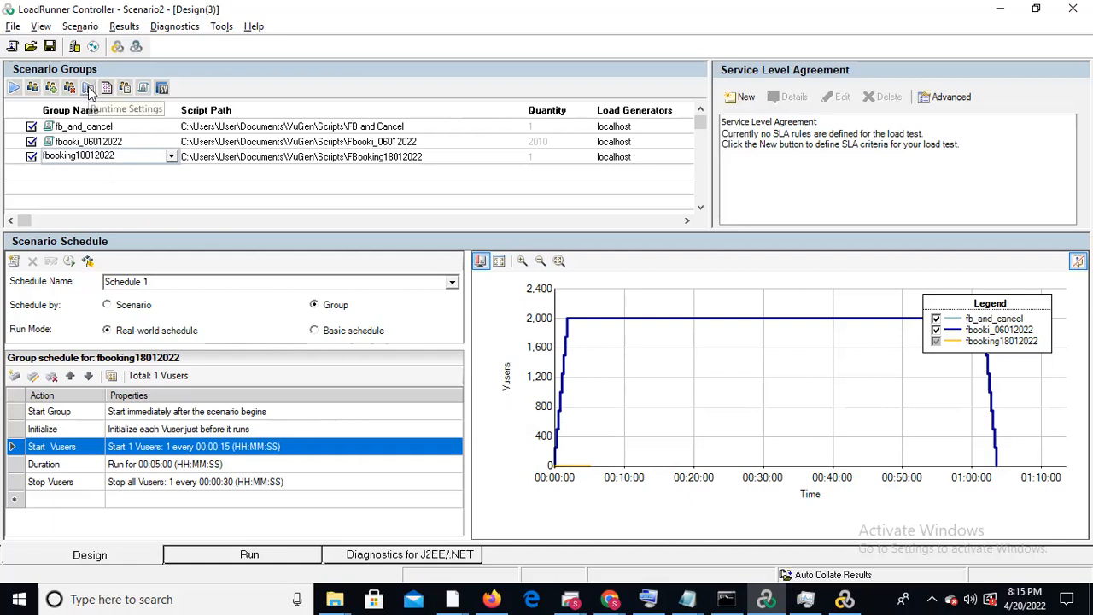
pyautogui.click(91, 90)
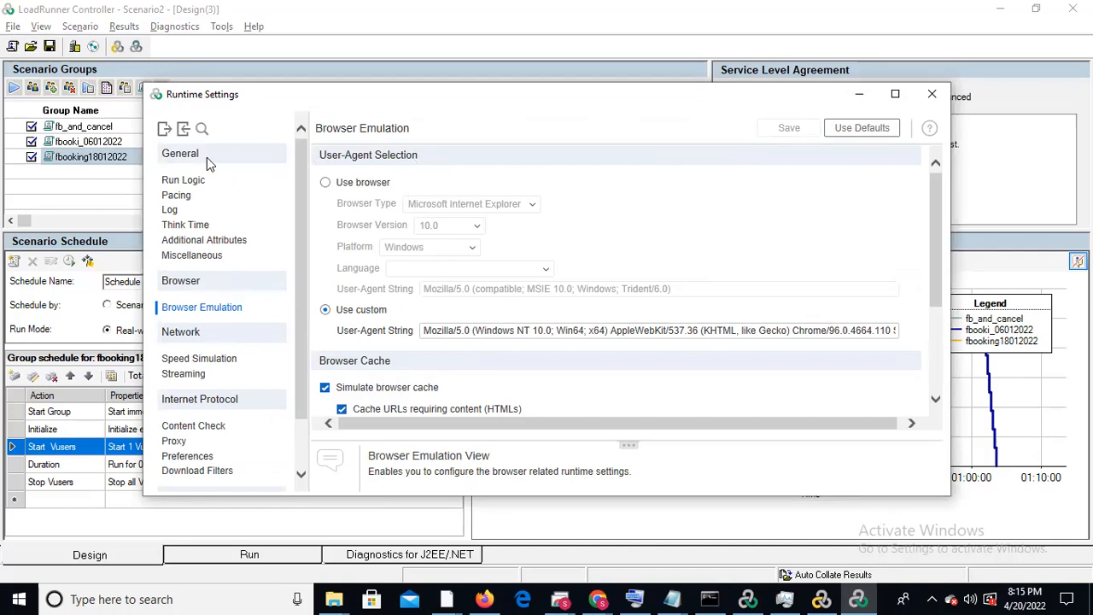
pyautogui.click(183, 180)
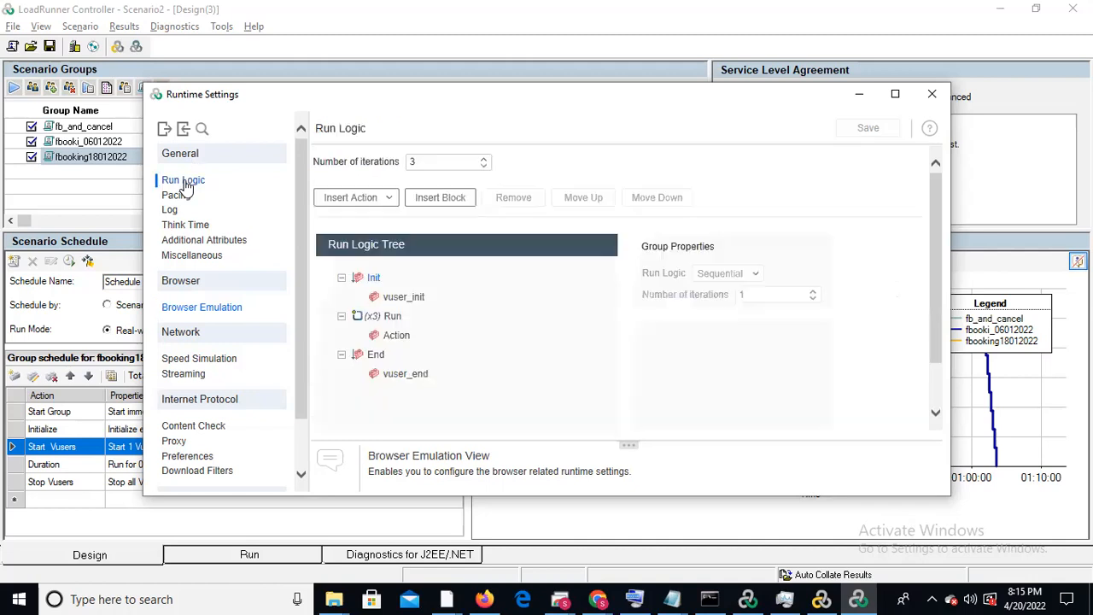
pyautogui.click(446, 162)
pyautogui.press('BackSpace')
pyautogui.write('1')
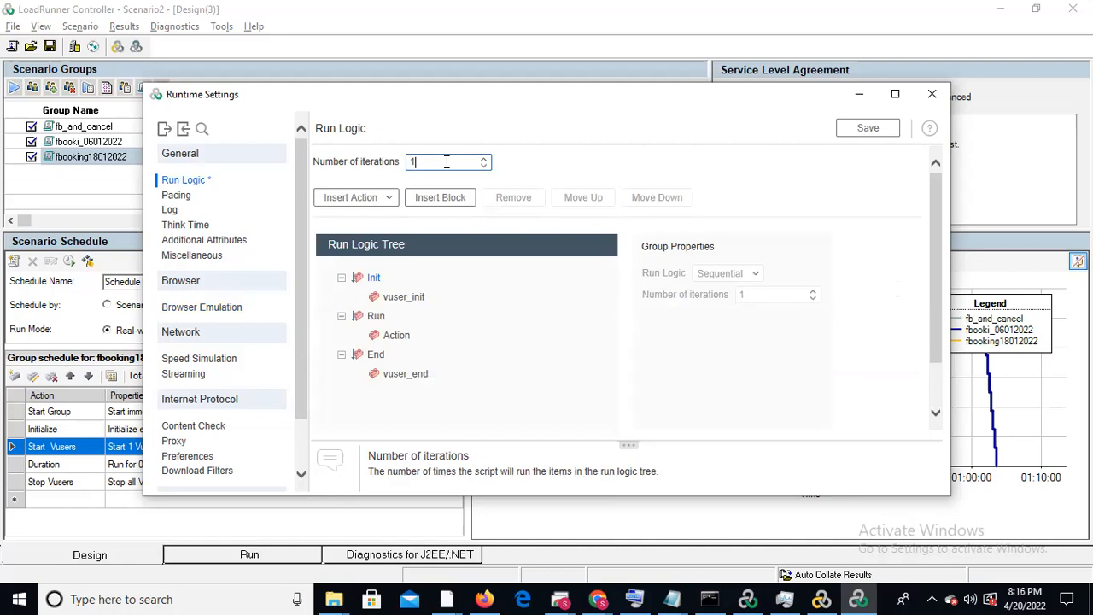
# Check the pacing options and turn off logging in the fbooking18012022 group's runtime settings
pyautogui.click(175, 196)
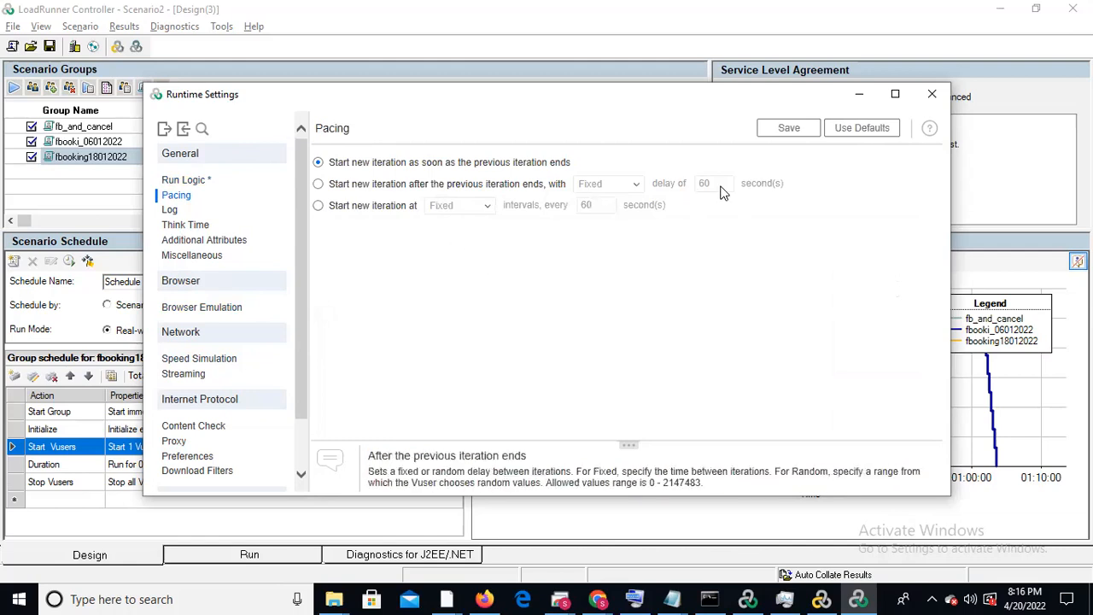
pyautogui.click(170, 210)
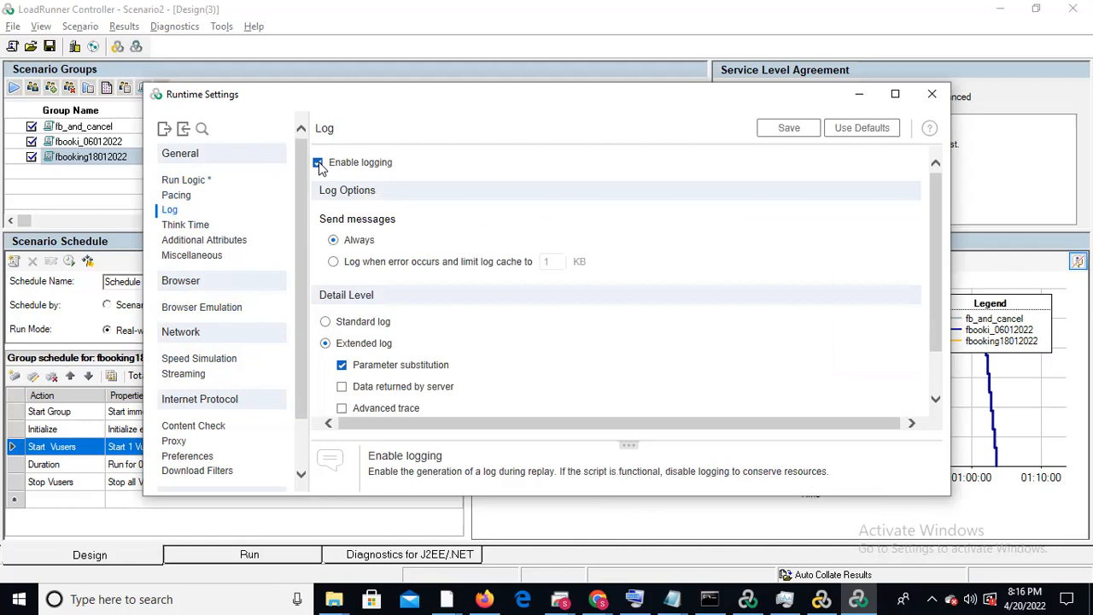
pyautogui.click(318, 163)
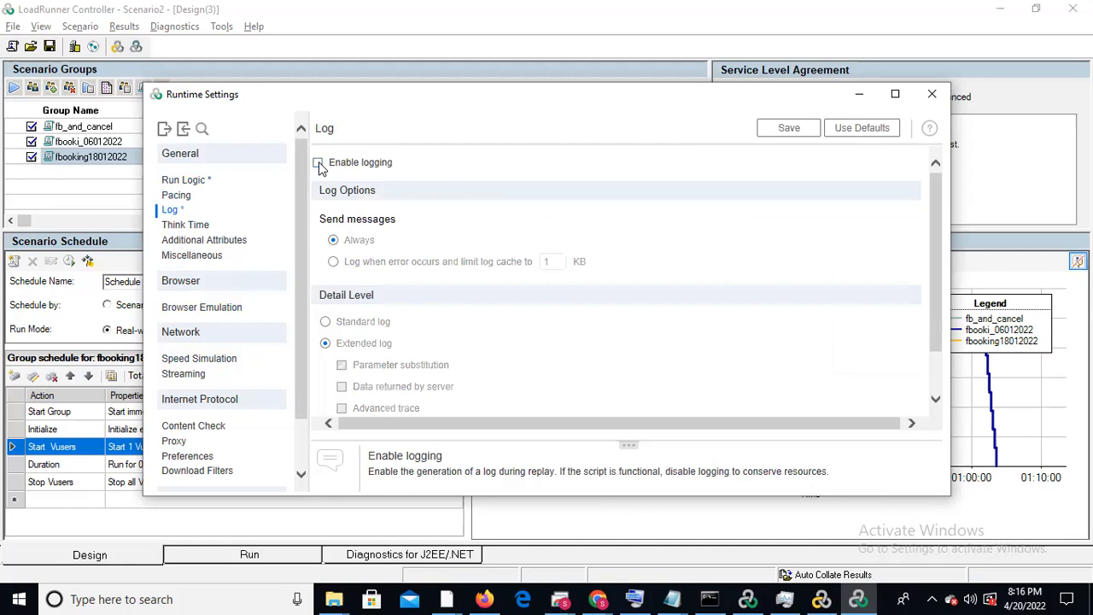
pyautogui.click(932, 94)
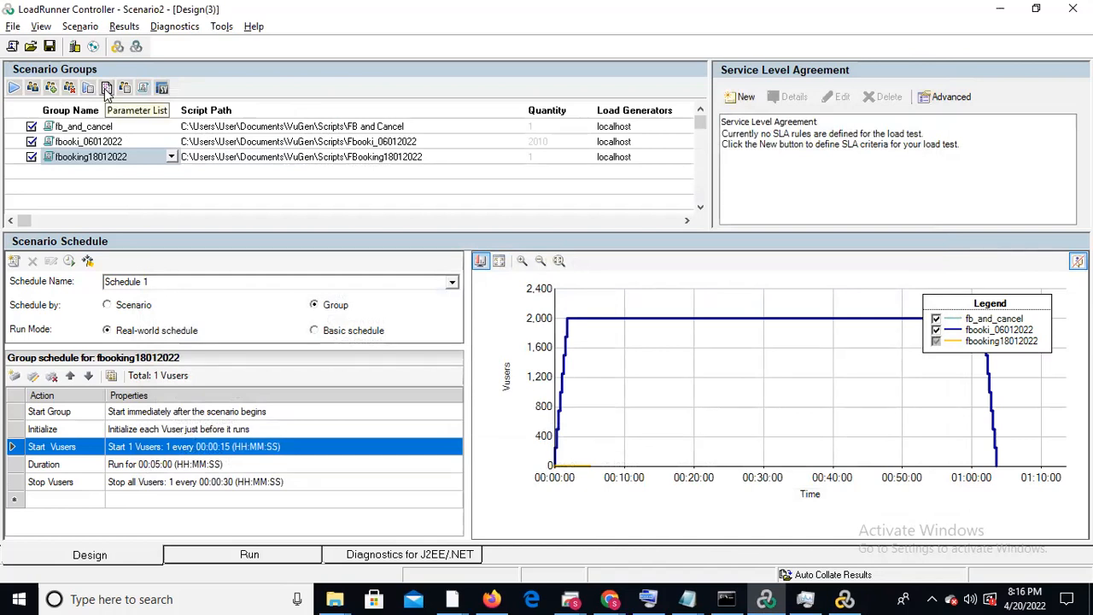
# Look through the parameters in the fbooking18012022 script's parameter list, including the date/time formats of DeatDate and returnDateParam
pyautogui.click(107, 90)
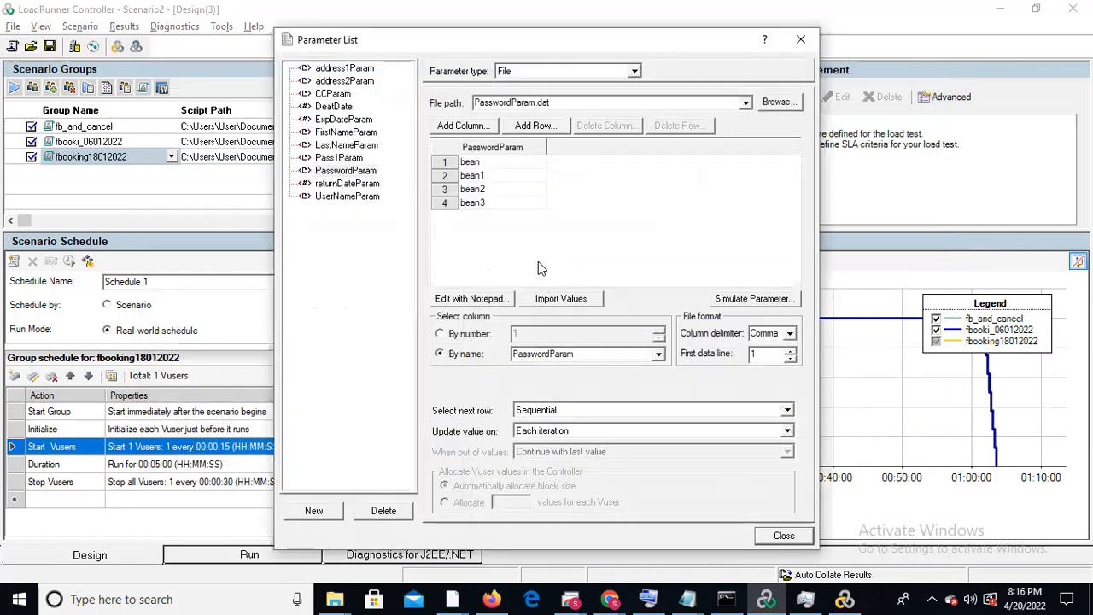
pyautogui.click(112, 165)
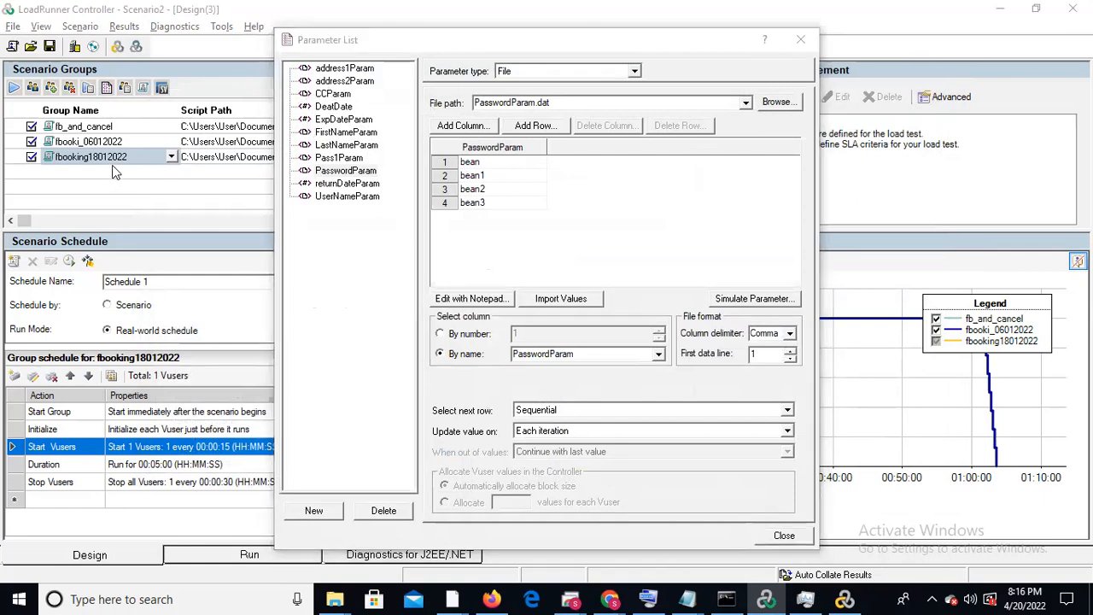
pyautogui.click(346, 69)
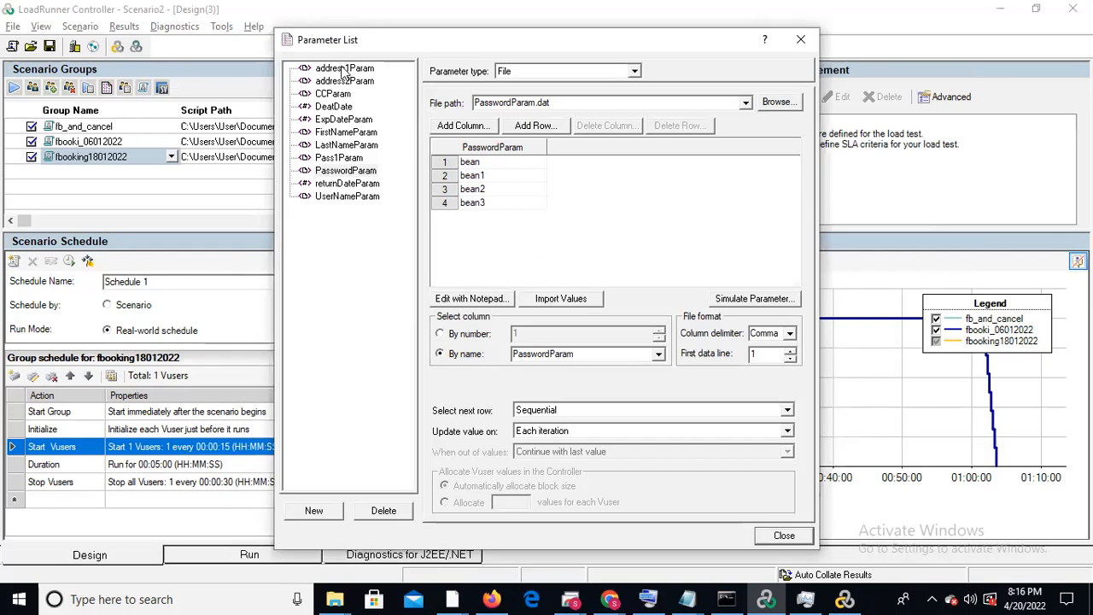
pyautogui.press('Down')
pyautogui.press('Down')
pyautogui.press('Down')
pyautogui.press('Down')
pyautogui.press('Down')
pyautogui.press('Down')
pyautogui.press('Down')
pyautogui.press('Down')
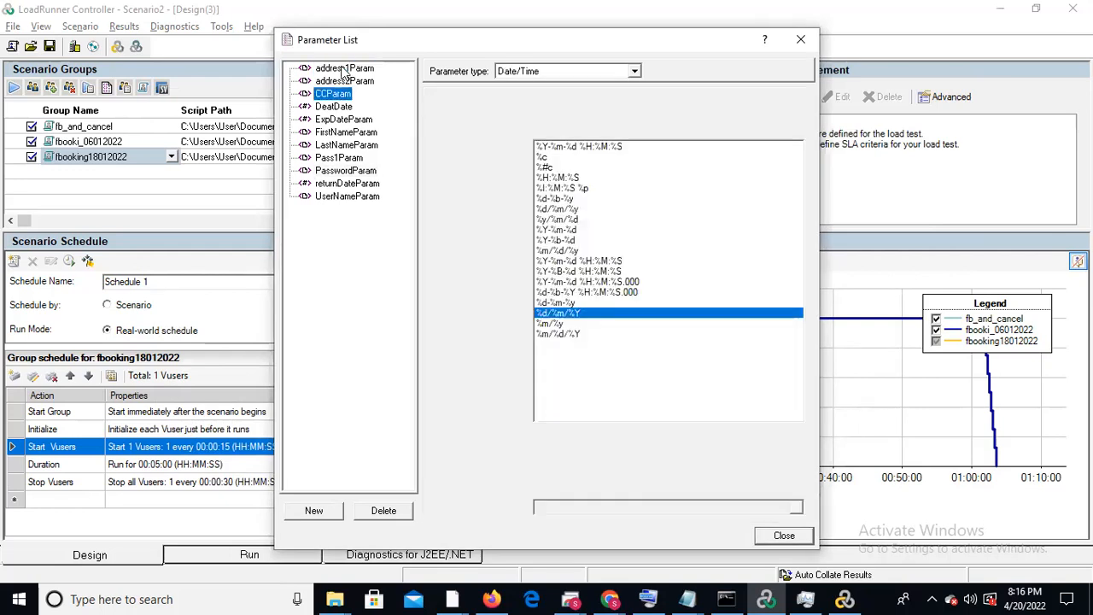
pyautogui.press('Down')
pyautogui.press('Down')
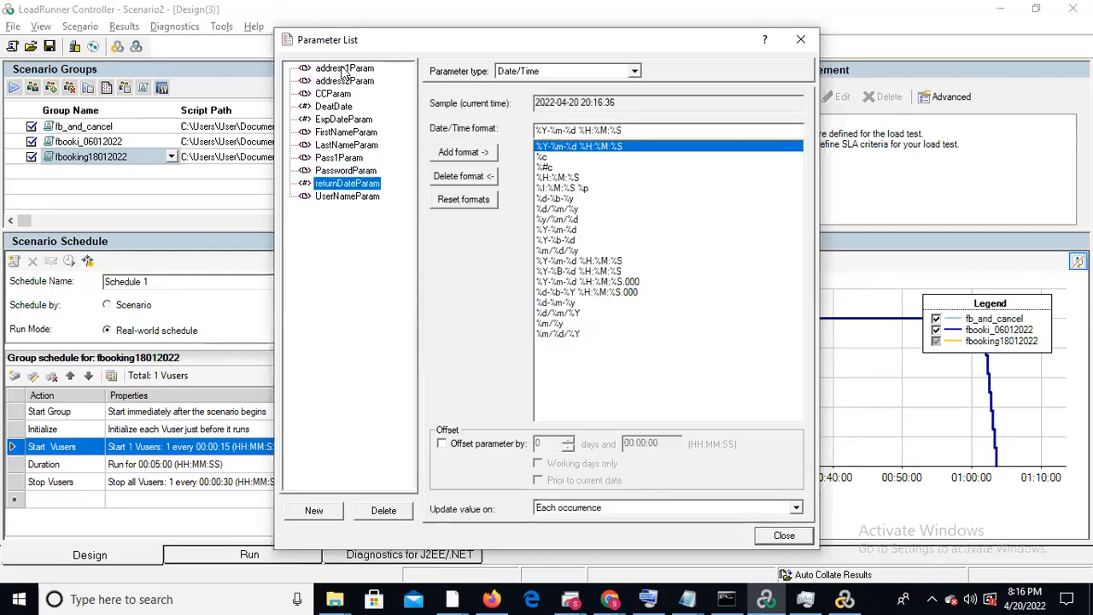
pyautogui.press('Up')
pyautogui.press('Up')
pyautogui.press('Up')
pyautogui.press('Up')
pyautogui.press('Up')
pyautogui.press('Up')
pyautogui.press('Up')
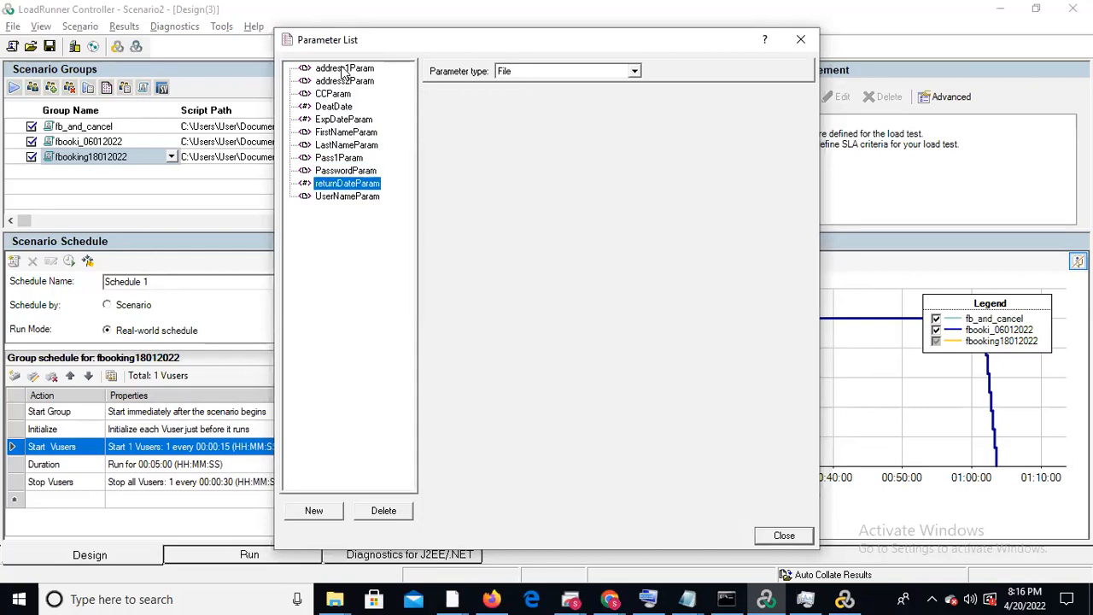
pyautogui.click(800, 39)
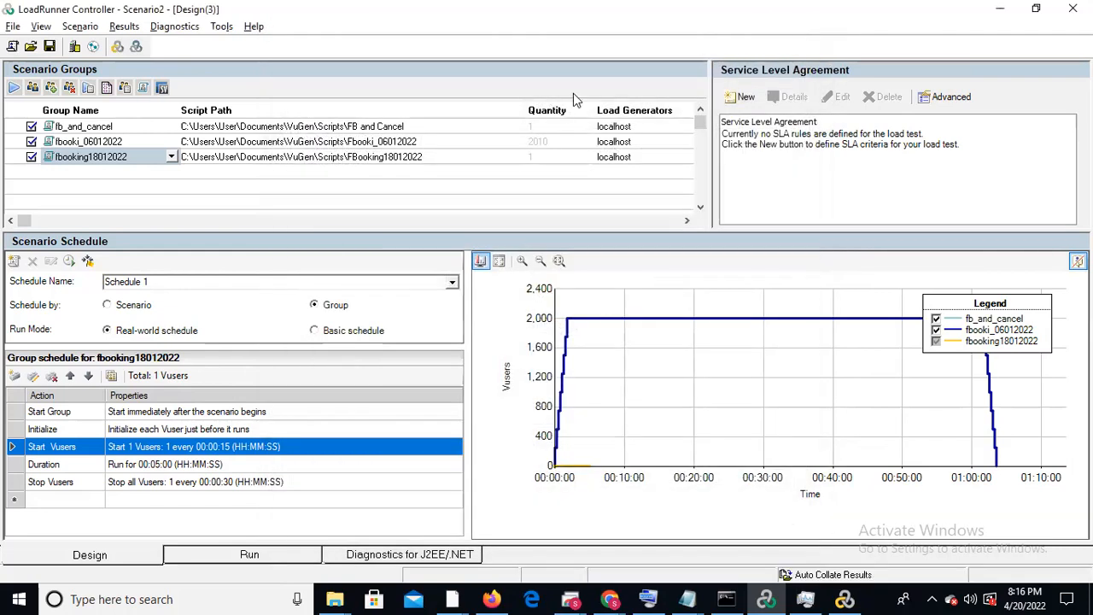
# Check the parameter list and the group information of the fbooki_06012022 group
pyautogui.click(123, 140)
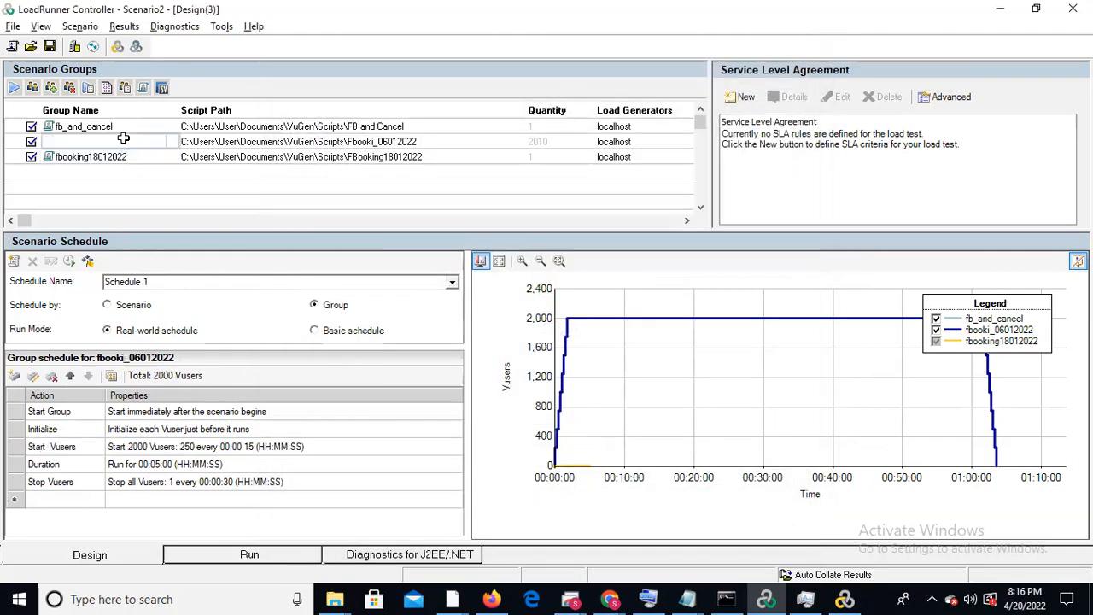
pyautogui.click(106, 88)
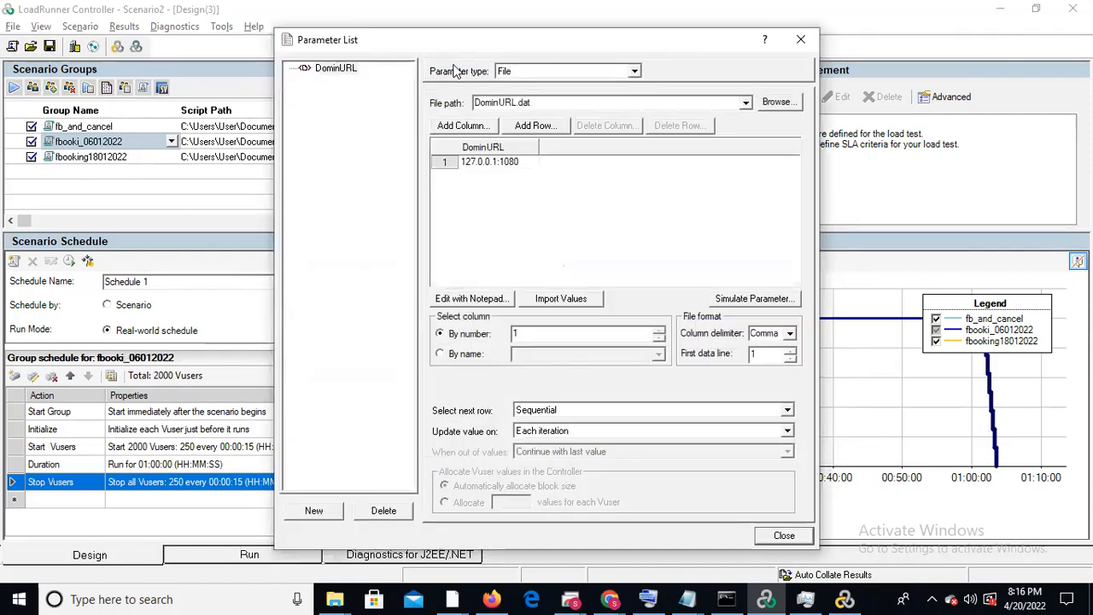
pyautogui.click(802, 40)
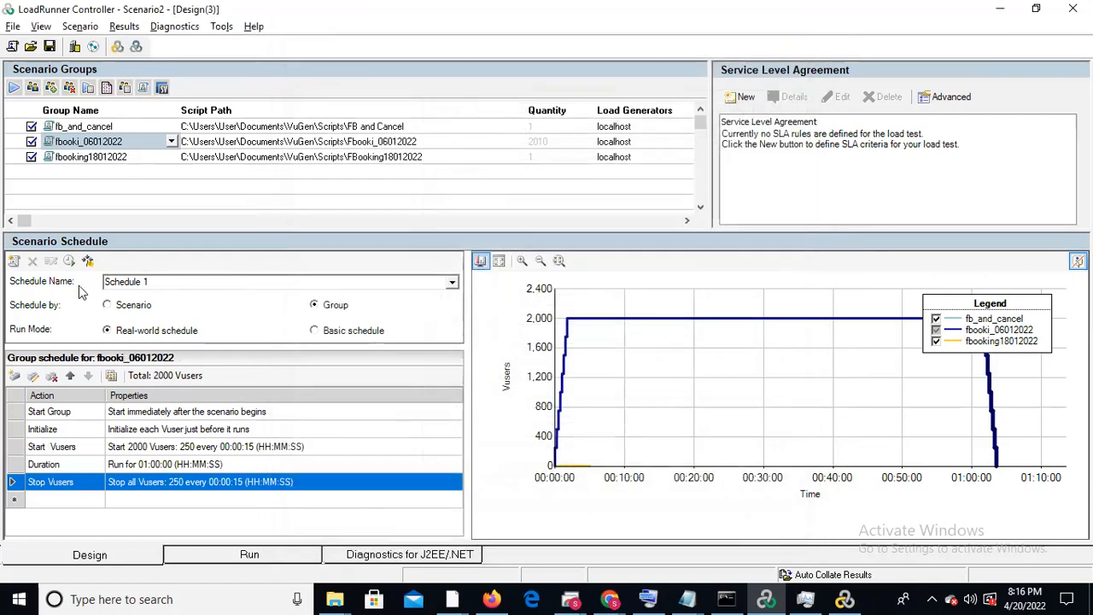
pyautogui.click(123, 89)
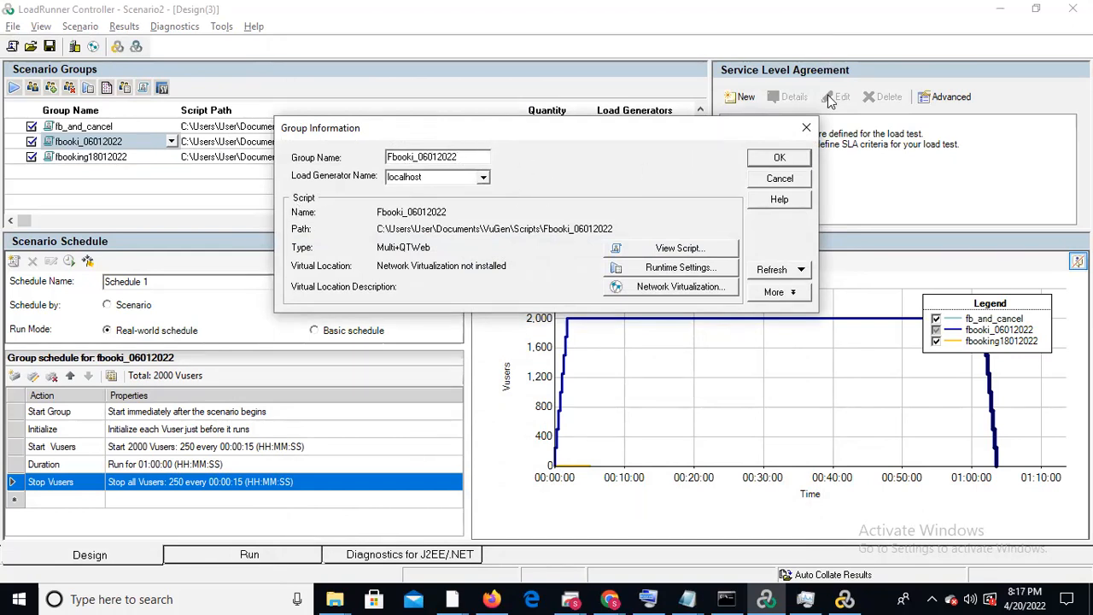
pyautogui.click(806, 128)
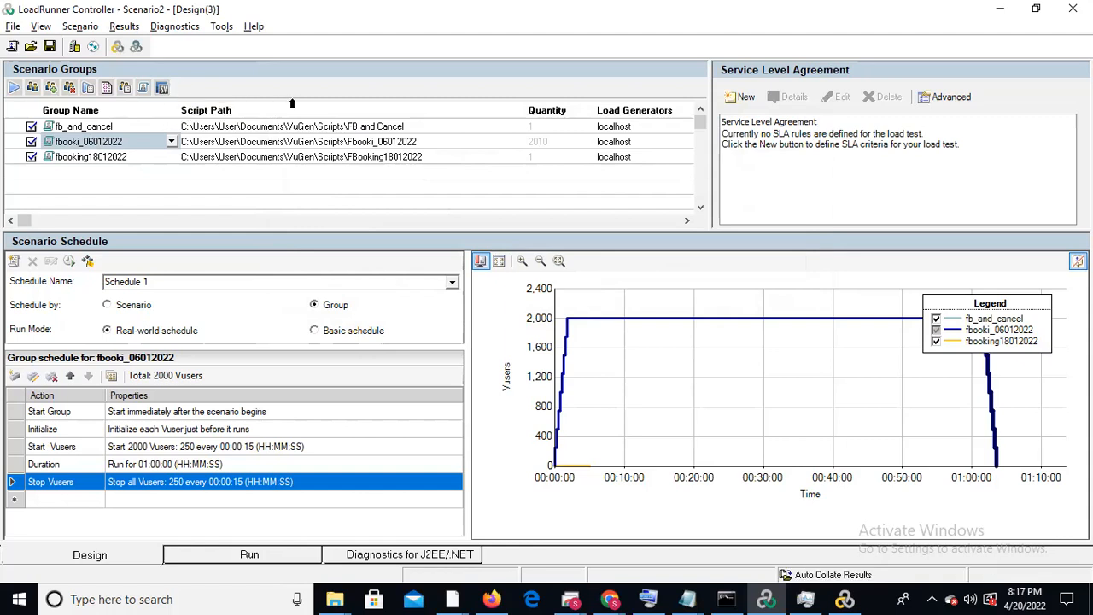
pyautogui.click(13, 47)
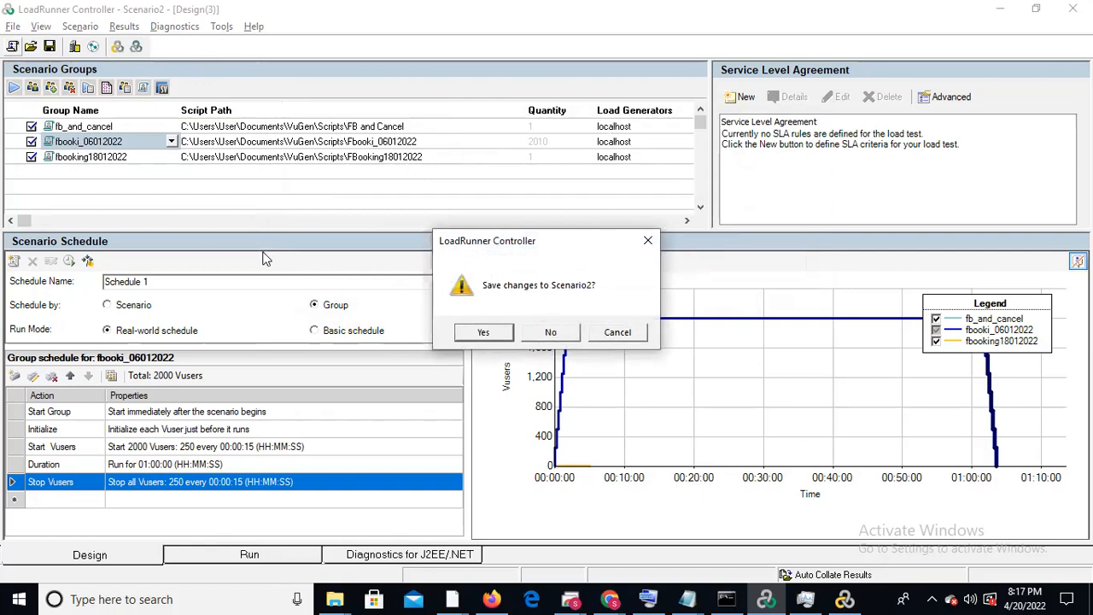
pyautogui.click(616, 334)
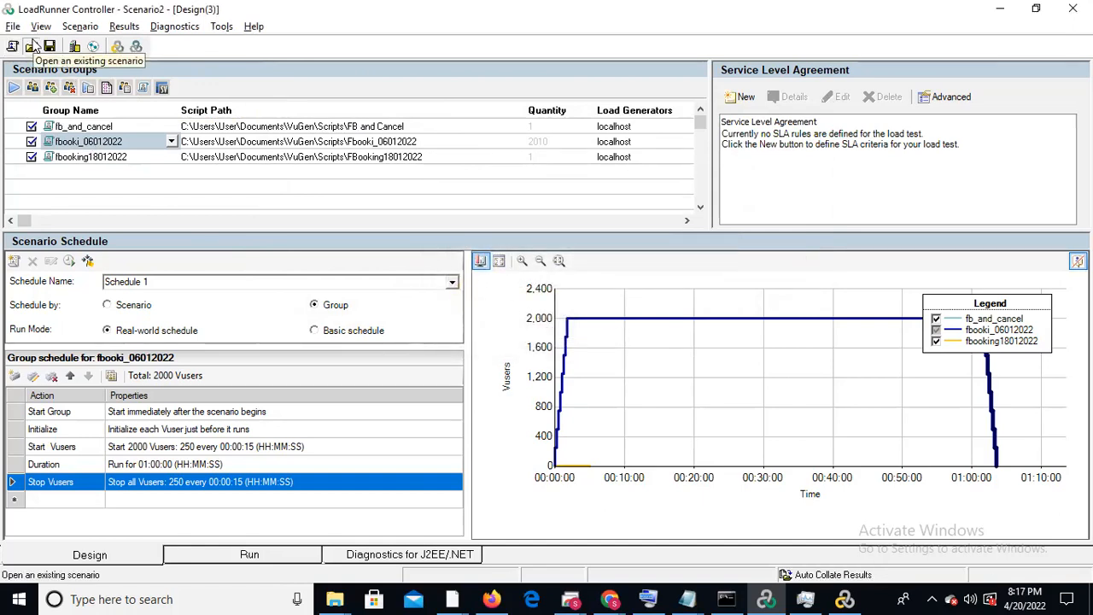
pyautogui.click(32, 46)
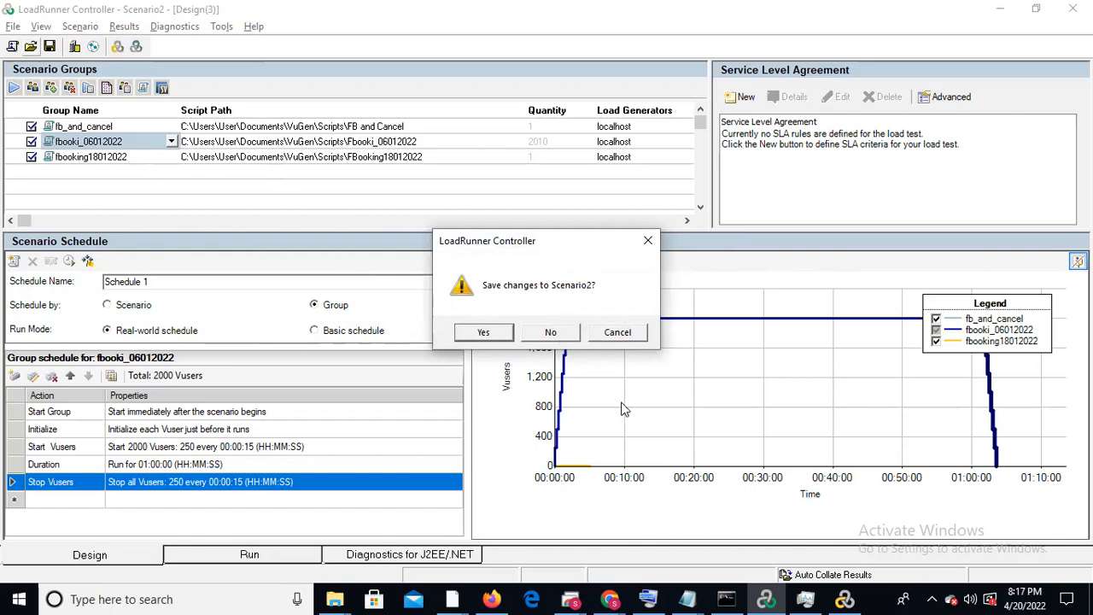
pyautogui.click(649, 241)
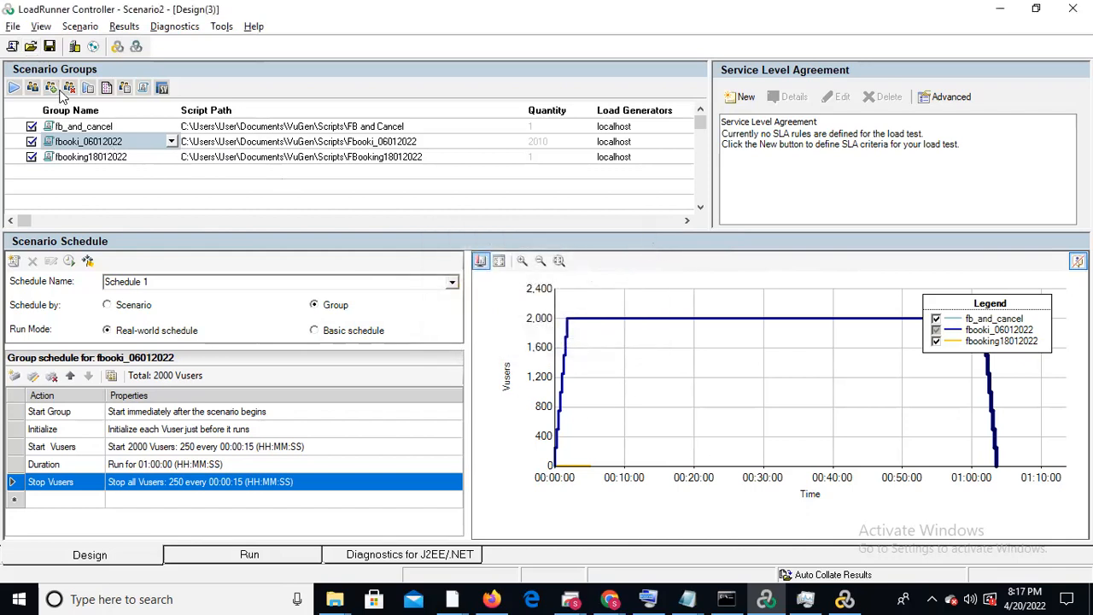
# Save the scenario as FBLoadtest.lrs in the Controller scenario folder
pyautogui.click(49, 48)
pyautogui.click(53, 48)
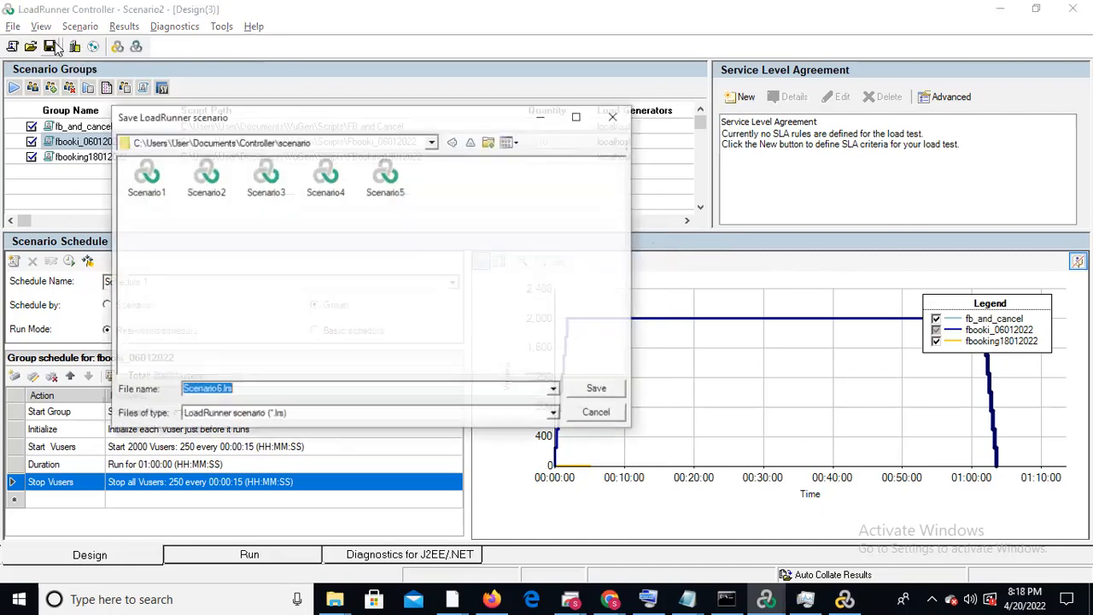
pyautogui.click(256, 389)
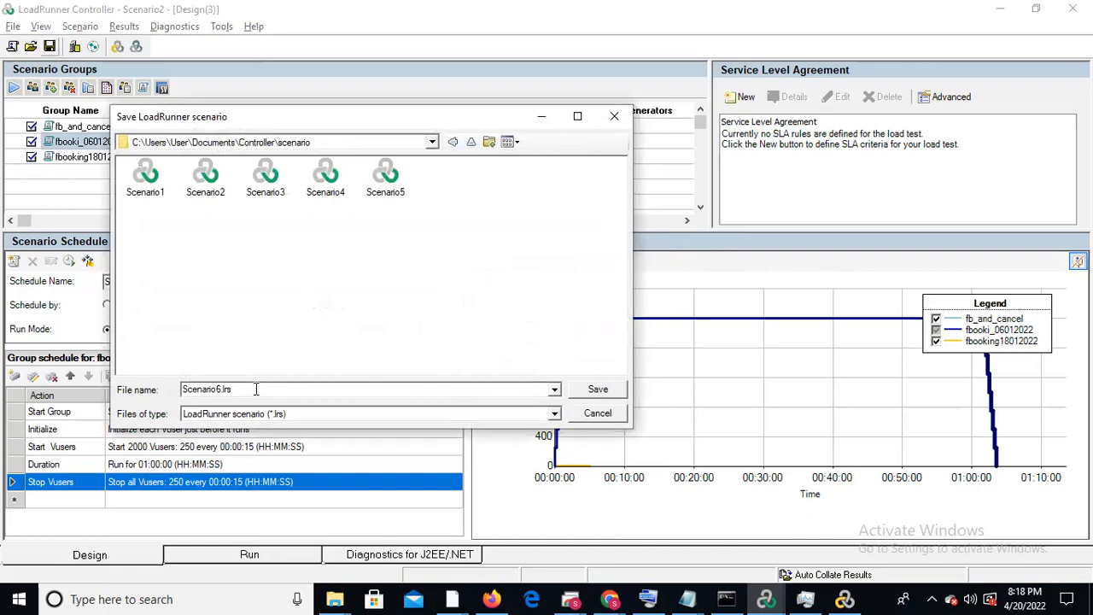
pyautogui.doubleClick(221, 388)
pyautogui.write('FBLoadtest')
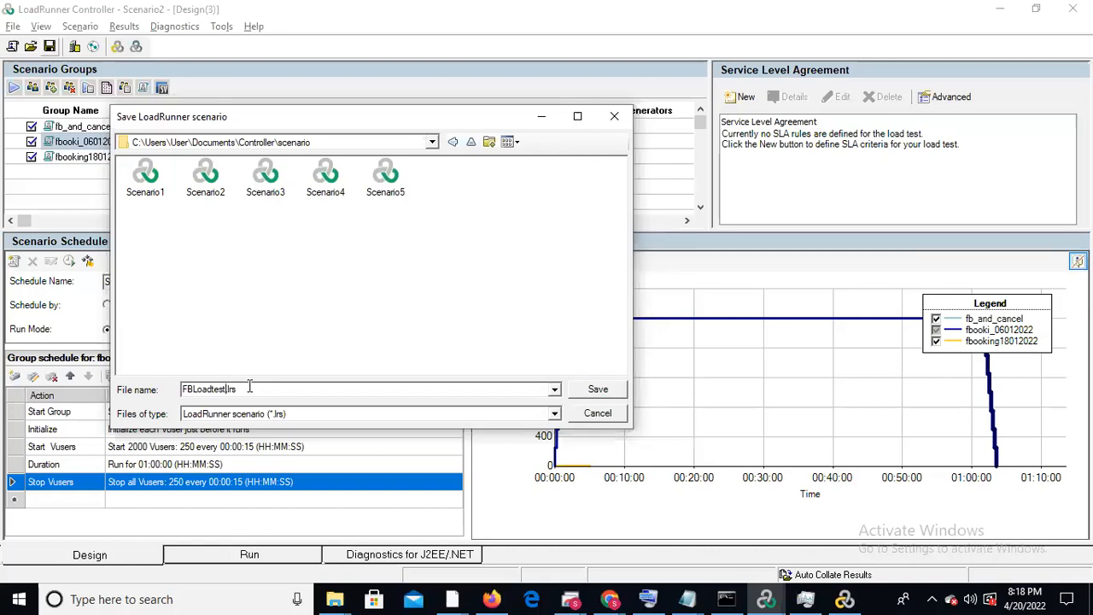
pyautogui.click(589, 390)
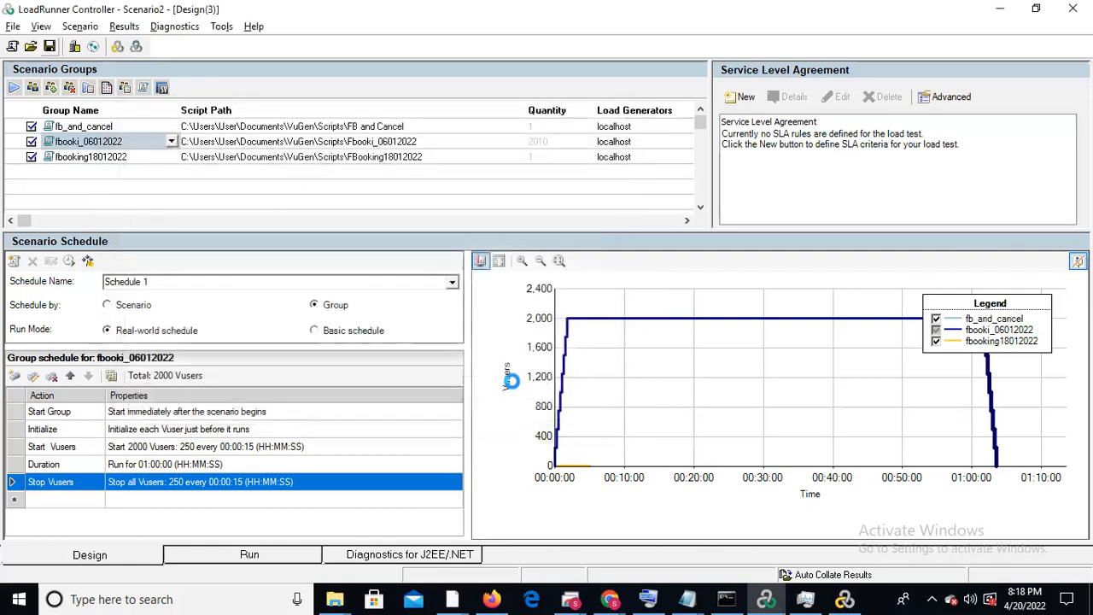
# Connect the localhost load generator as a test and disconnect it again
pyautogui.click(74, 48)
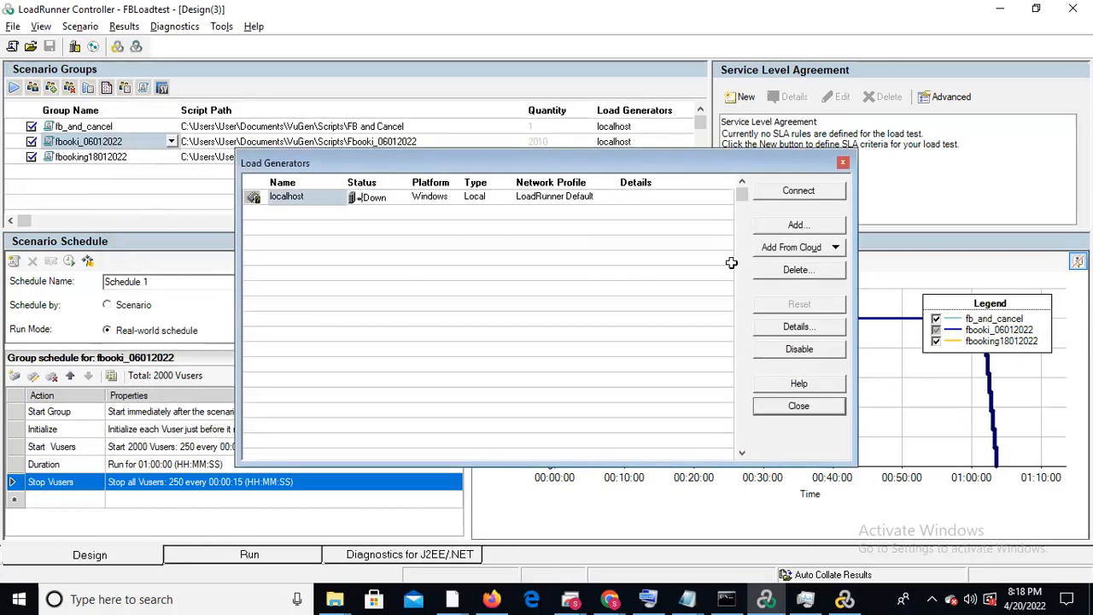
pyautogui.click(803, 193)
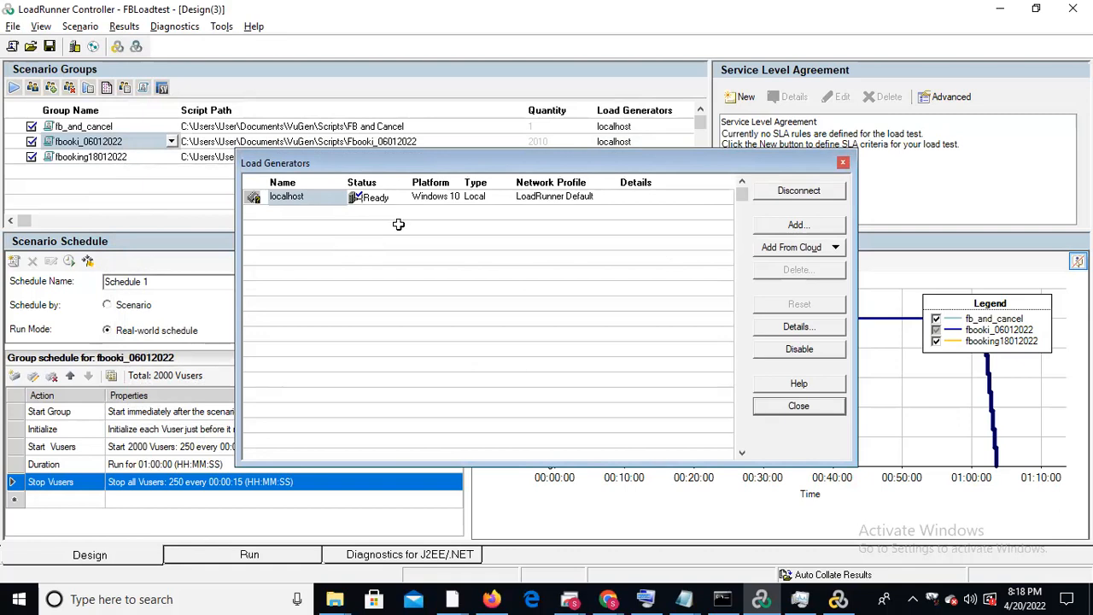
pyautogui.click(791, 194)
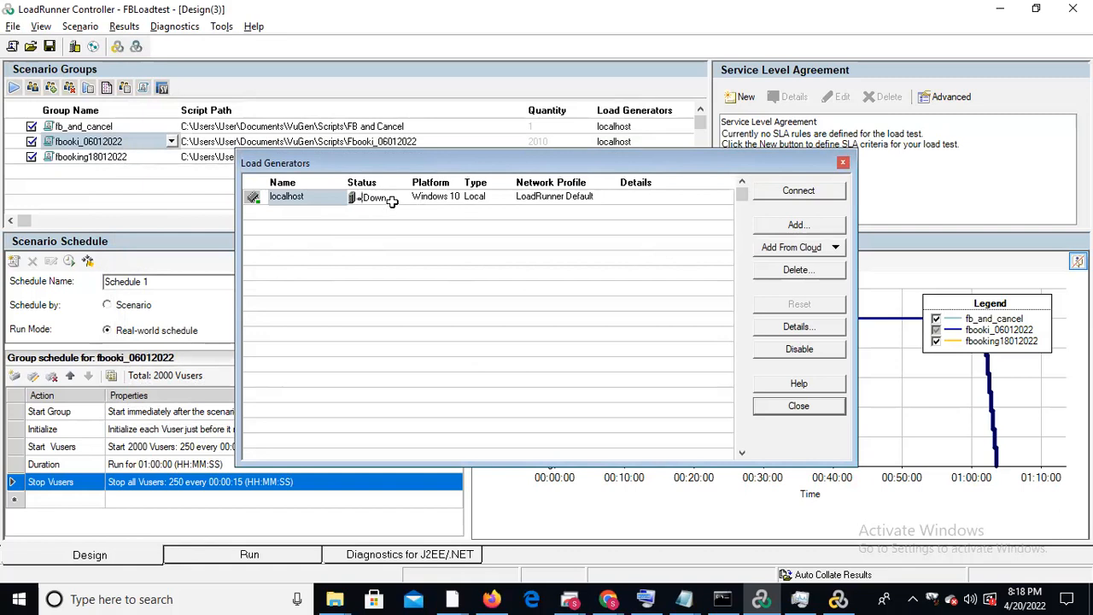
# Add a new Windows load generator named 127.0.0.1 and close the load generator list
pyautogui.click(794, 225)
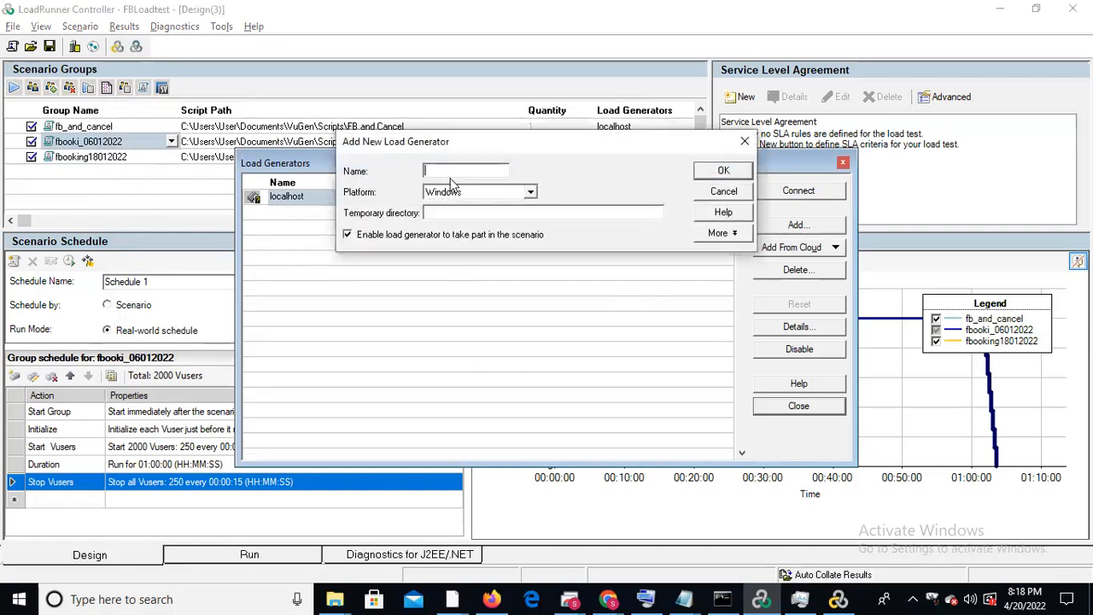
pyautogui.write('127.0.0.1')
pyautogui.click(724, 170)
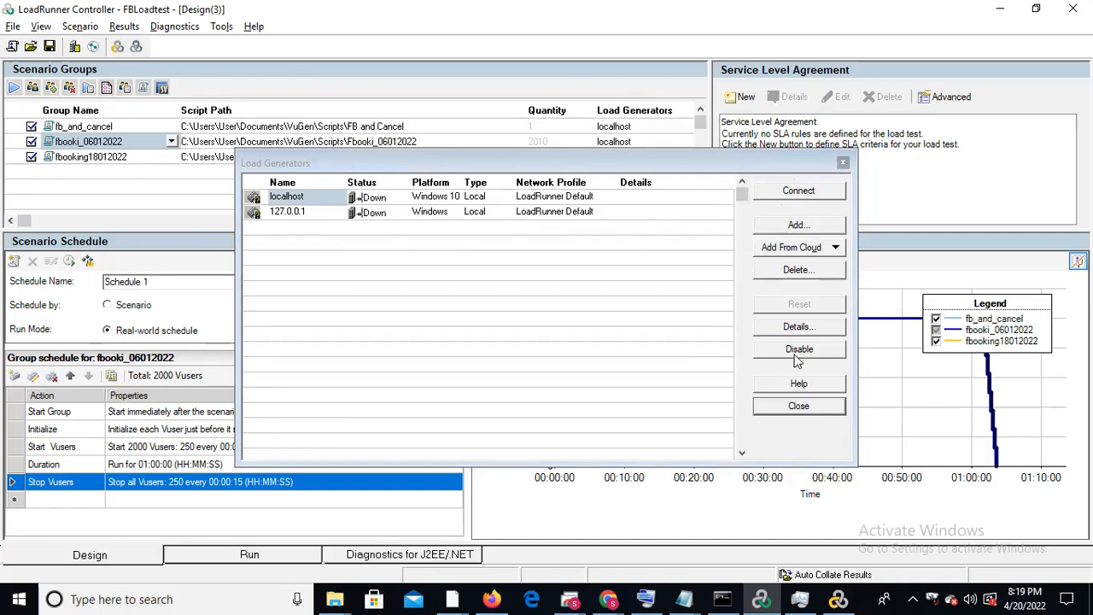
pyautogui.click(843, 163)
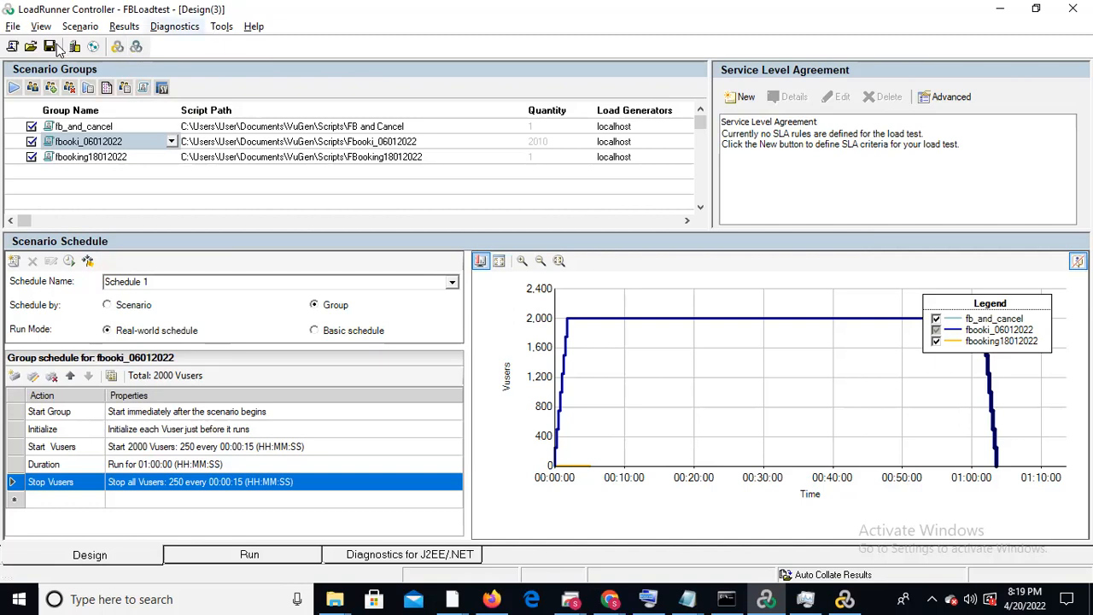
pyautogui.click(13, 28)
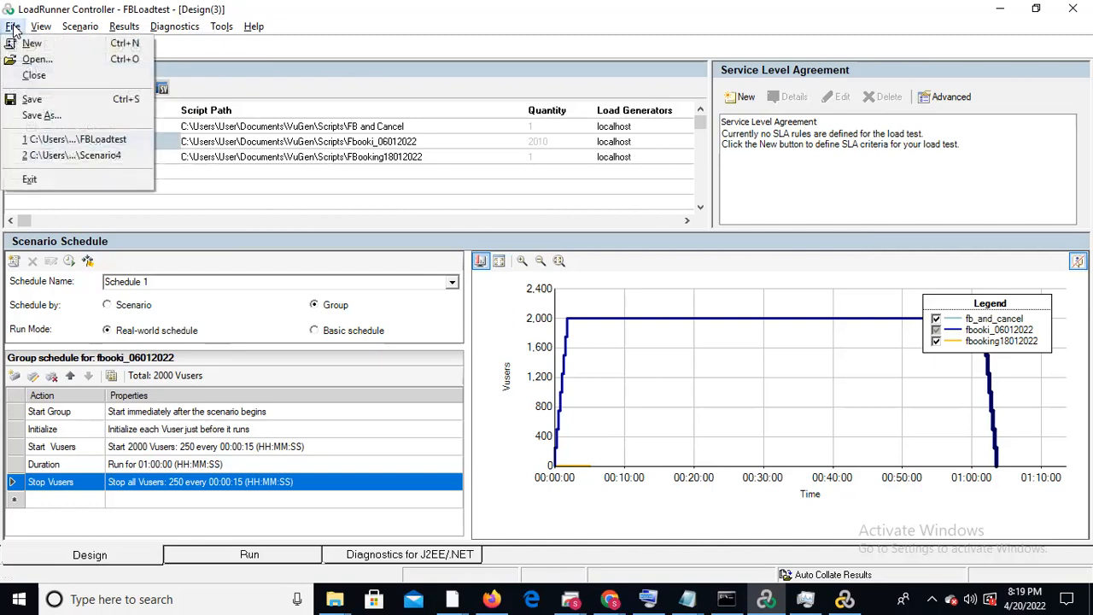
pyautogui.moveTo(41, 25)
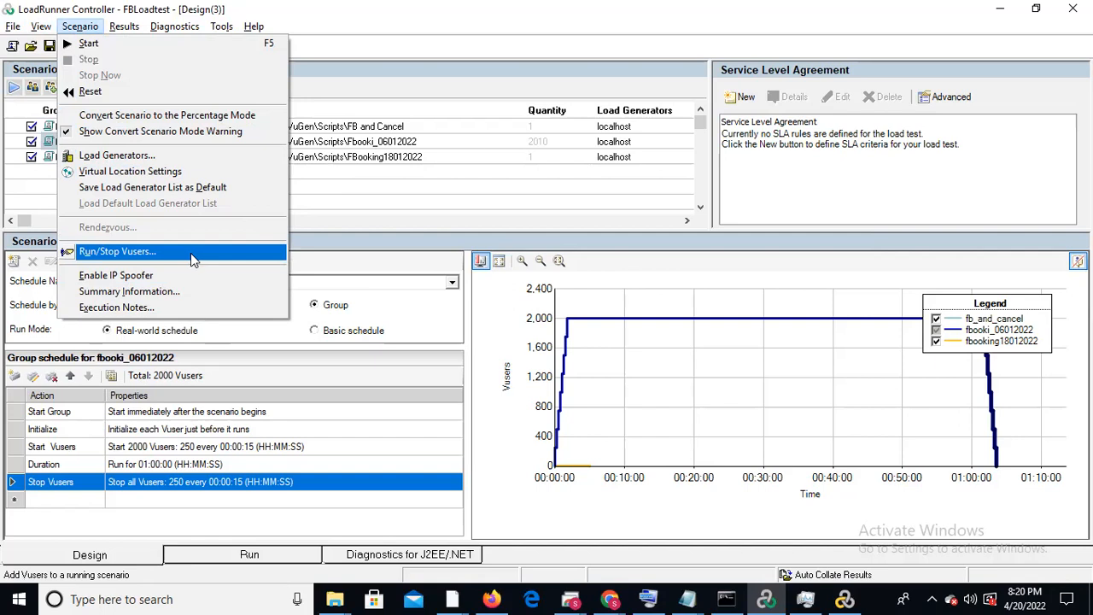
pyautogui.moveTo(124, 26)
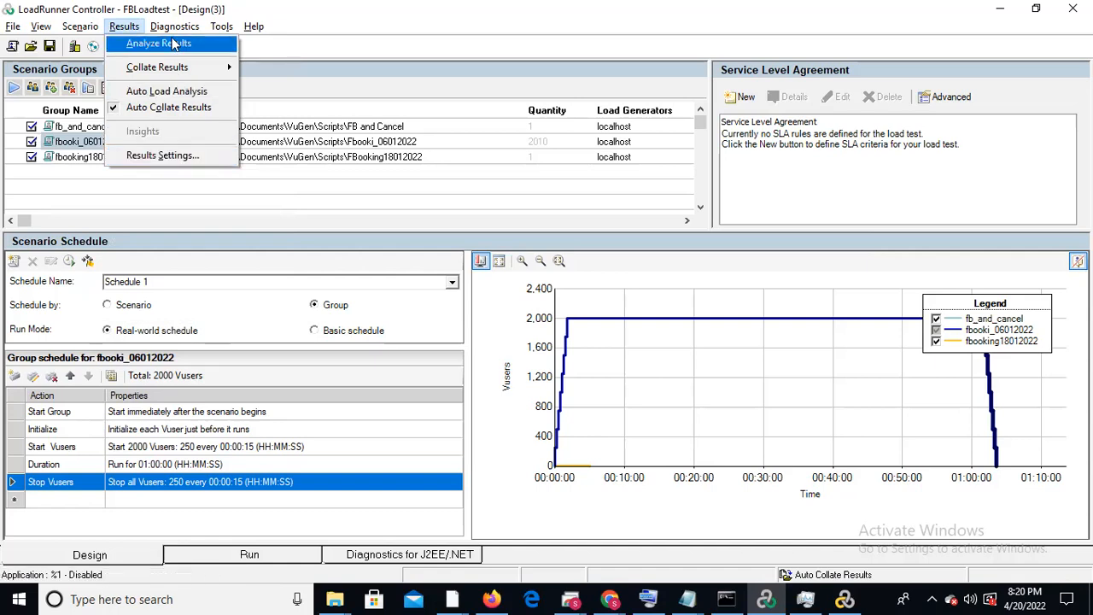
pyautogui.moveTo(173, 32)
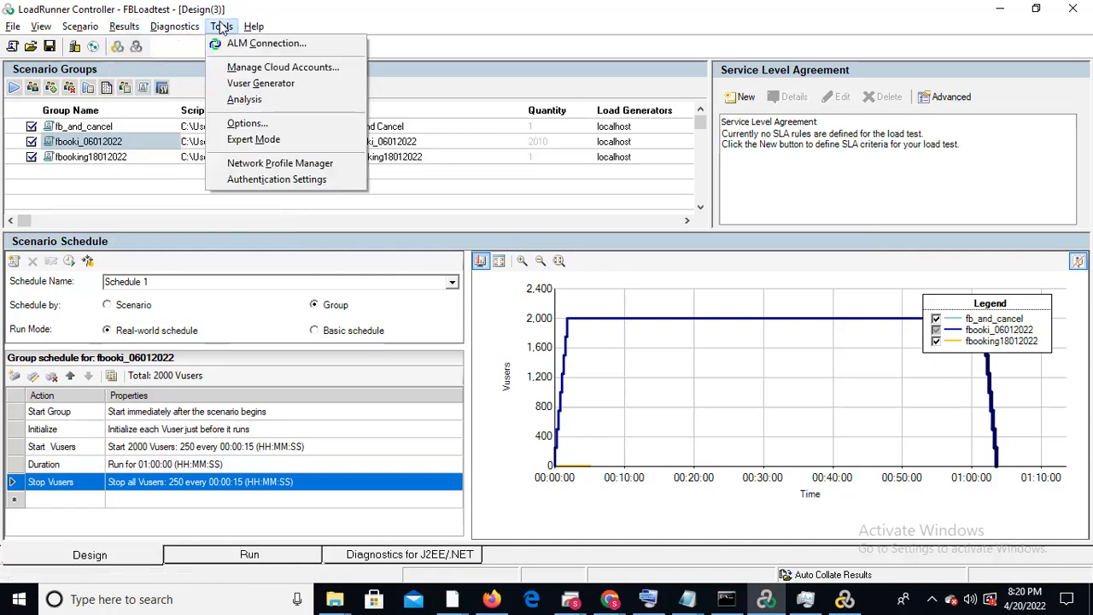
pyautogui.moveTo(243, 31)
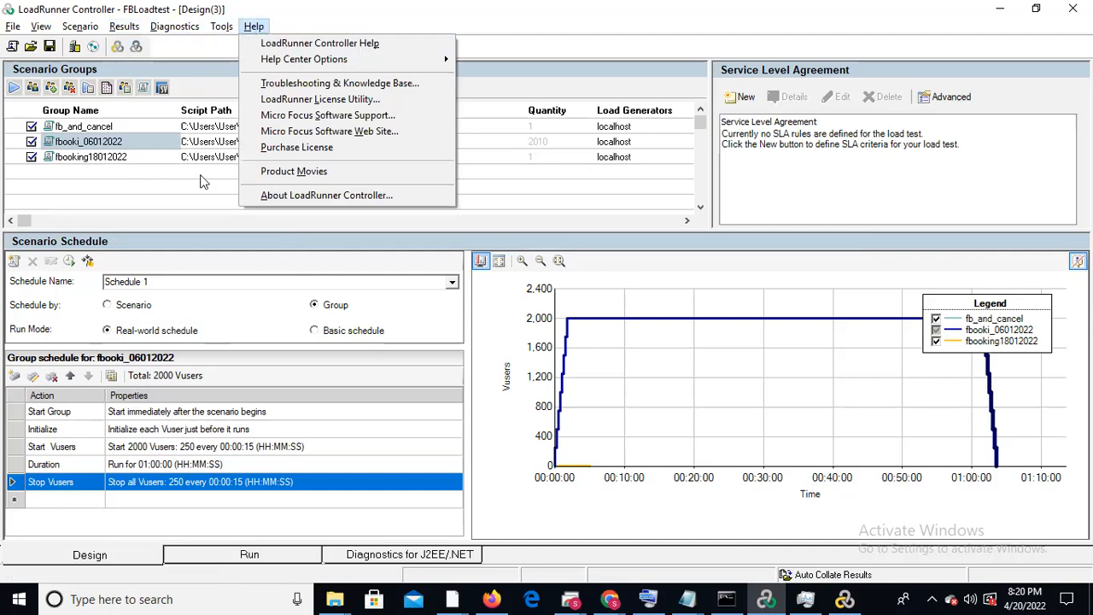
pyautogui.click(228, 290)
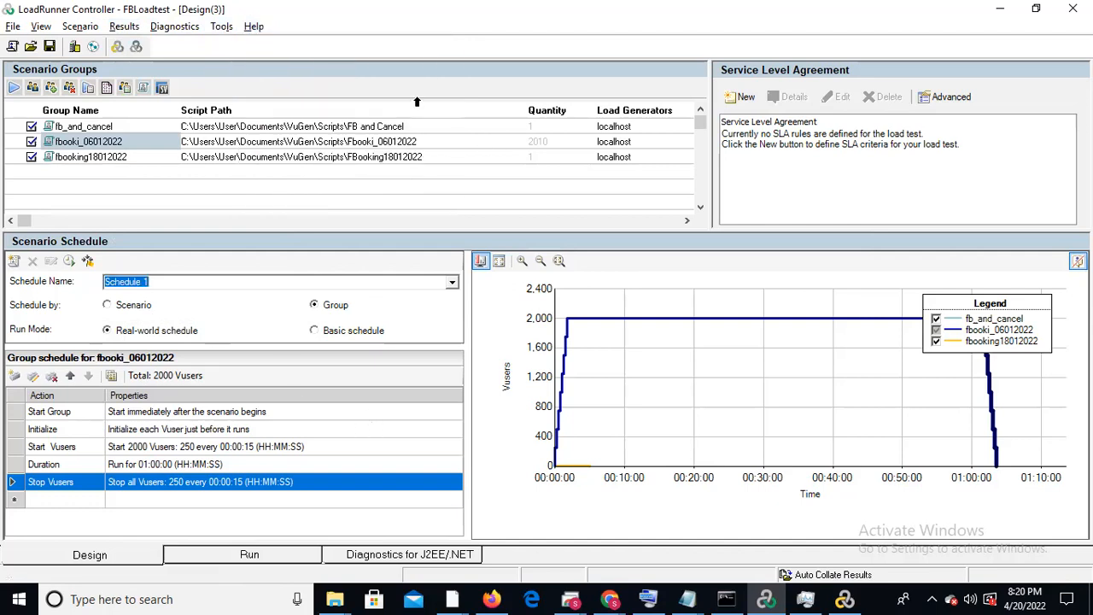
pyautogui.click(76, 557)
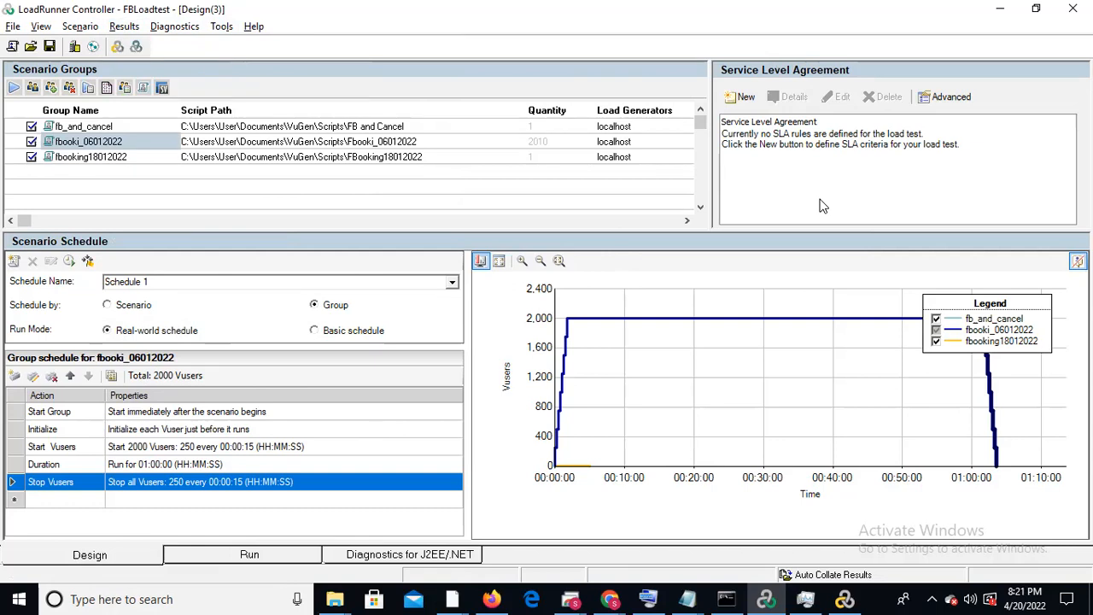
# Start a new service level agreement goal that measures the average transaction response time
pyautogui.click(741, 101)
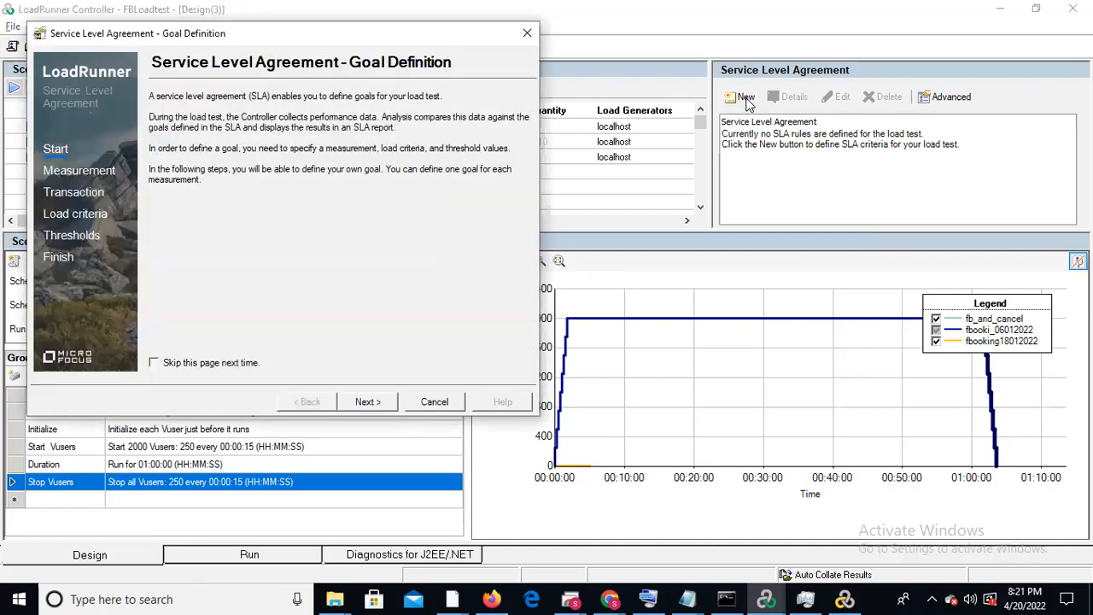
pyautogui.click(361, 401)
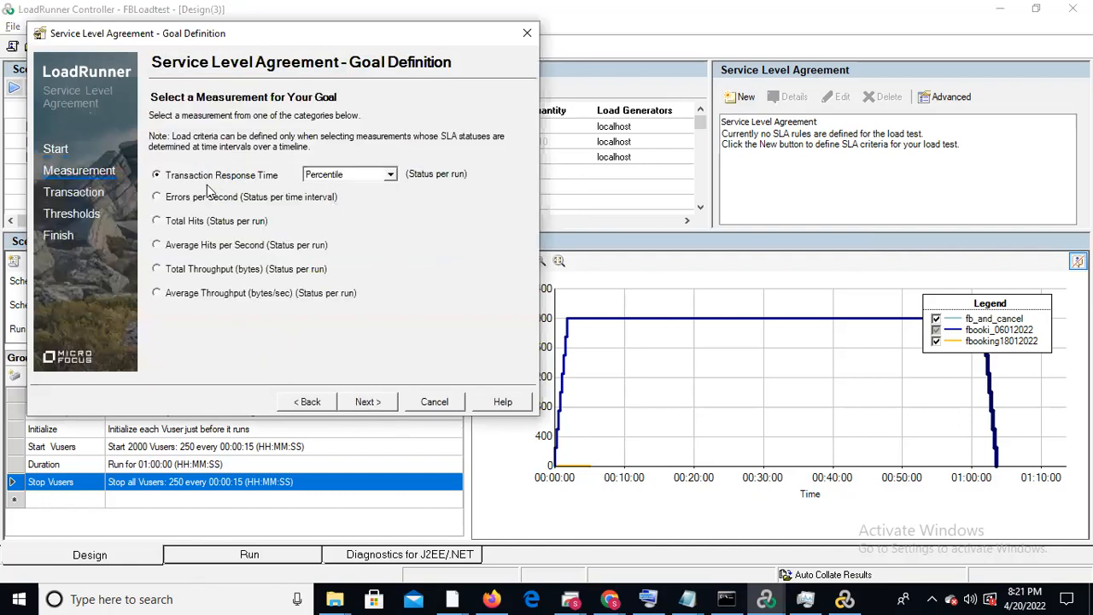
pyautogui.click(391, 176)
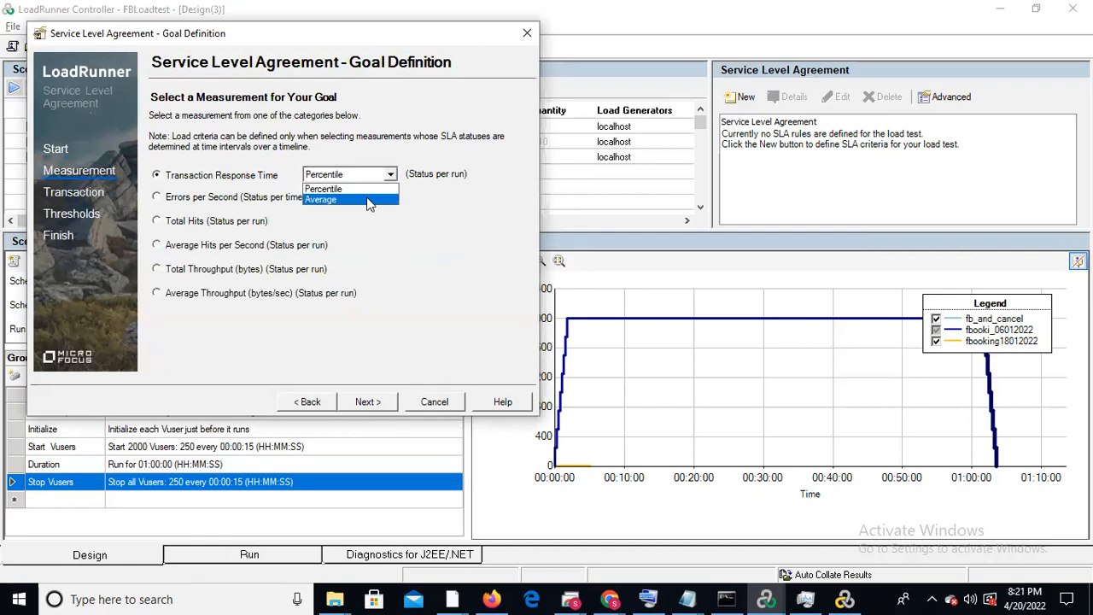
pyautogui.click(369, 199)
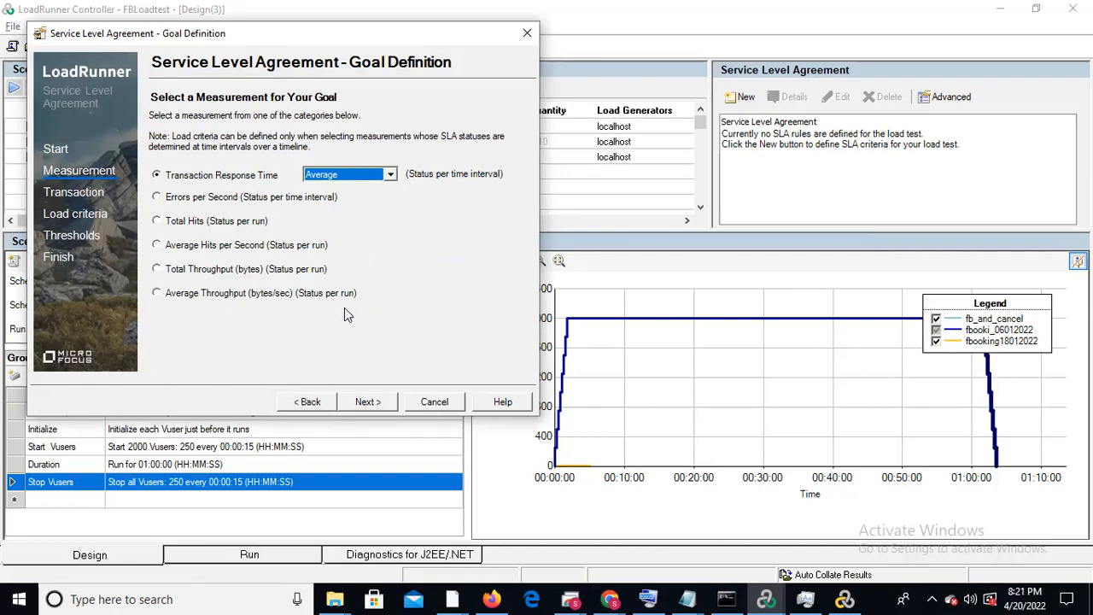
pyautogui.click(359, 401)
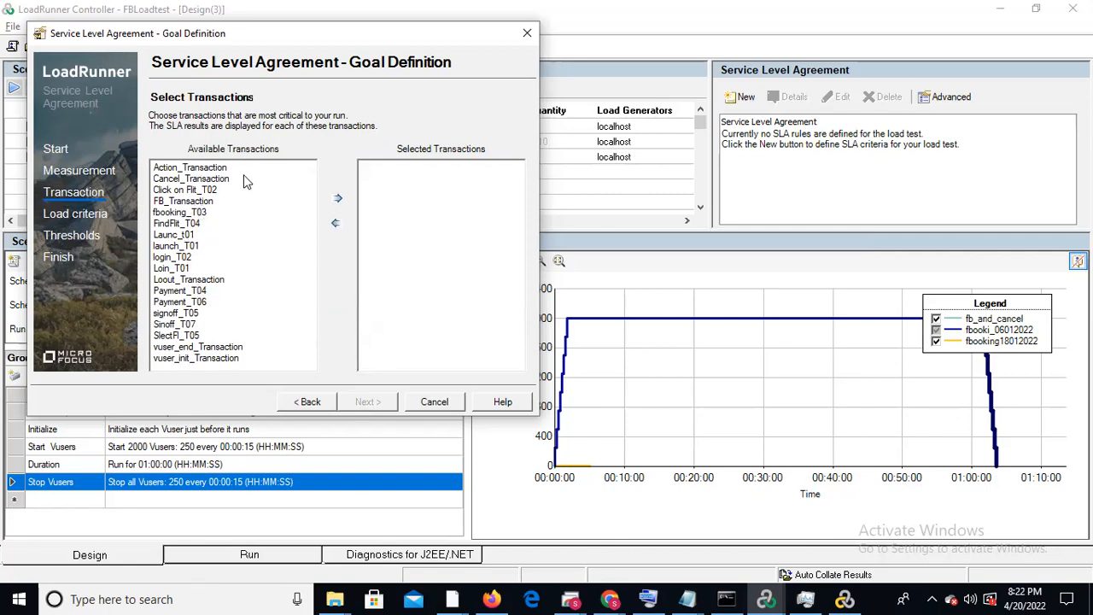
# Add the transactions Launc_t01, login_T02, fbooking_T03 and FindFlt_T04 to the service level agreement goal
pyautogui.click(191, 236)
pyautogui.click(337, 199)
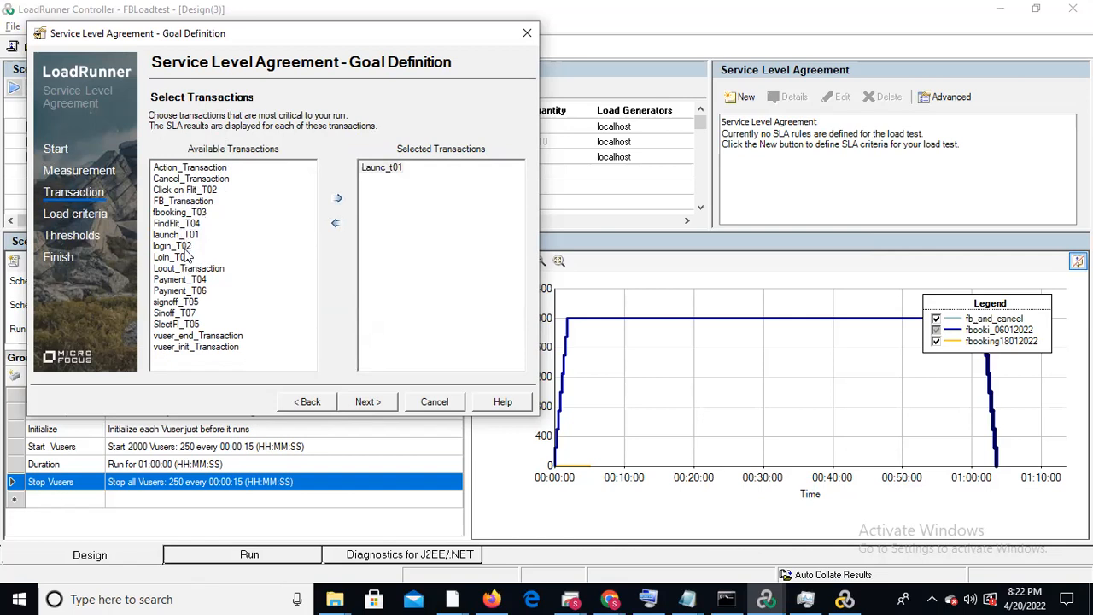
pyautogui.click(184, 246)
pyautogui.click(337, 199)
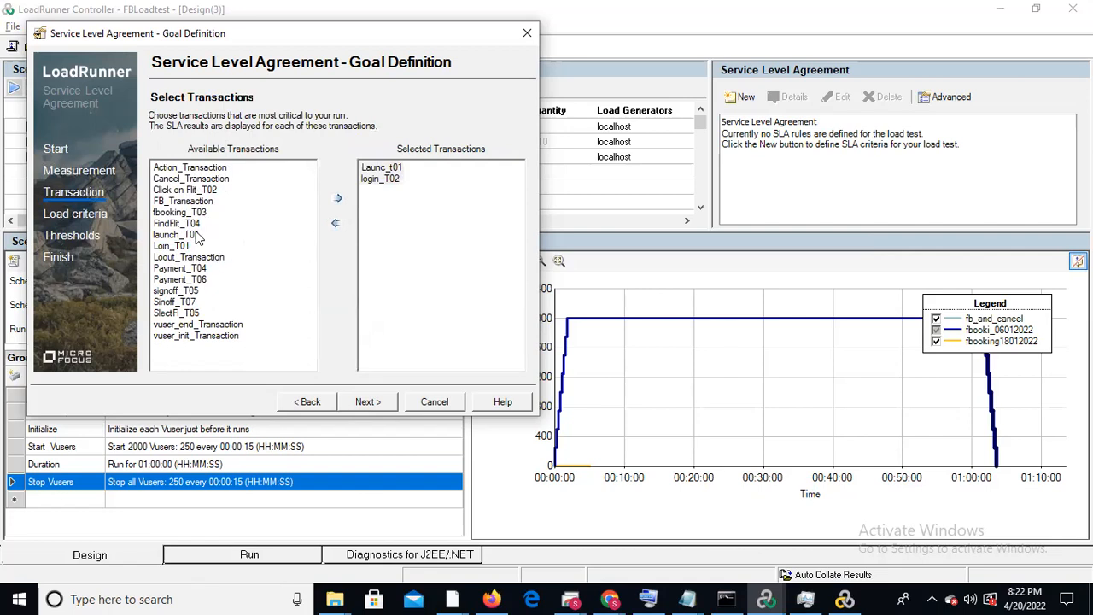
pyautogui.click(181, 224)
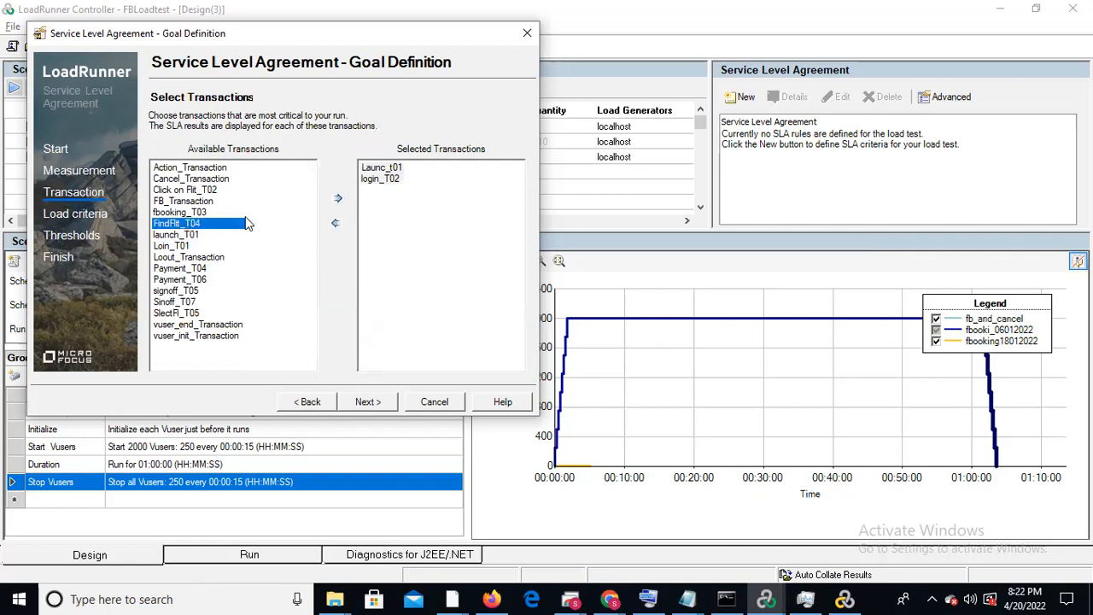
pyautogui.click(203, 213)
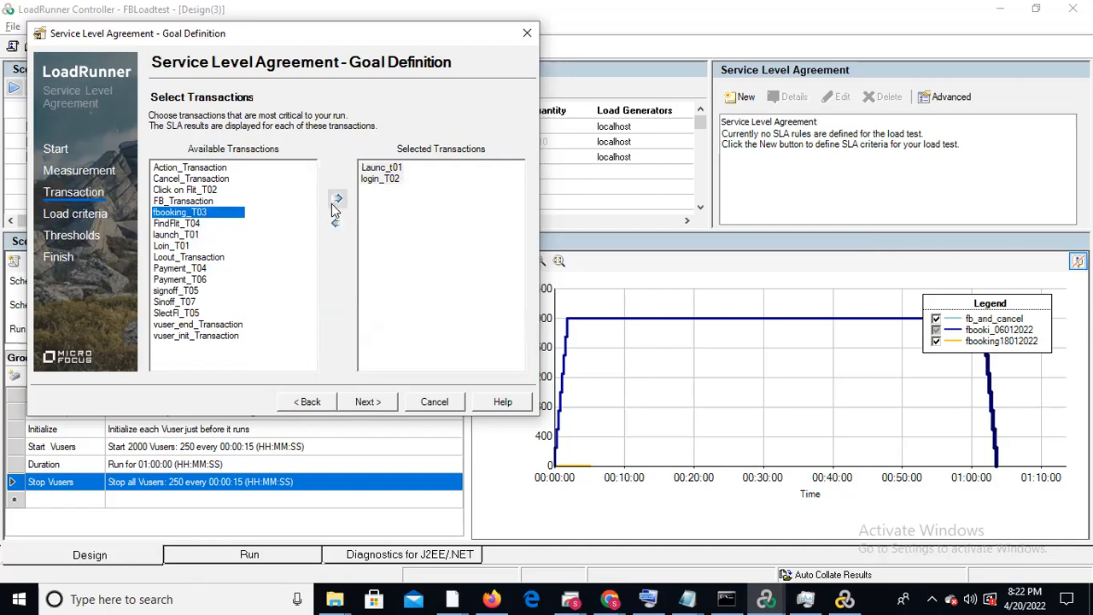
pyautogui.click(337, 198)
pyautogui.click(184, 213)
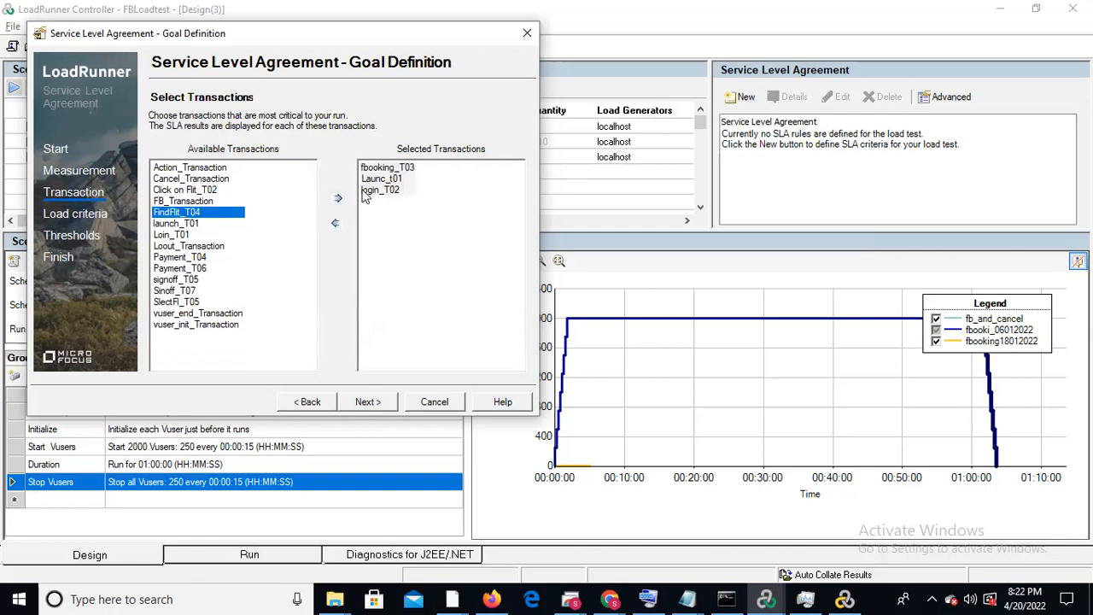
pyautogui.click(338, 198)
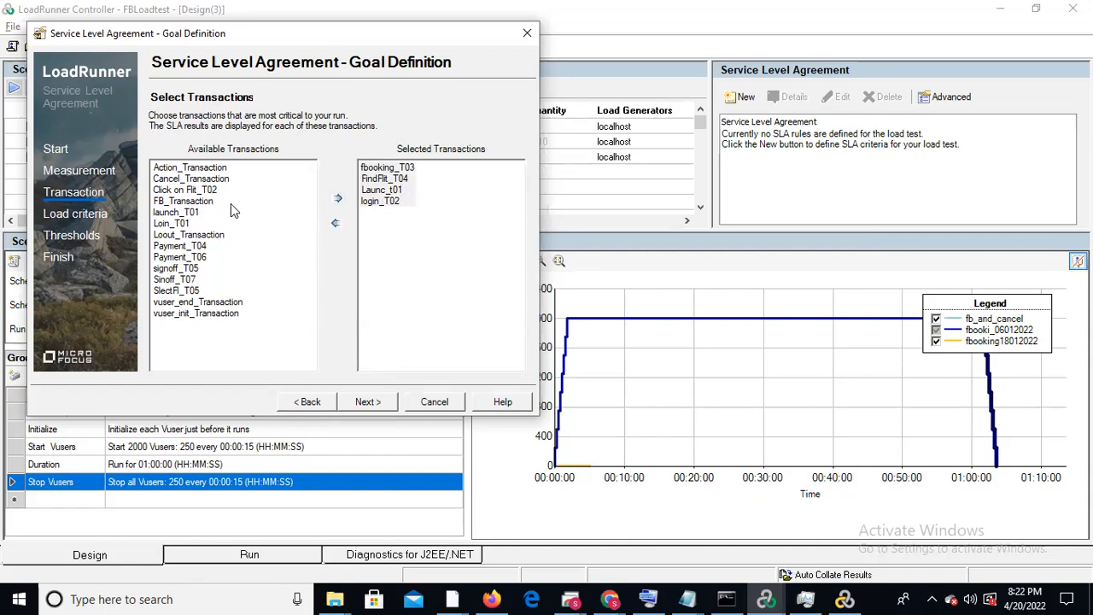
# Add the transactions Payment_T04 and signoff_T05 to the goal and continue to its load criteria
pyautogui.click(194, 246)
pyautogui.click(337, 198)
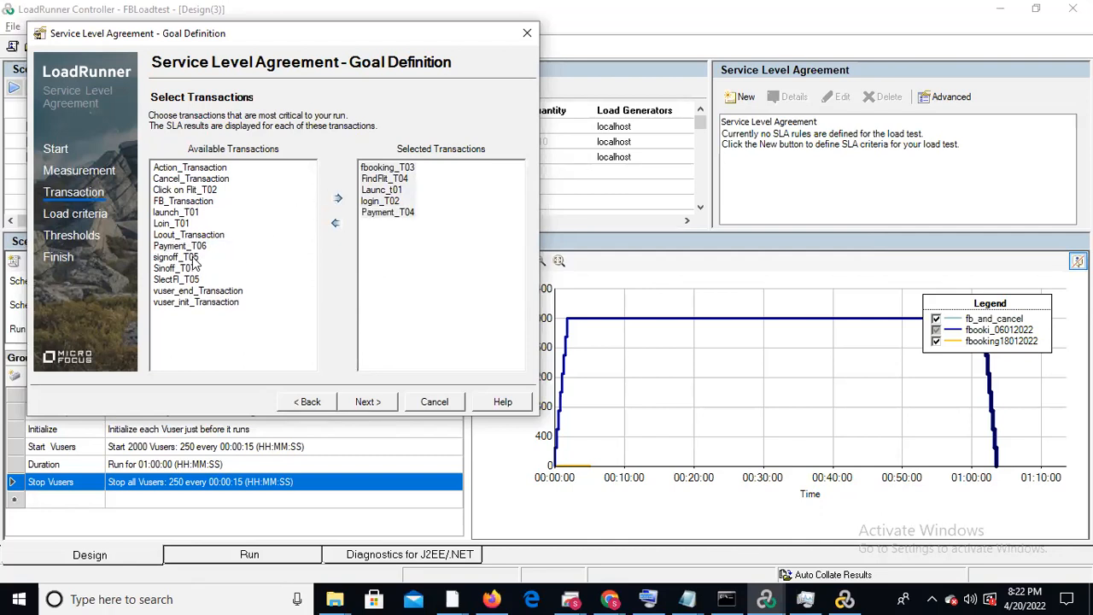
pyautogui.click(196, 258)
pyautogui.click(337, 198)
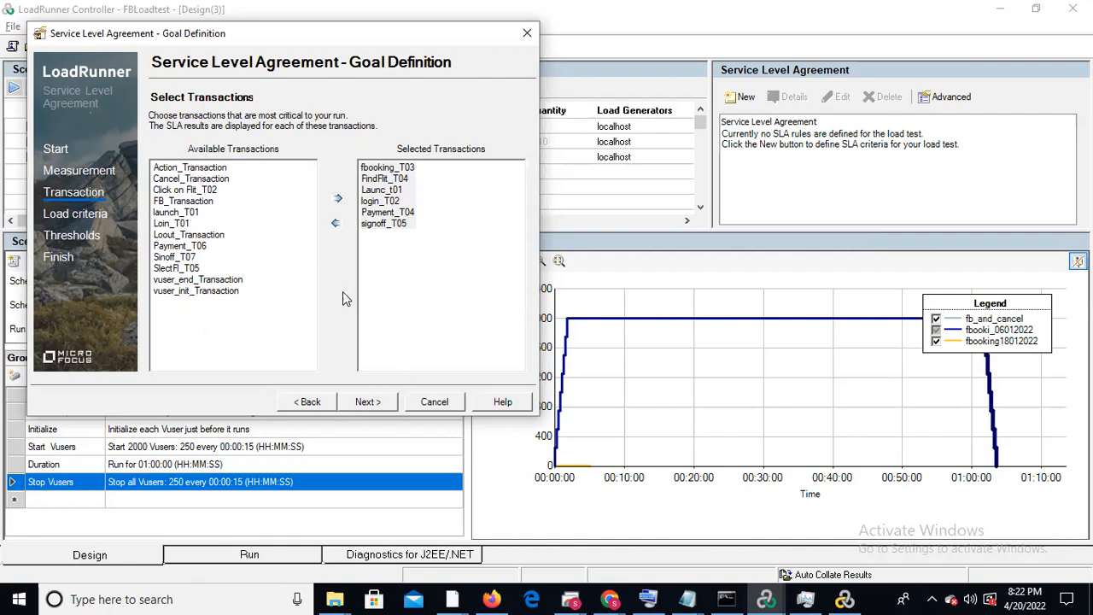
pyautogui.click(364, 404)
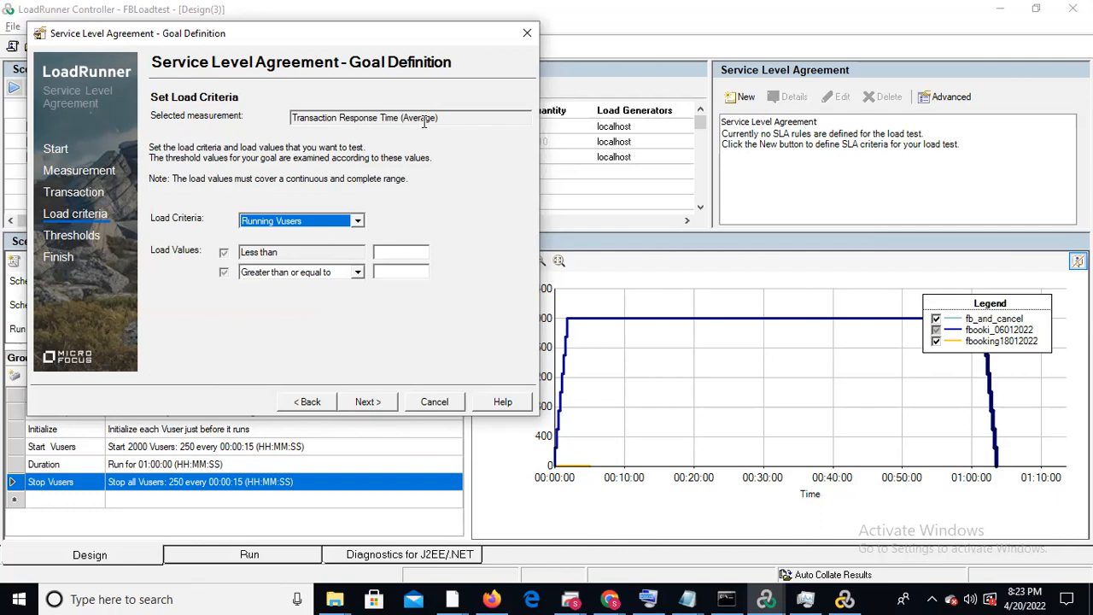
# Set the load criteria to Running Vusers with a less-than value of 2 and continue to the thresholds
pyautogui.click(313, 223)
pyautogui.click(313, 222)
pyautogui.click(314, 223)
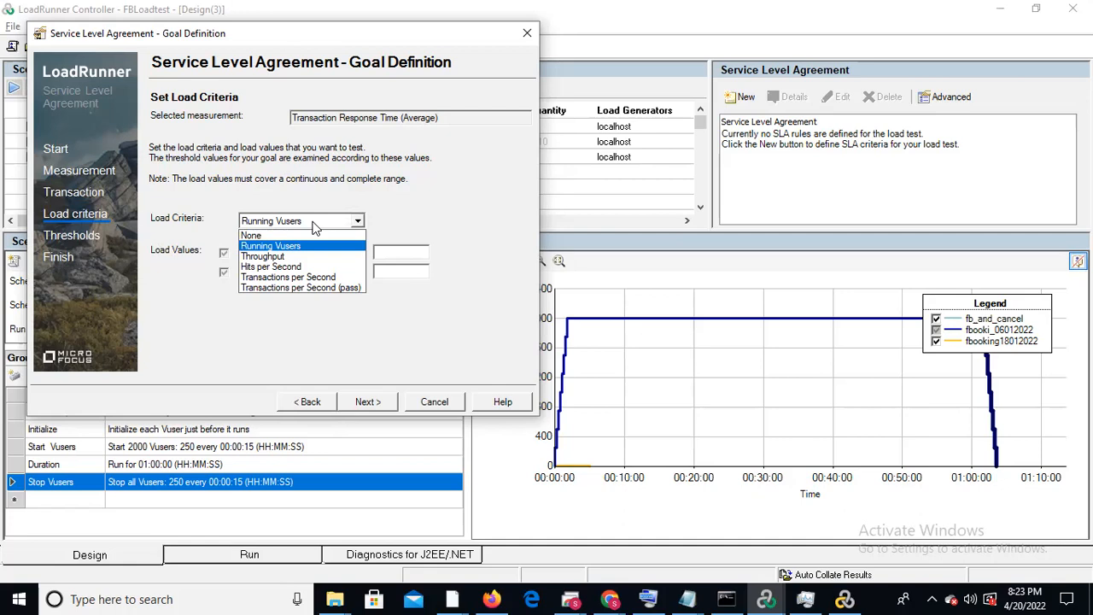
pyautogui.click(312, 247)
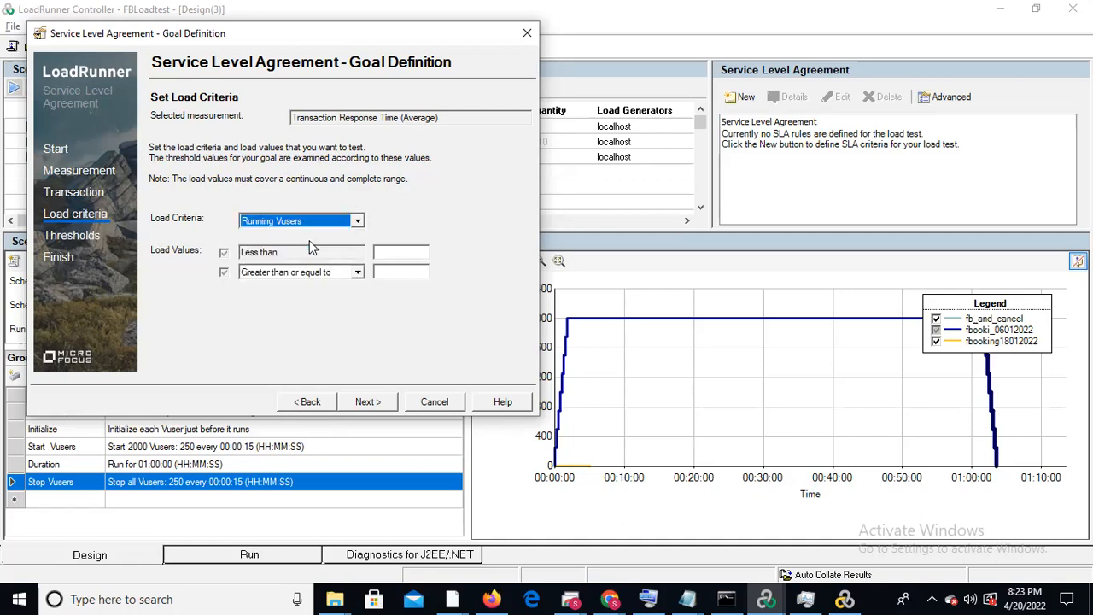
pyautogui.click(398, 250)
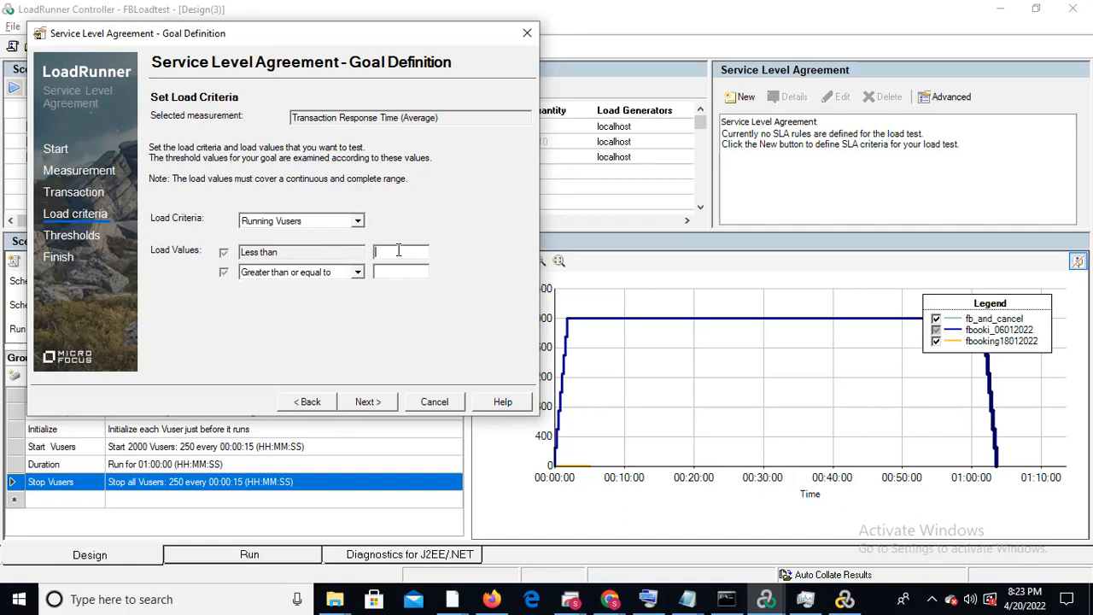
pyautogui.write('2')
pyautogui.click(366, 401)
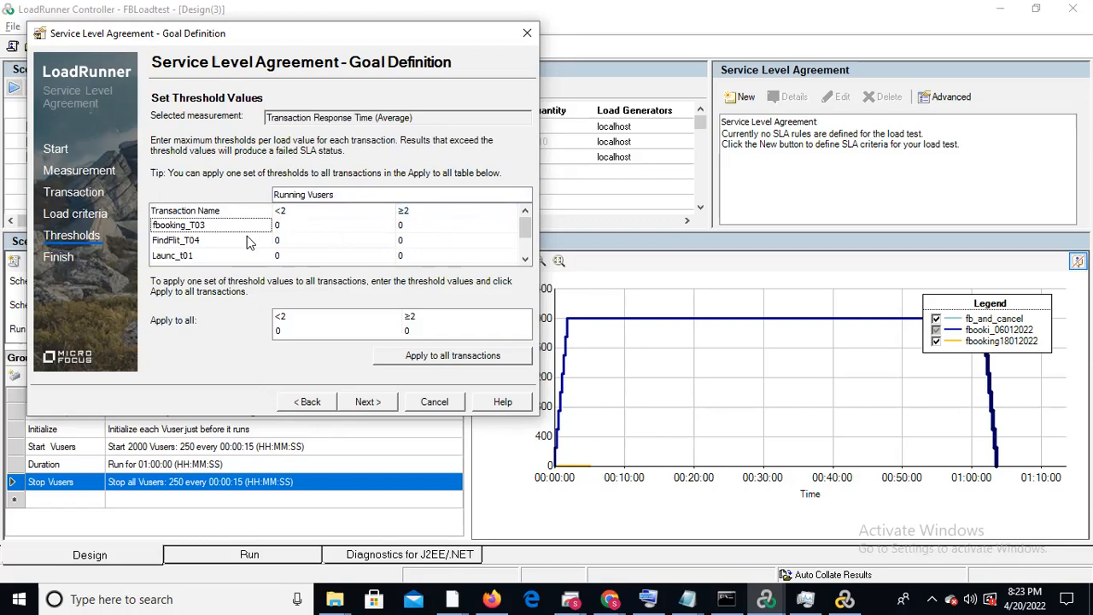
# Review the transaction thresholds, keep their default values and finish the service level agreement definition
pyautogui.moveTo(525, 228); pyautogui.dragTo(525, 249)
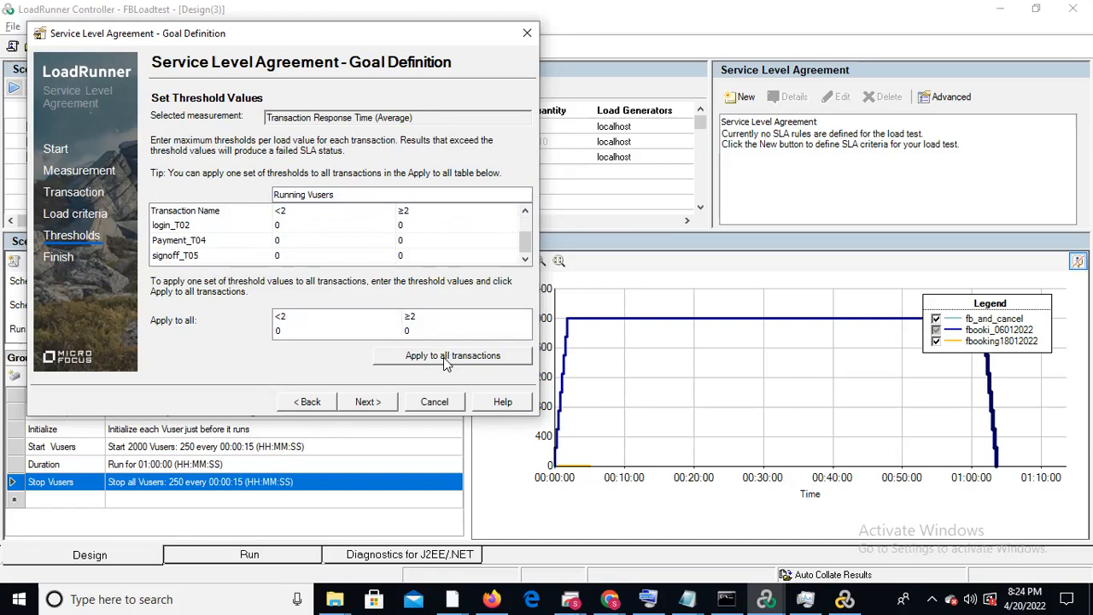
pyautogui.click(376, 409)
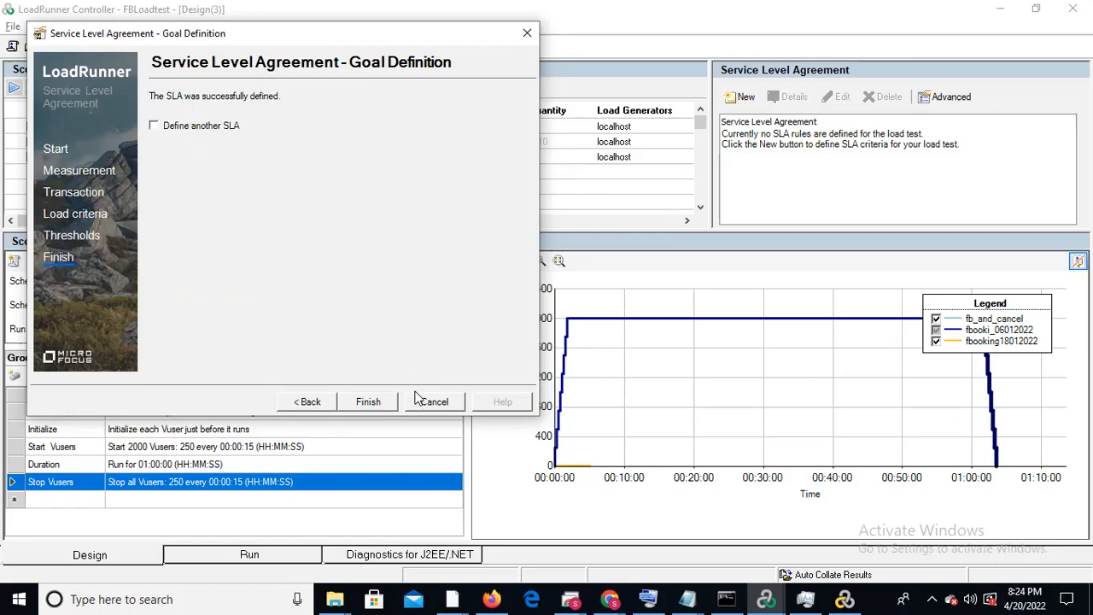
pyautogui.click(371, 401)
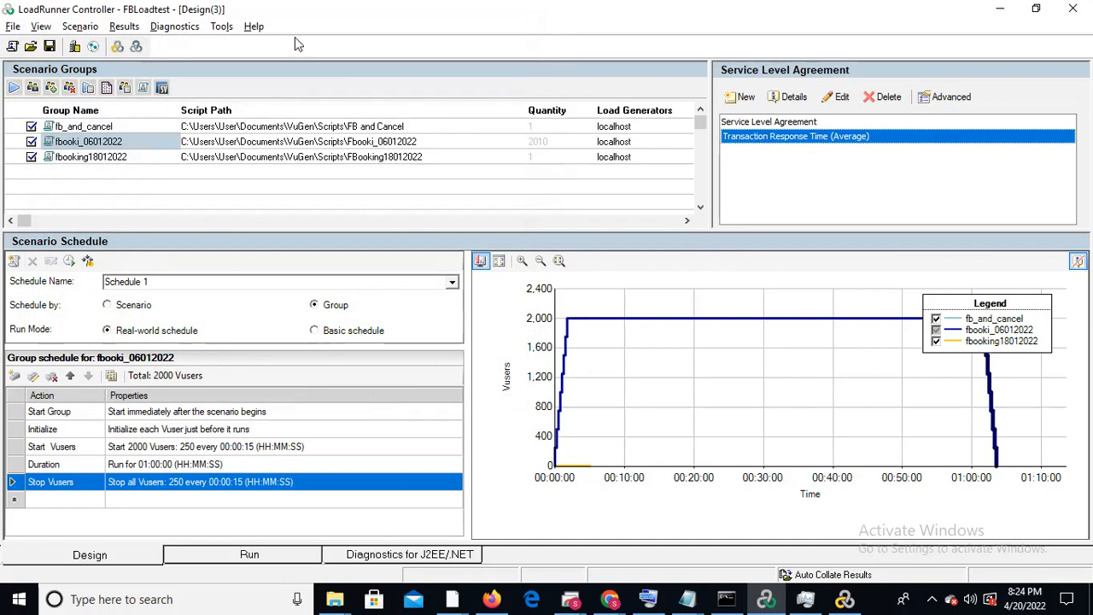
# Set the fbooki_06012022 group schedule to start 20 Vusers, 2 every 00:00:15
pyautogui.doubleClick(189, 451)
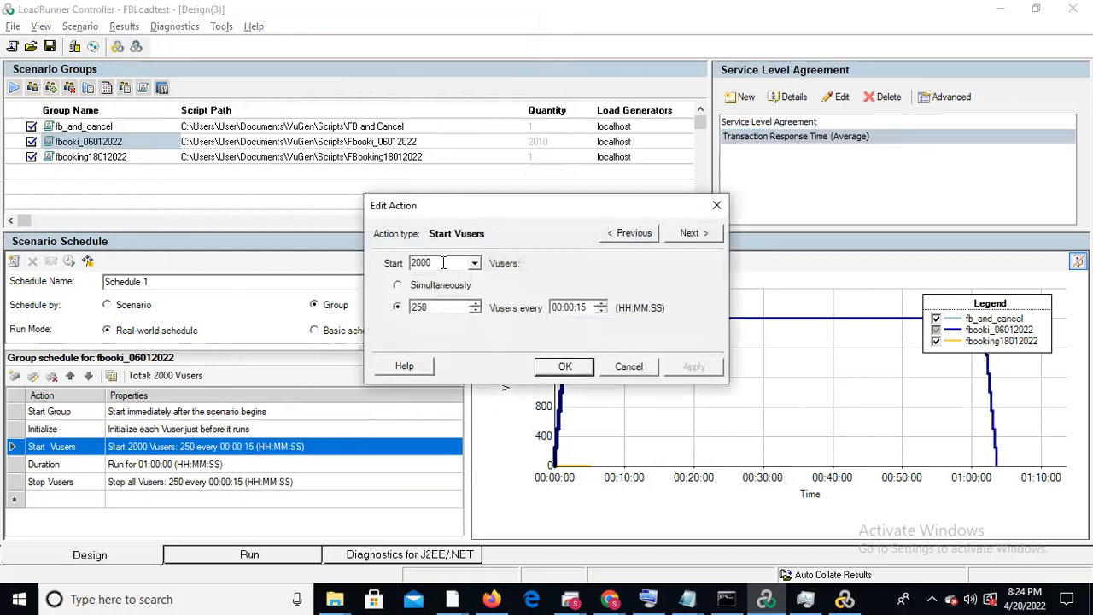
pyautogui.doubleClick(442, 263)
pyautogui.write('2')
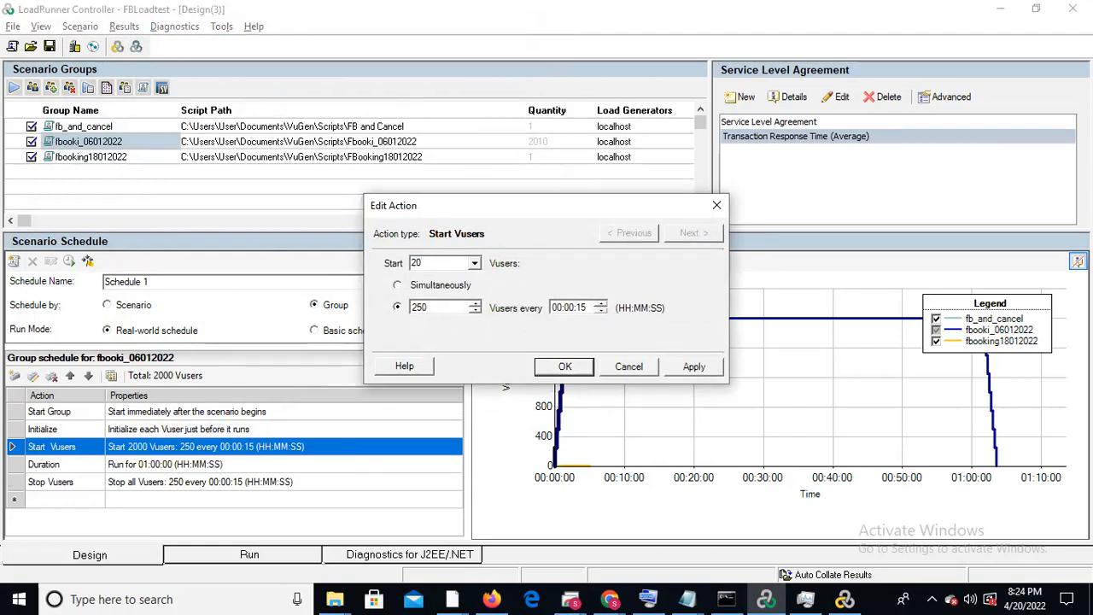
pyautogui.doubleClick(428, 306)
pyautogui.write('2')
pyautogui.click(565, 366)
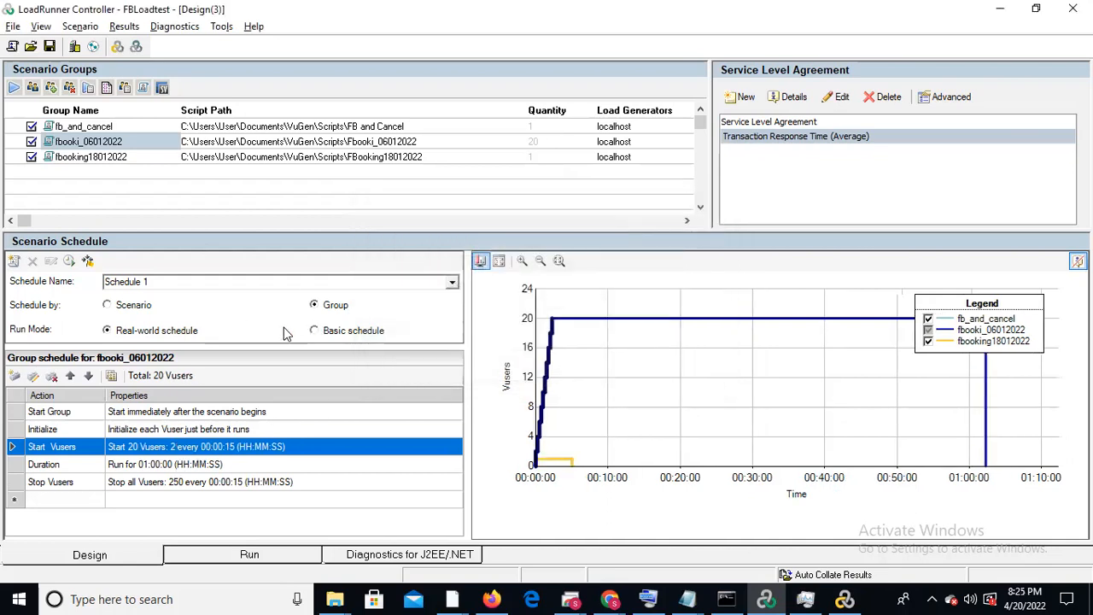
# Schedule by scenario and set the global schedule to start 50 Vusers, 10 every 00:00:15
pyautogui.click(121, 312)
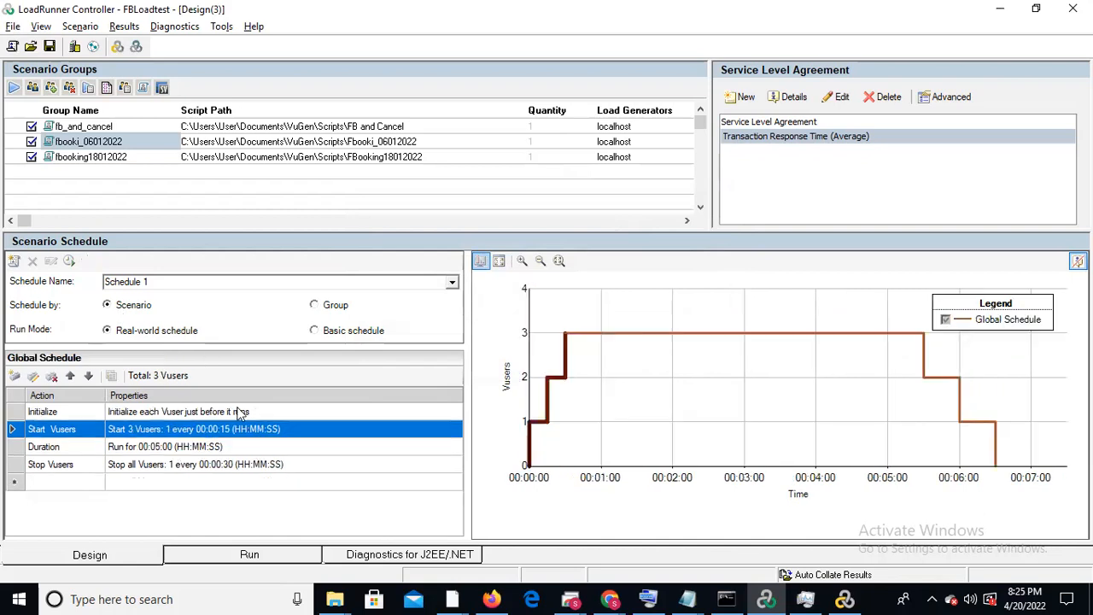
pyautogui.doubleClick(229, 434)
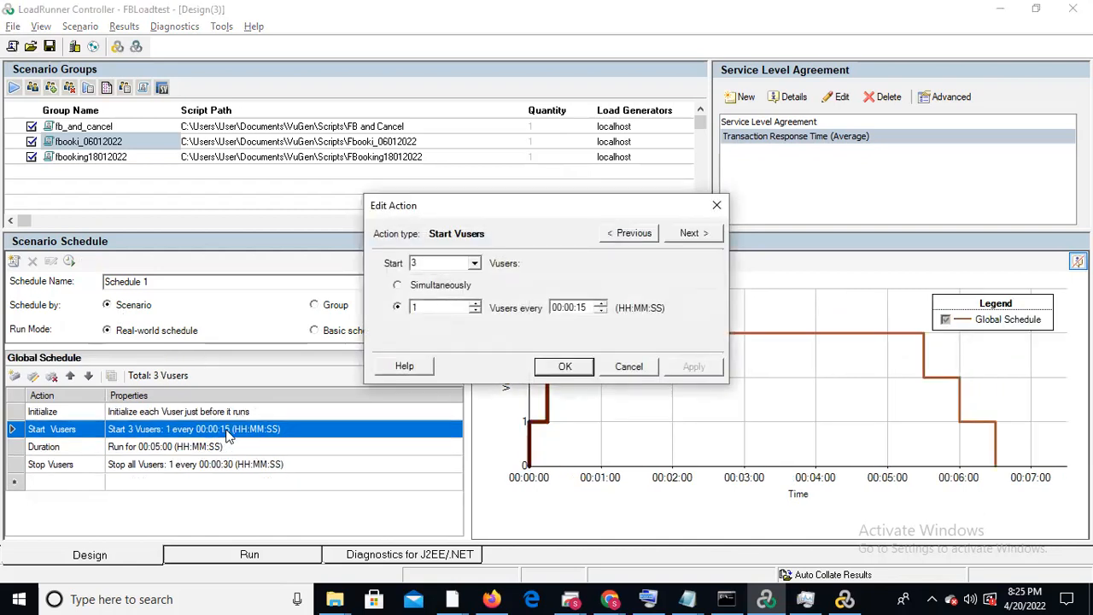
pyautogui.moveTo(420, 262); pyautogui.dragTo(383, 262)
pyautogui.write('50')
pyautogui.moveTo(420, 307); pyautogui.dragTo(391, 307)
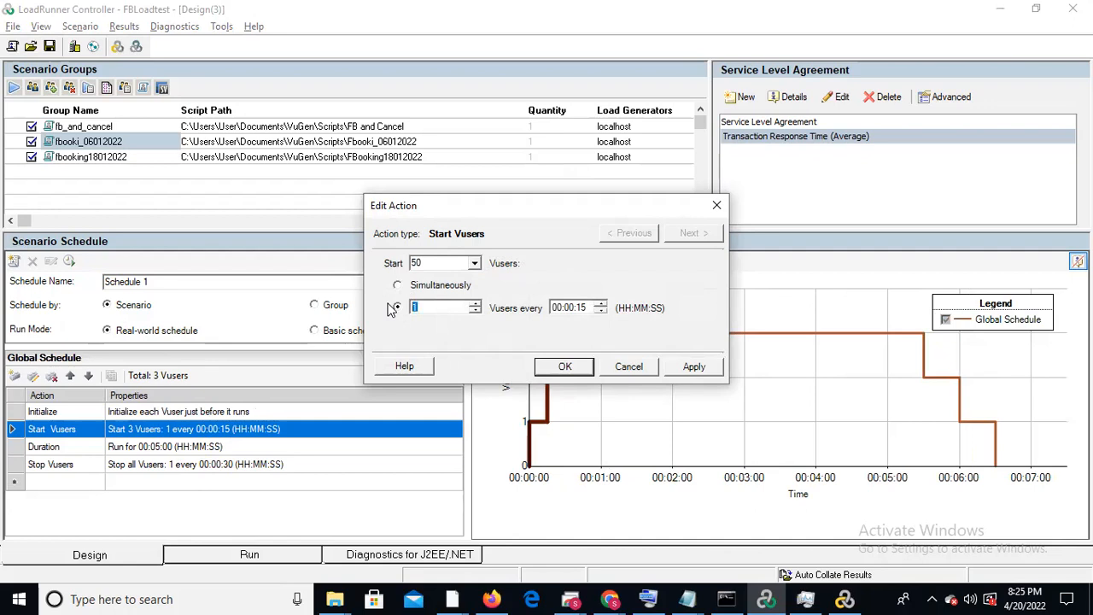
pyautogui.write('1')
pyautogui.click(565, 367)
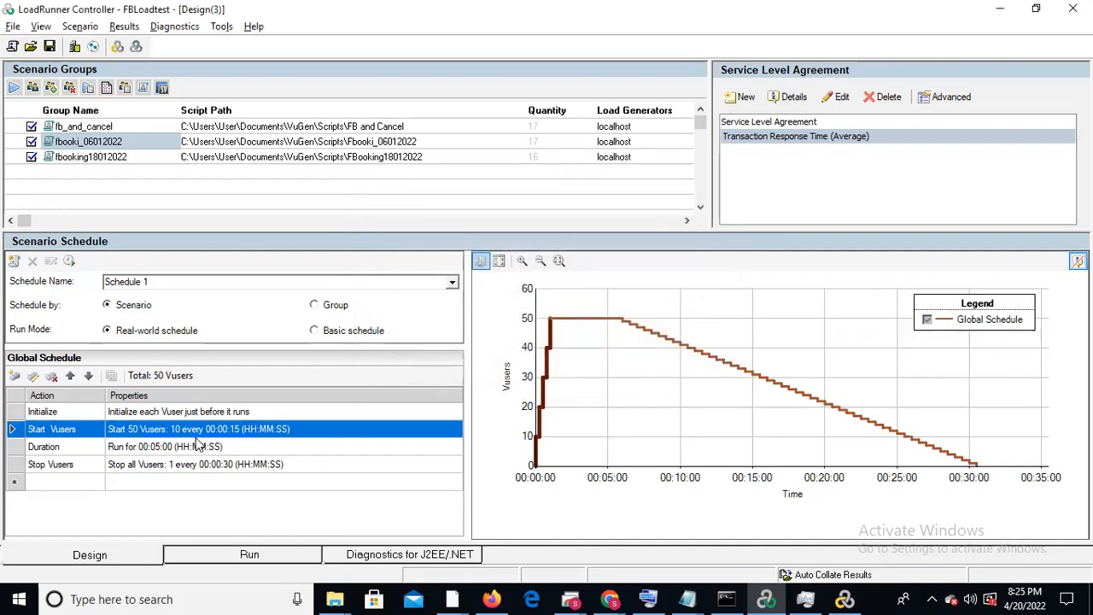
# Keep the global schedule's duration at 00:05:00 and set it to stop all Vusers, 10 every 00:00:15
pyautogui.doubleClick(197, 446)
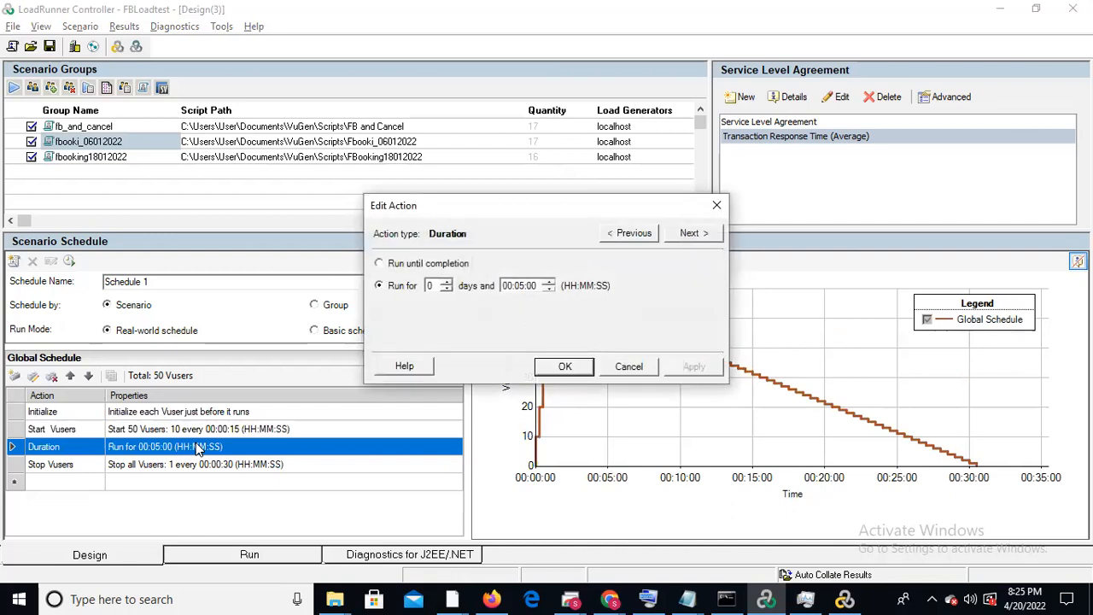
pyautogui.click(565, 367)
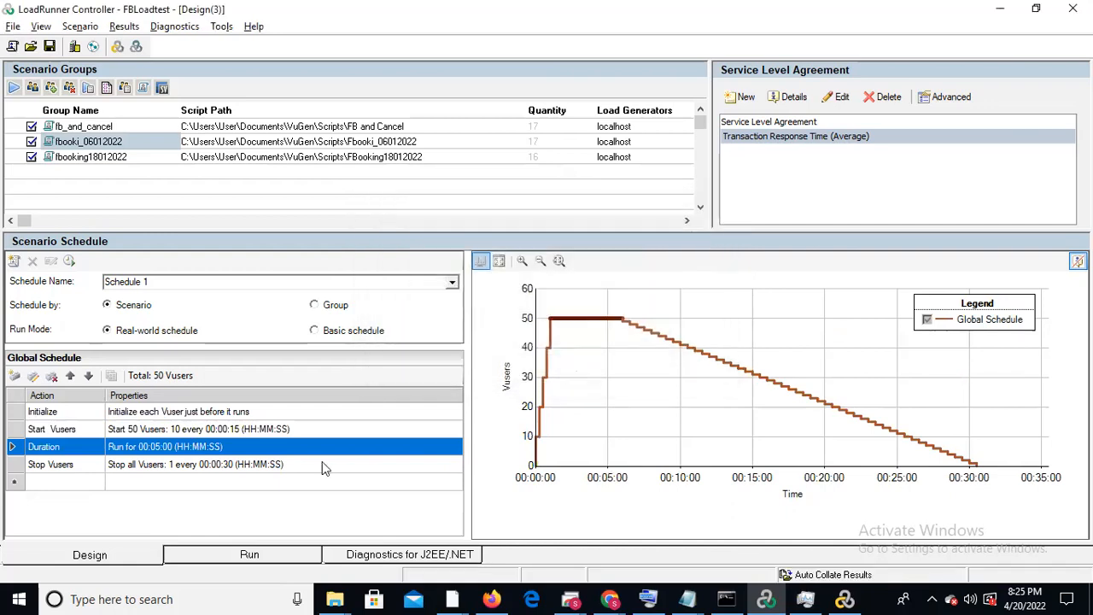
pyautogui.click(219, 465)
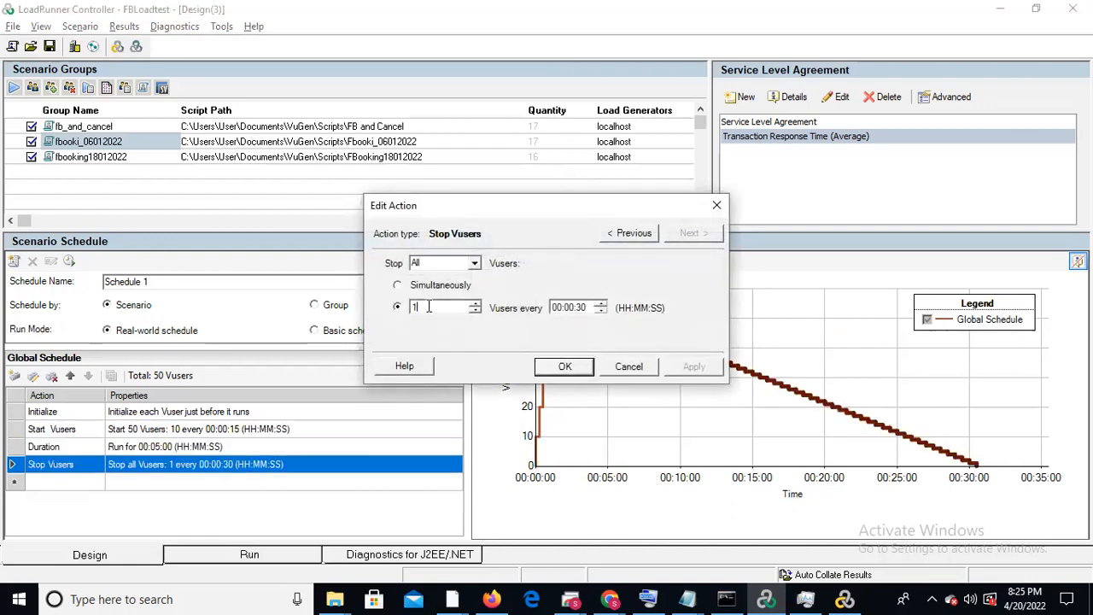
pyautogui.write('0')
pyautogui.click(580, 308)
pyautogui.write('15')
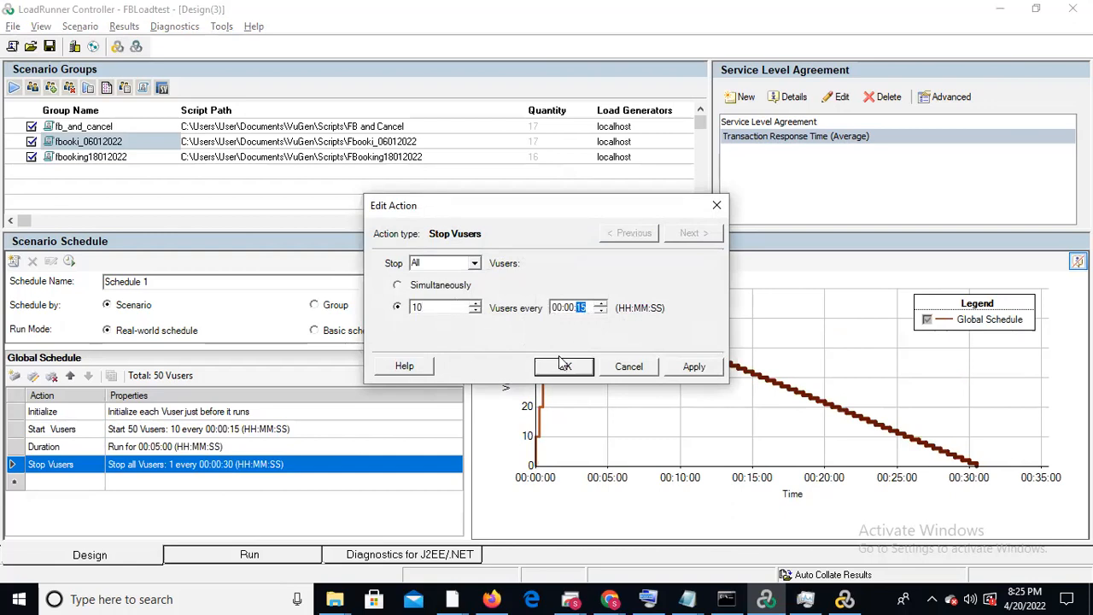
pyautogui.click(565, 367)
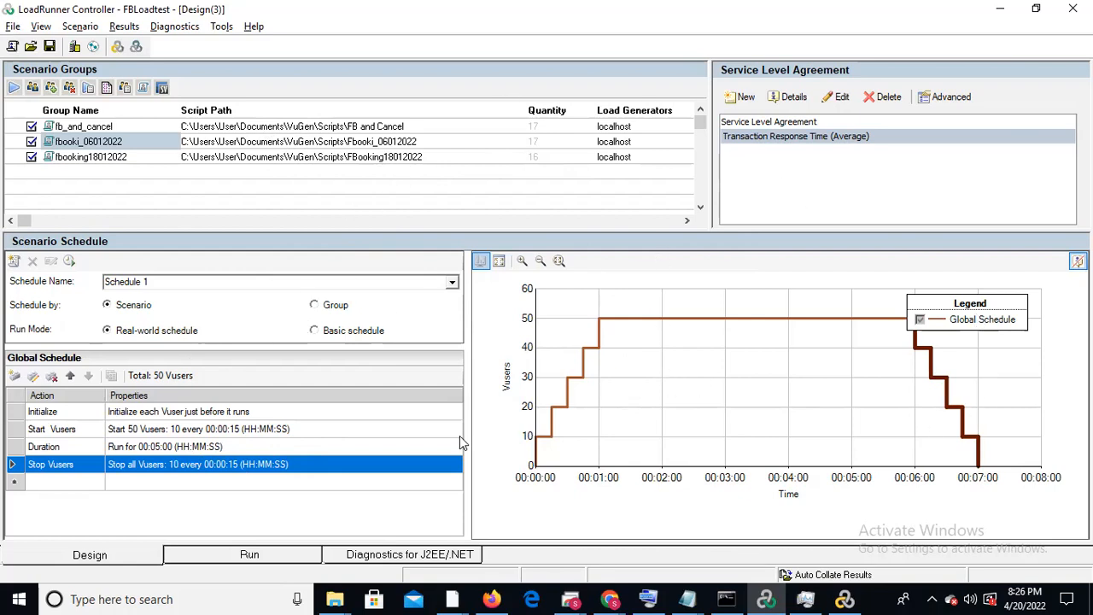
# Show the scenario's run view, examine the computer's CPU and memory performance in Task Manager, and minimize it
pyautogui.click(221, 556)
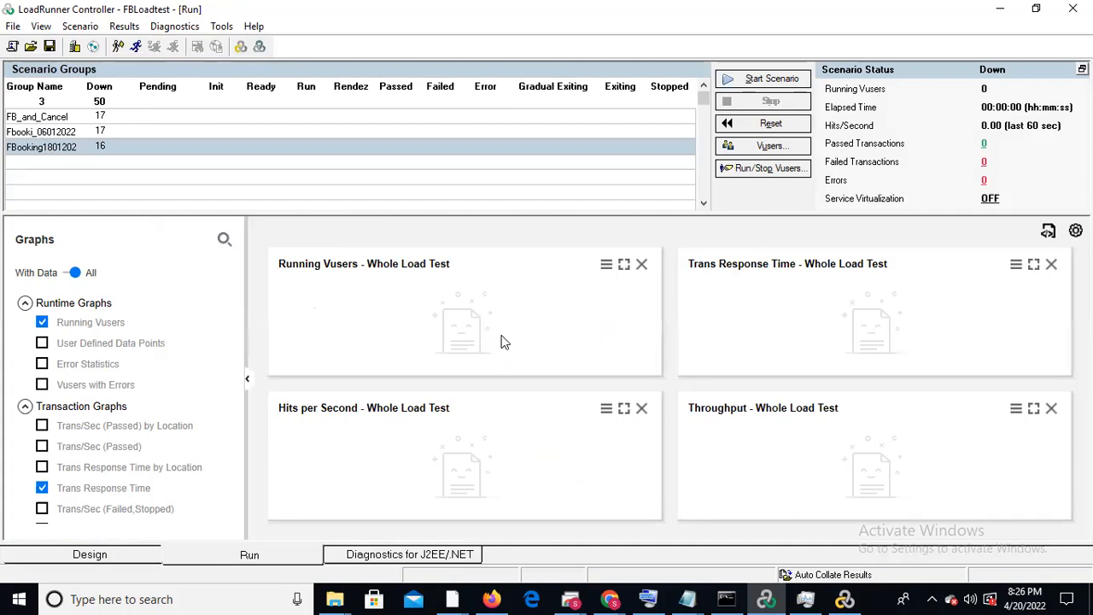
pyautogui.rightClick(871, 598)
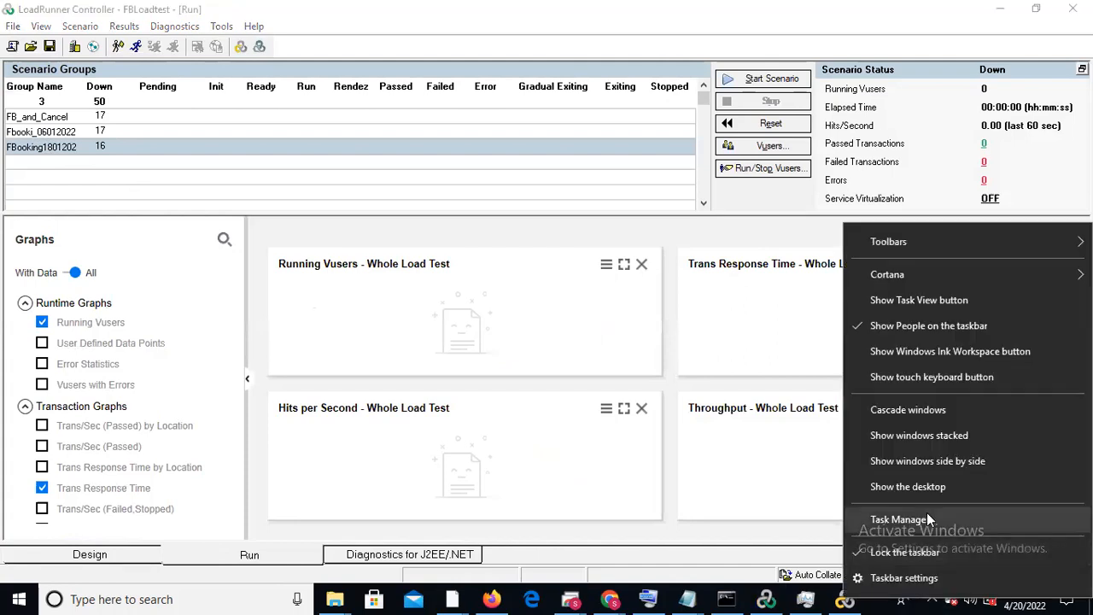
pyautogui.click(926, 520)
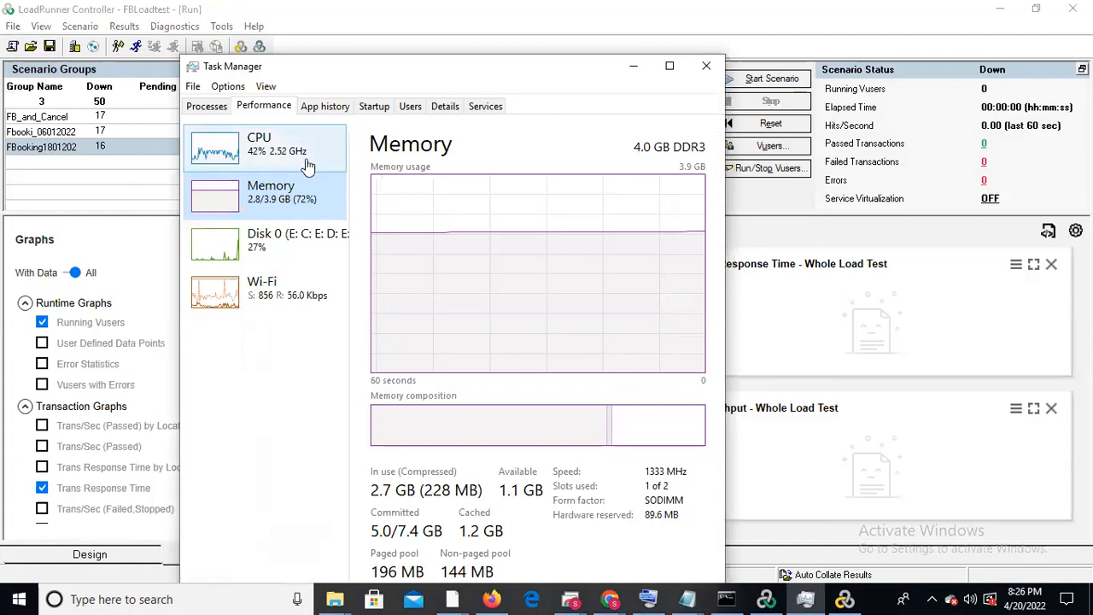
pyautogui.click(296, 150)
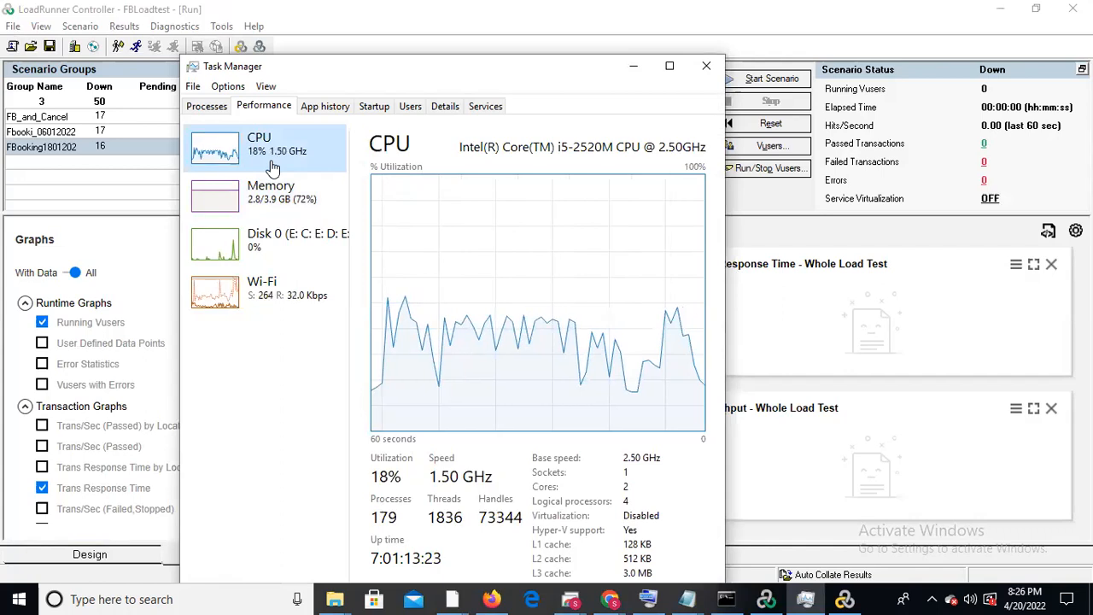
pyautogui.click(275, 194)
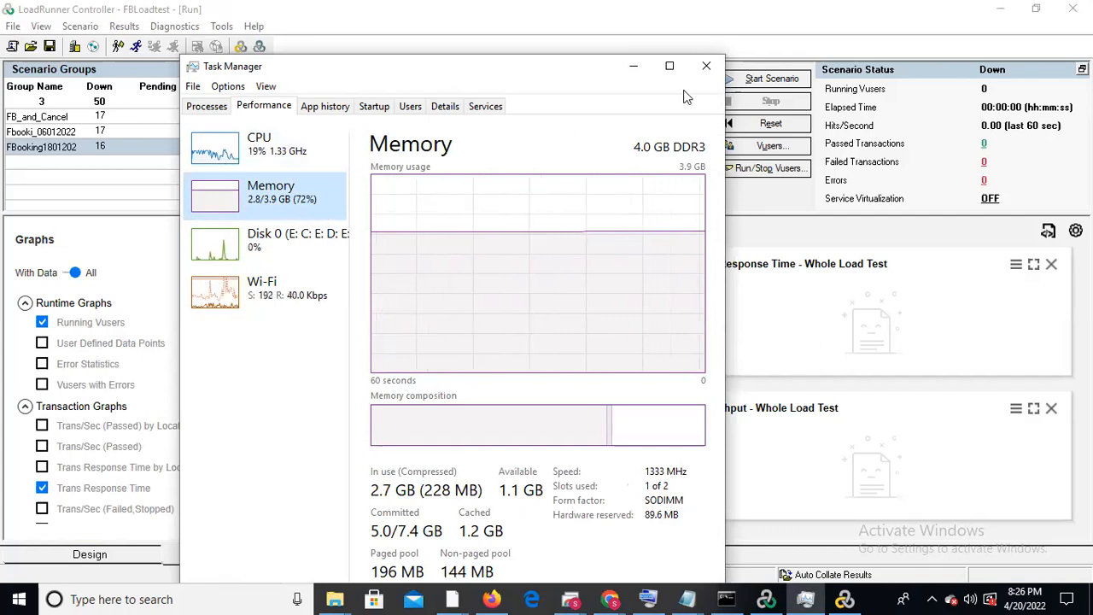
pyautogui.click(636, 75)
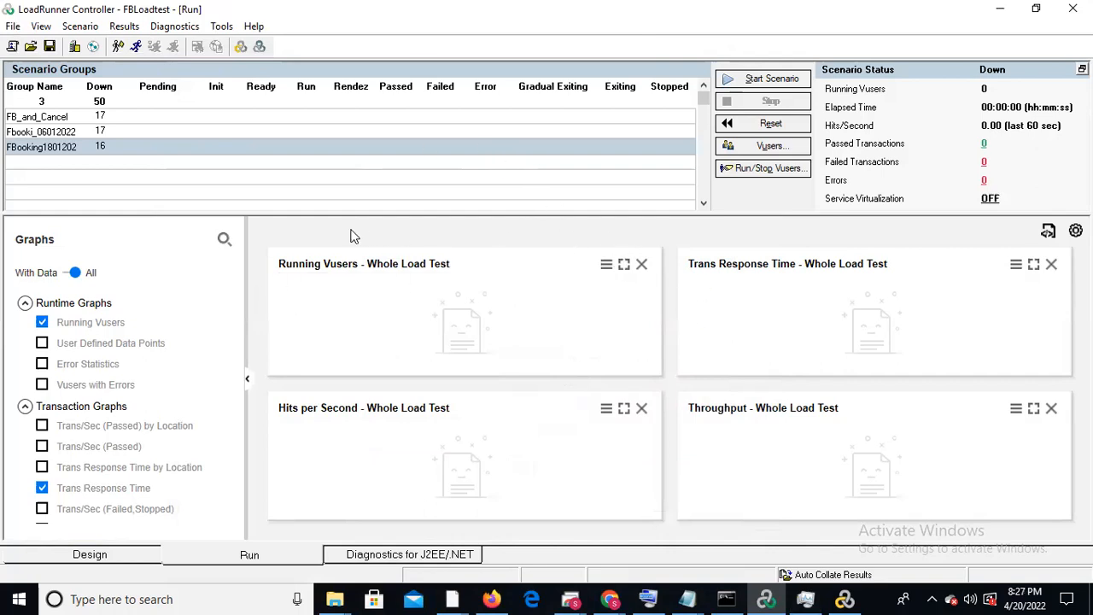
# Search Windows for "perf" and open Performance Monitor
pyautogui.click(116, 598)
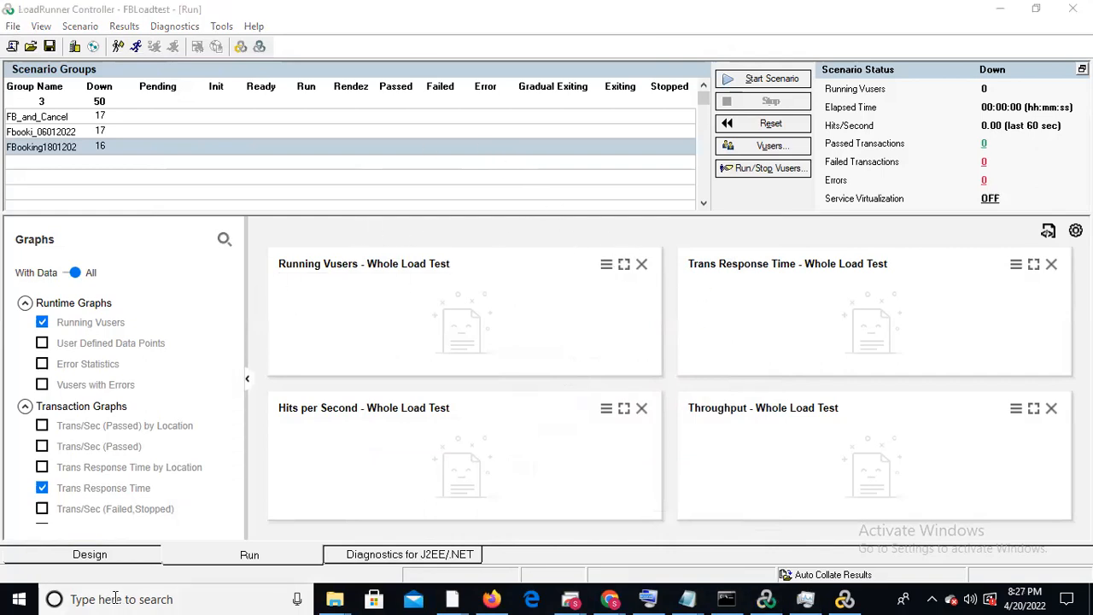
pyautogui.write('erfor')
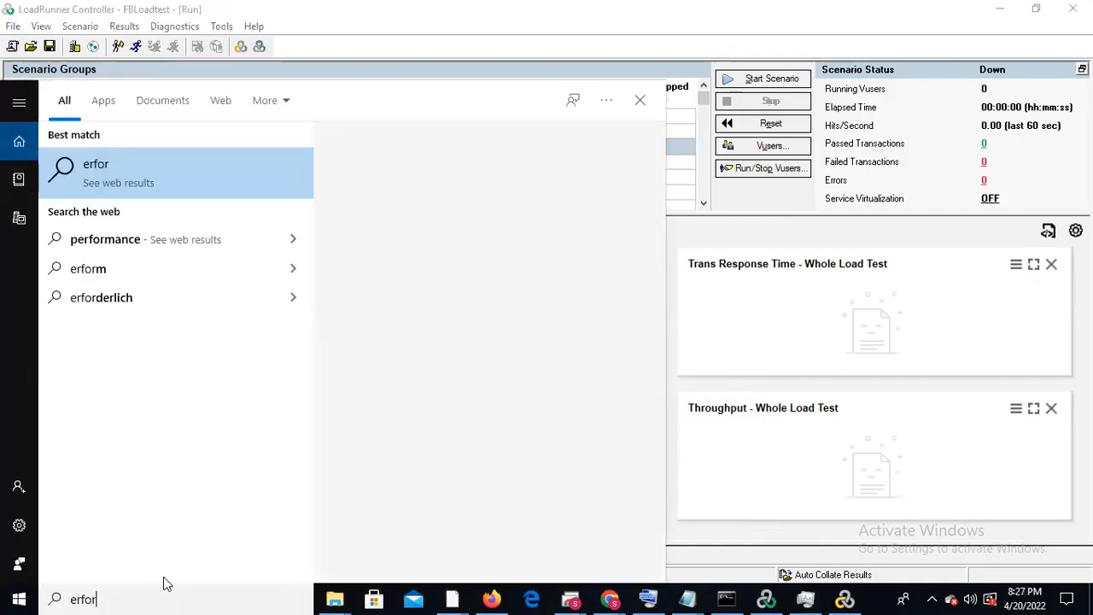
pyautogui.press('BackSpace')
pyautogui.press('BackSpace')
pyautogui.press('BackSpace')
pyautogui.press('BackSpace')
pyautogui.press('BackSpace')
pyautogui.write('oerf')
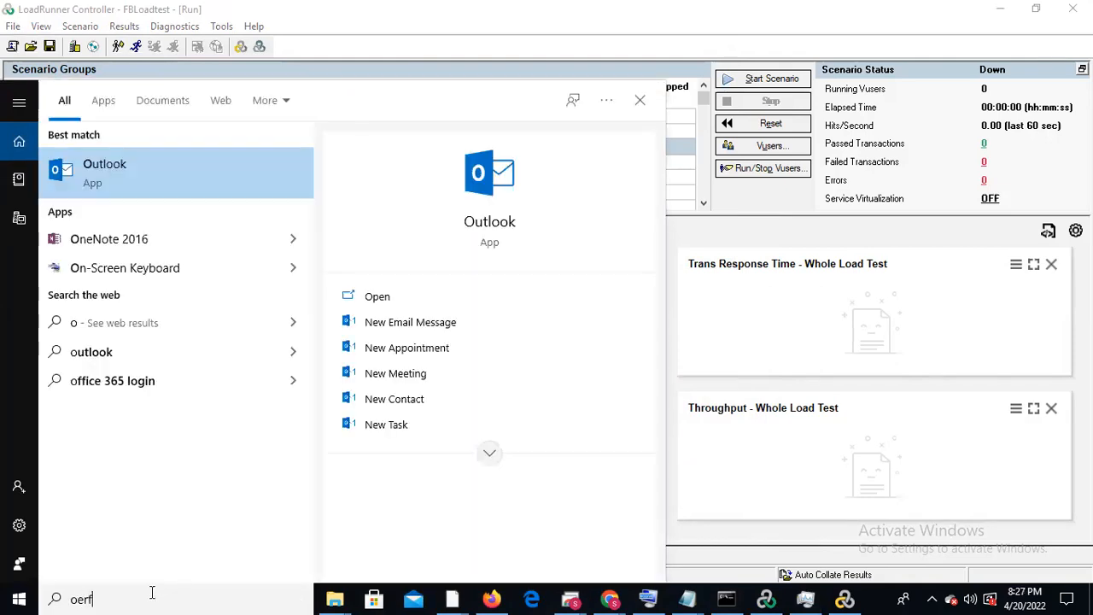
pyautogui.press('BackSpace')
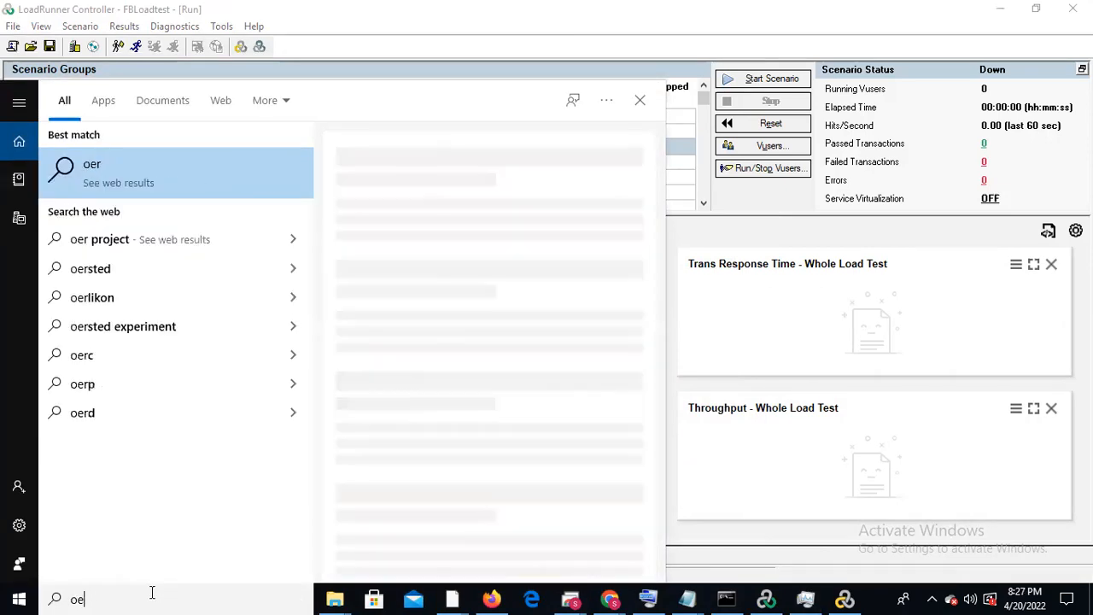
pyautogui.press('BackSpace')
pyautogui.press('BackSpace')
pyautogui.press('BackSpace')
pyautogui.write('p')
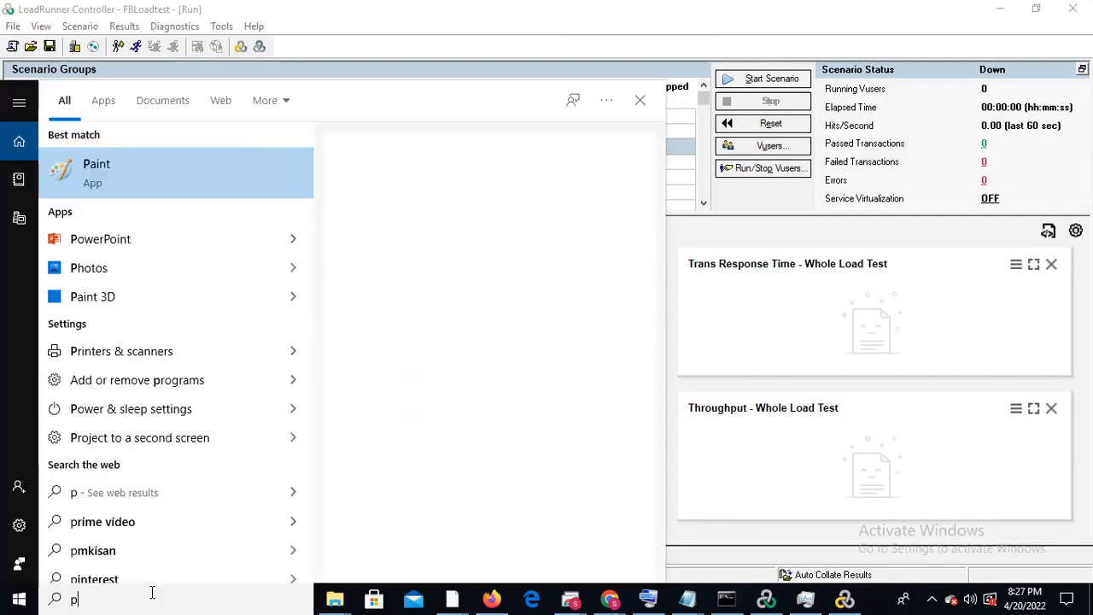
pyautogui.write('erf')
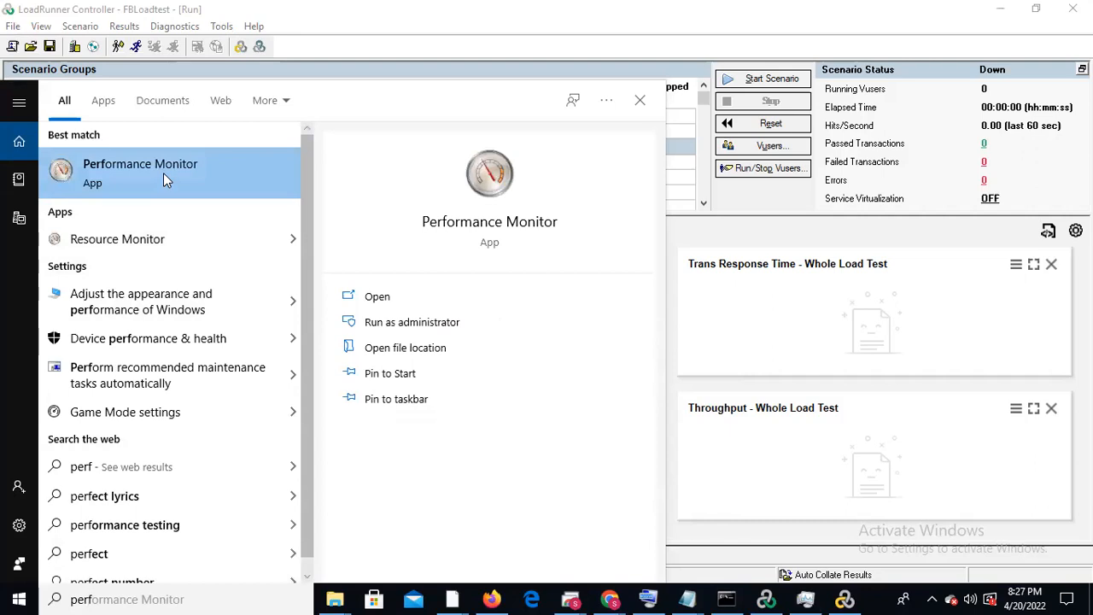
pyautogui.click(397, 301)
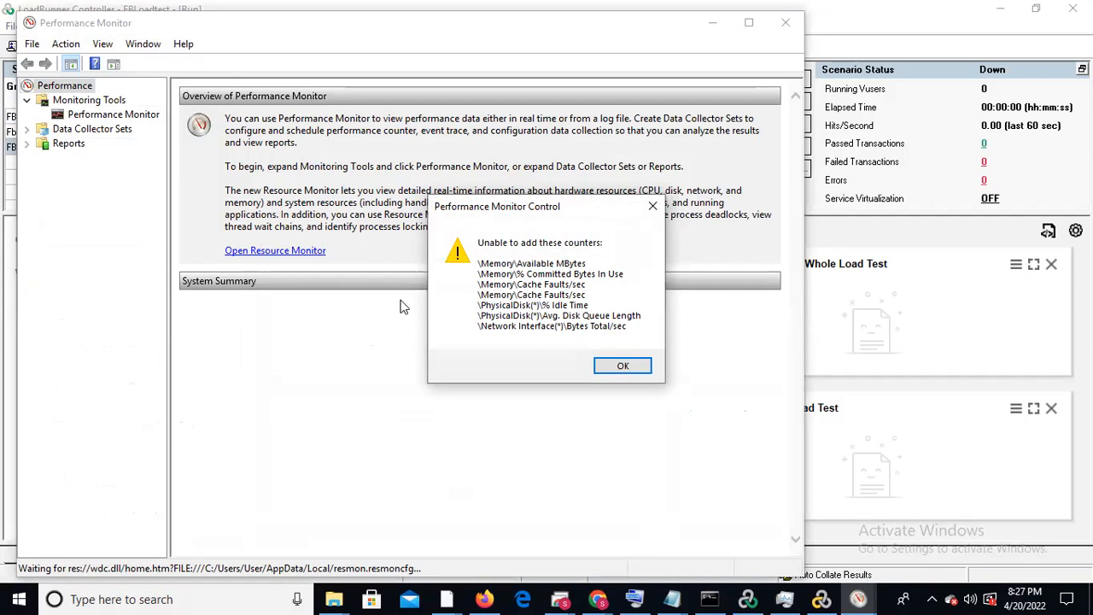
# Dismiss the Performance Monitor Control message and minimize Performance Monitor
pyautogui.click(617, 368)
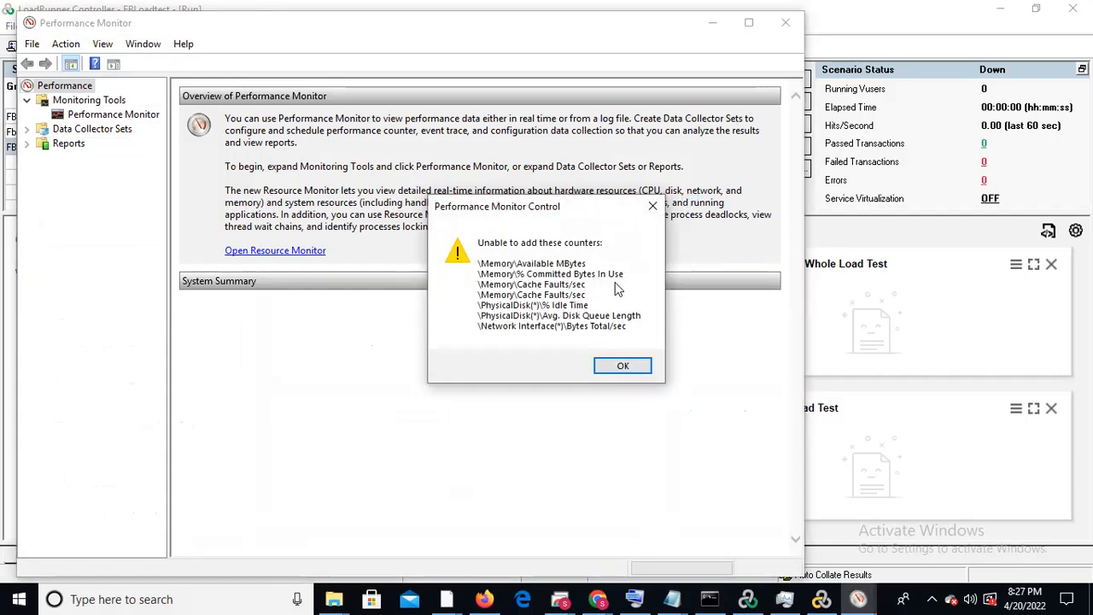
pyautogui.click(612, 367)
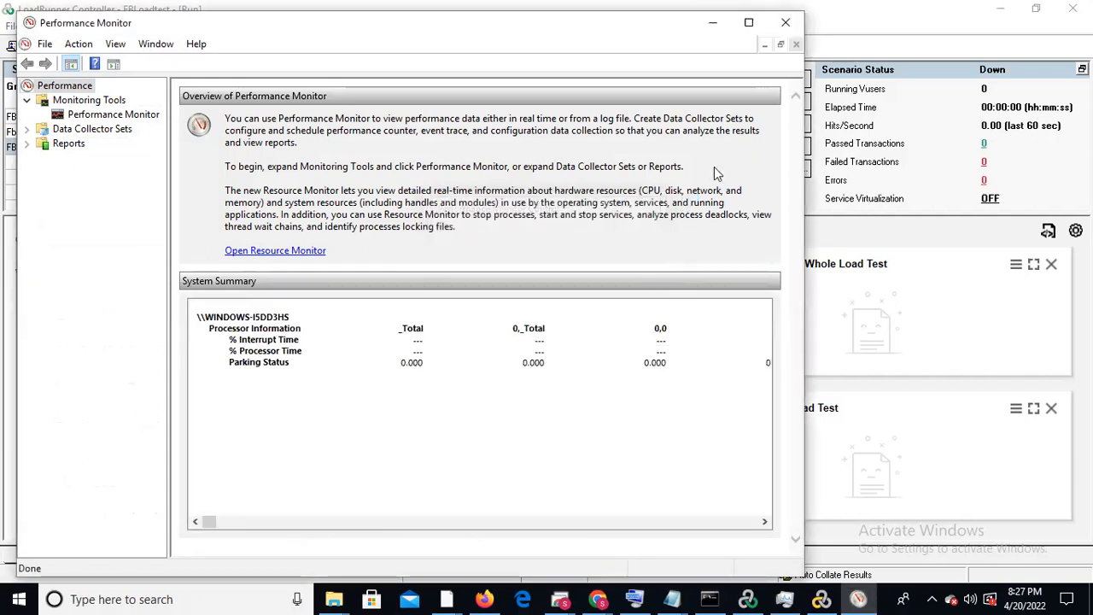
pyautogui.click(714, 21)
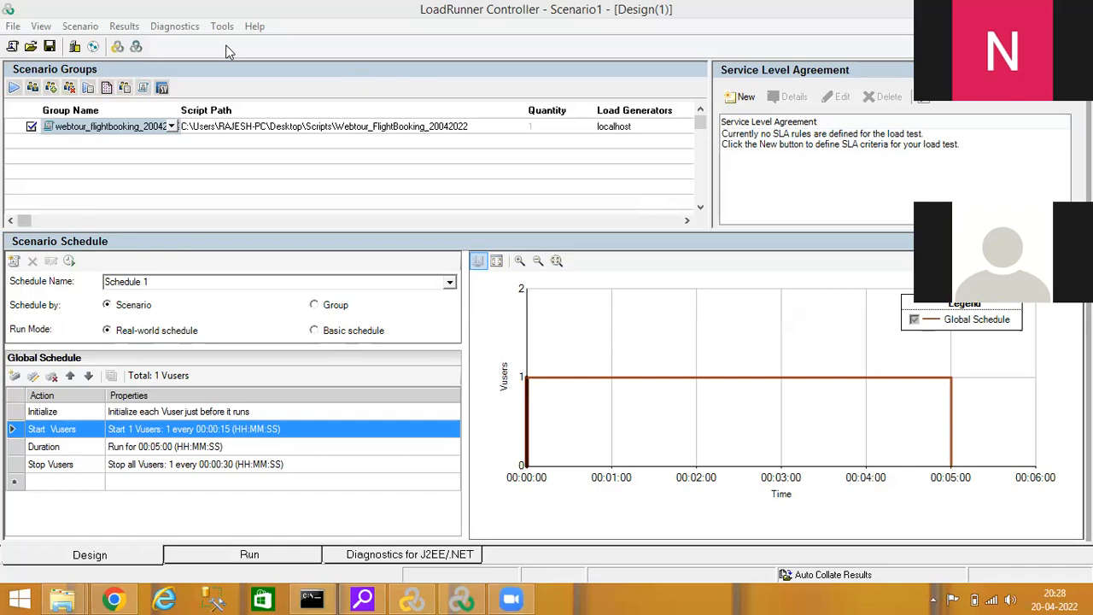
# Check the available scripts in the Scripts folder and return to the maximized LoadRunner Controller scenario
pyautogui.click(377, 168)
pyautogui.click(385, 156)
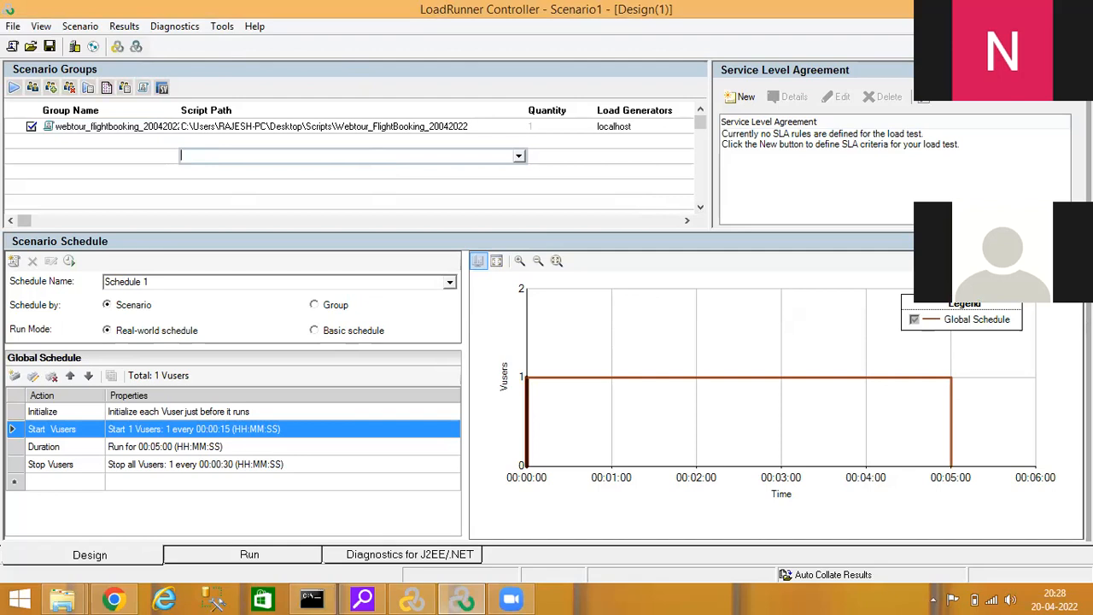
pyautogui.click(1047, 7)
pyautogui.click(1048, 7)
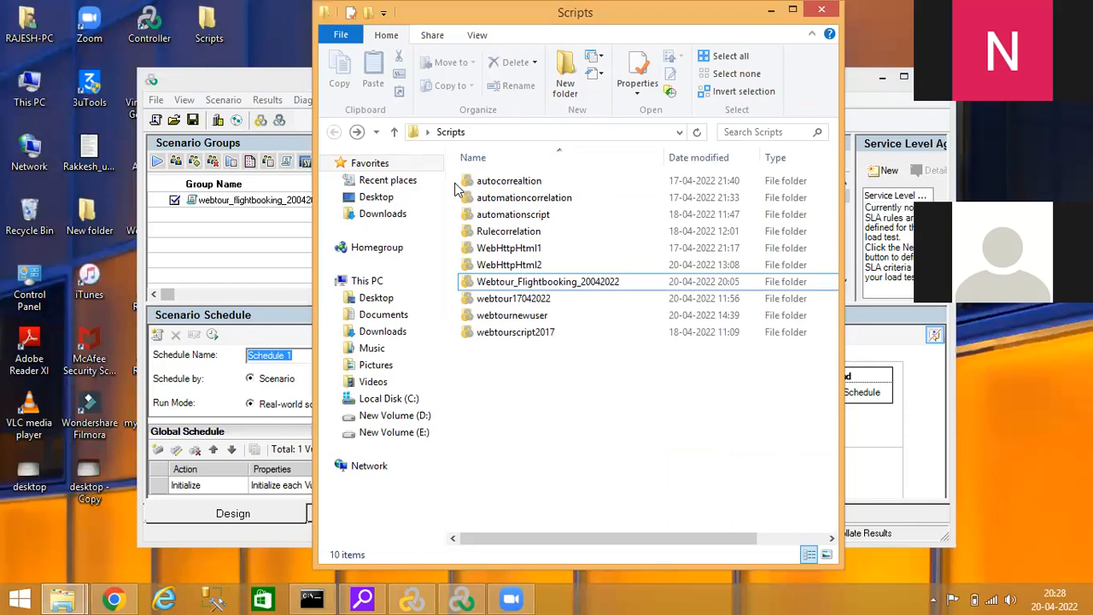
pyautogui.click(786, 6)
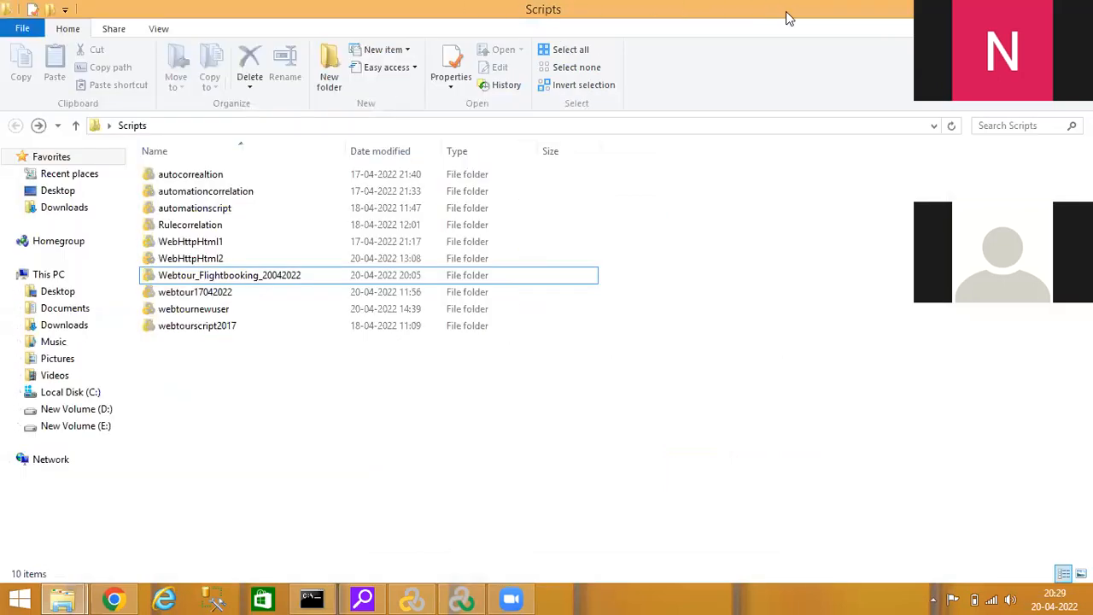
pyautogui.click(462, 598)
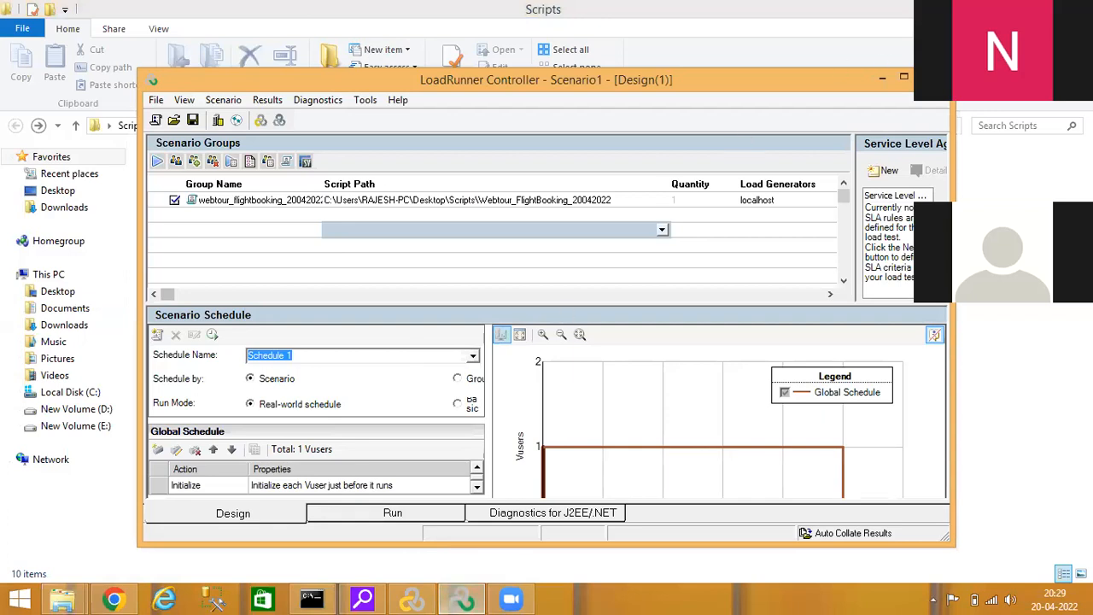
pyautogui.click(904, 76)
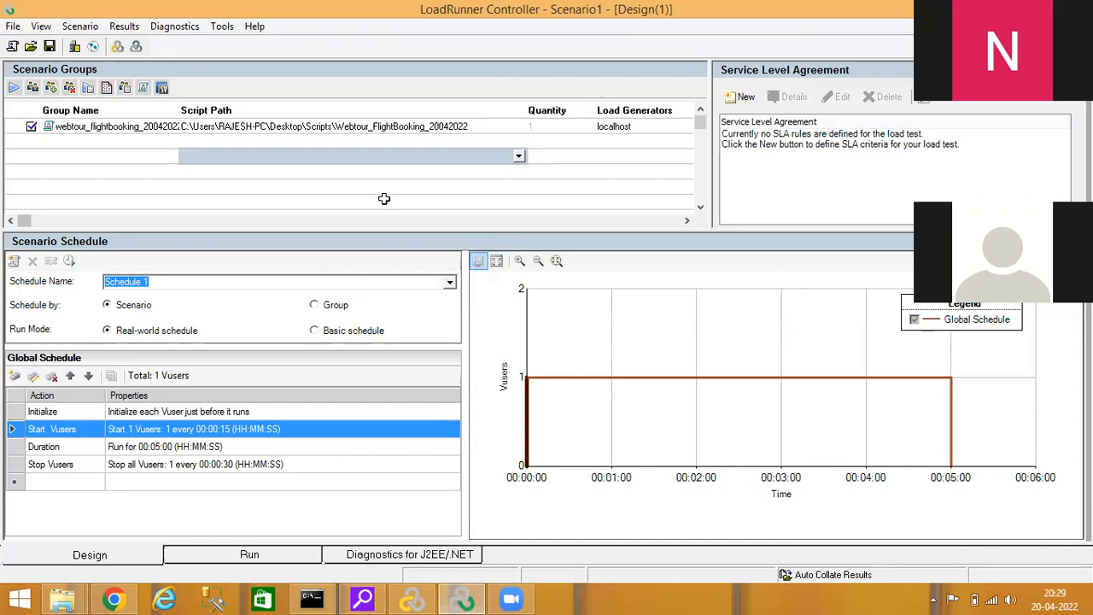
# Add the webtour17042022 script as a second group in the scenario groups
pyautogui.click(118, 142)
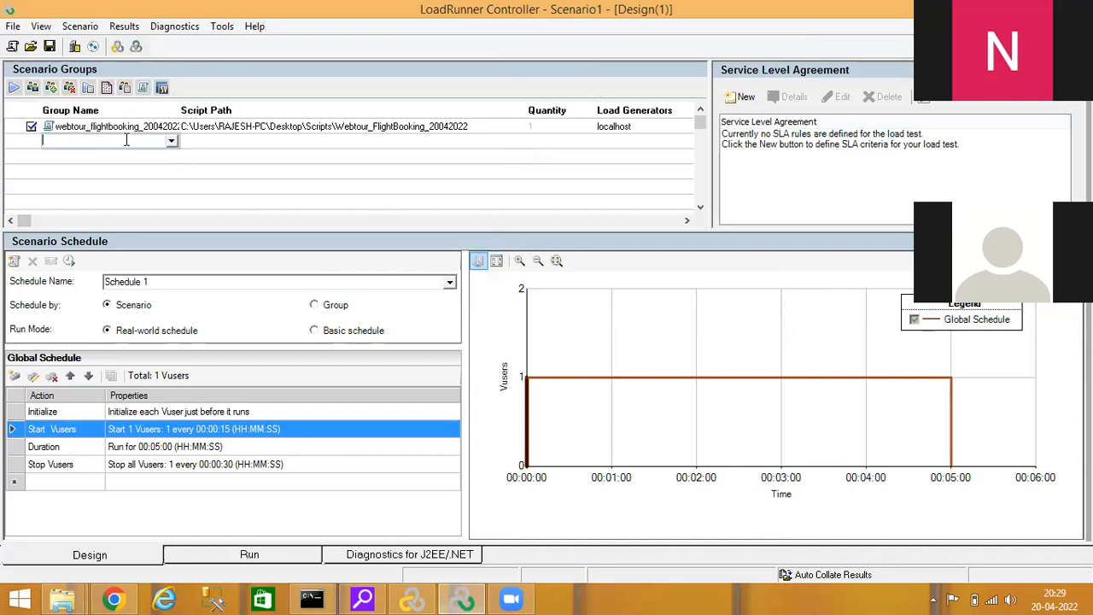
pyautogui.click(171, 141)
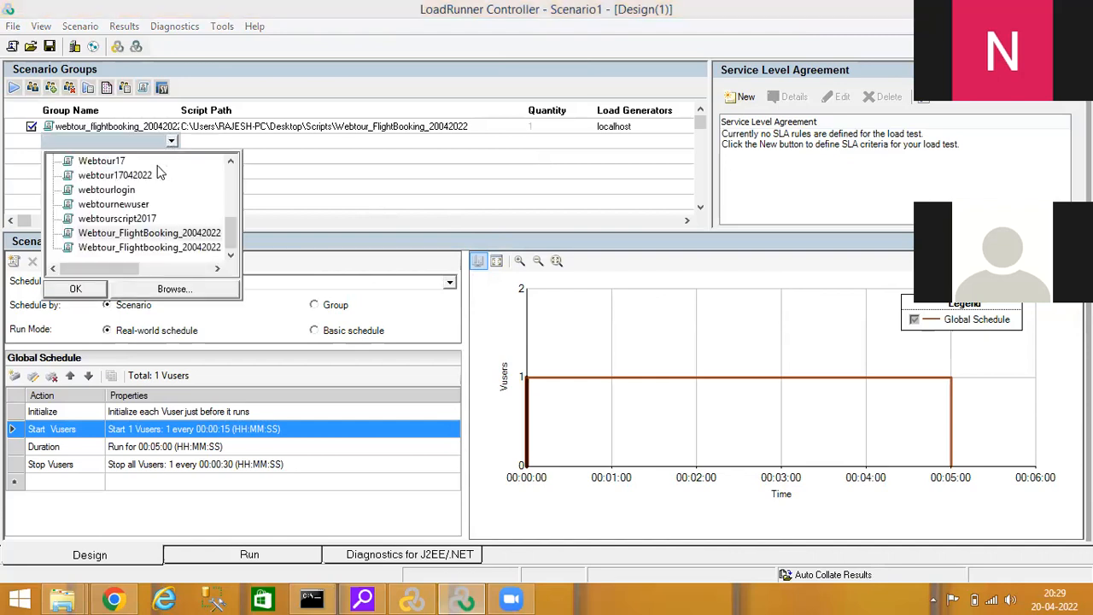
pyautogui.click(155, 176)
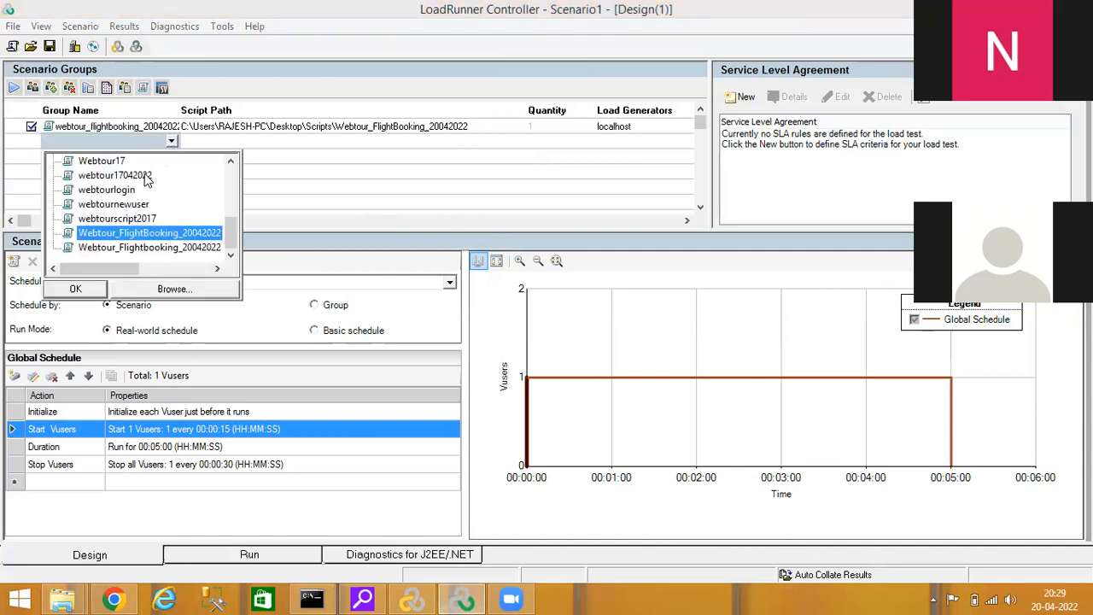
pyautogui.click(147, 178)
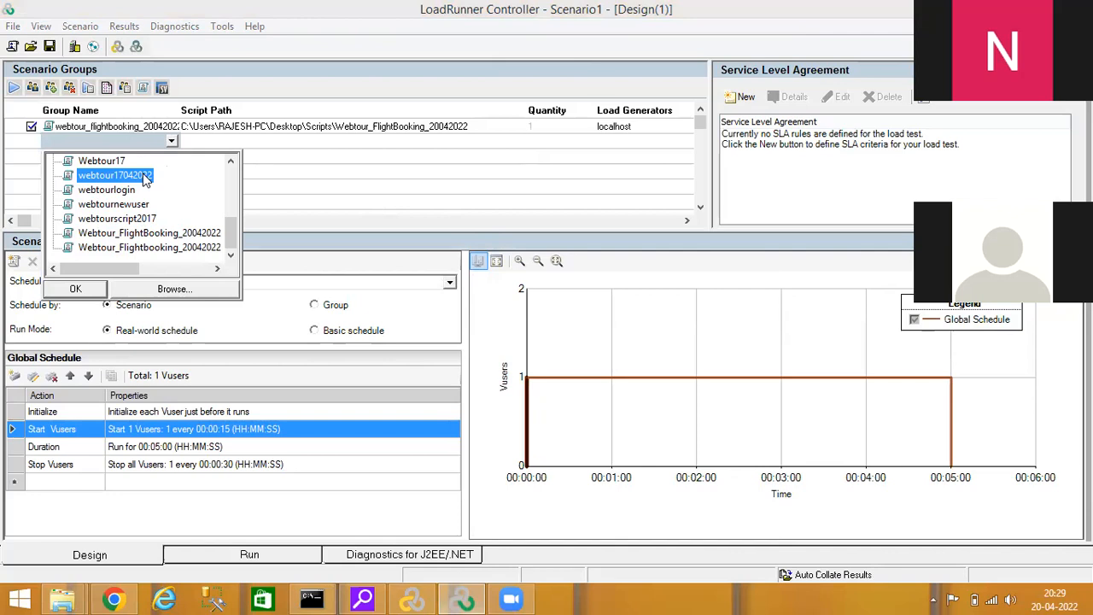
pyautogui.doubleClick(147, 178)
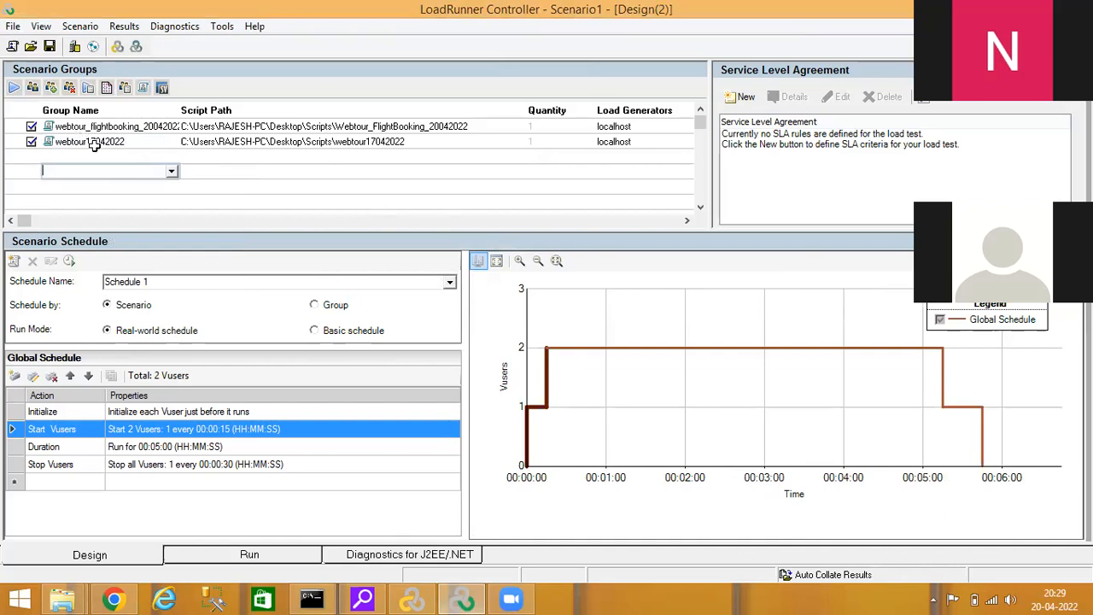
# Add the webtournewuser script as a third group in the scenario groups
pyautogui.click(116, 154)
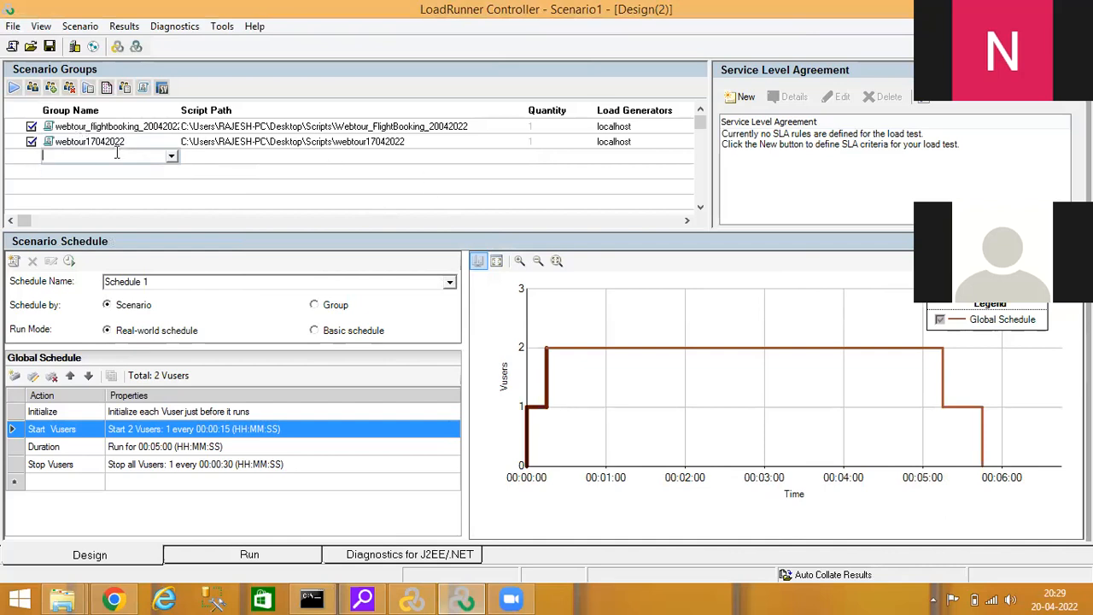
pyautogui.click(172, 156)
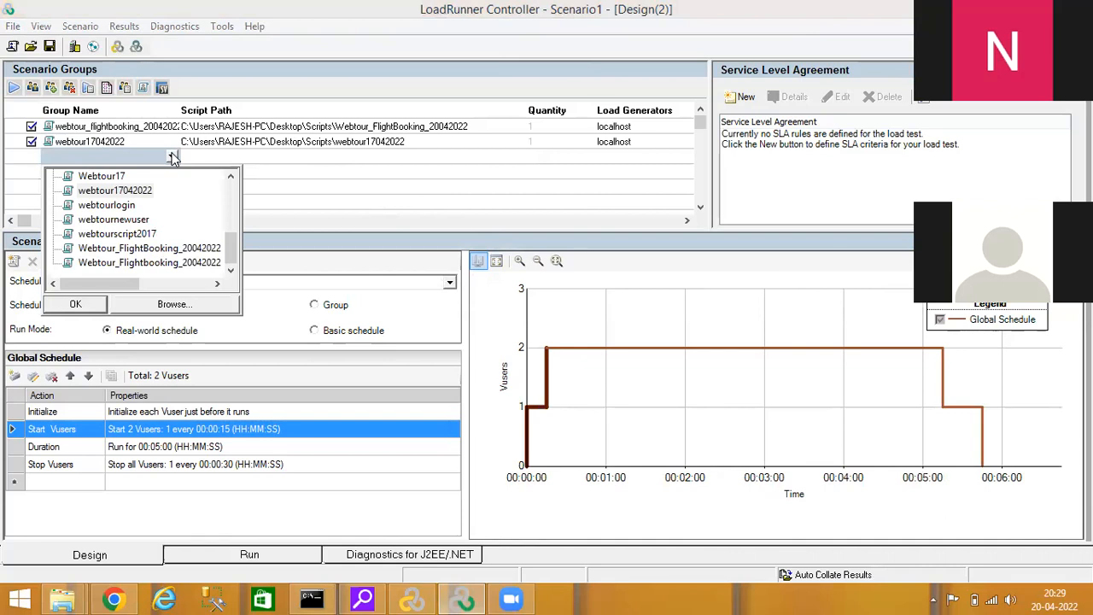
pyautogui.doubleClick(138, 222)
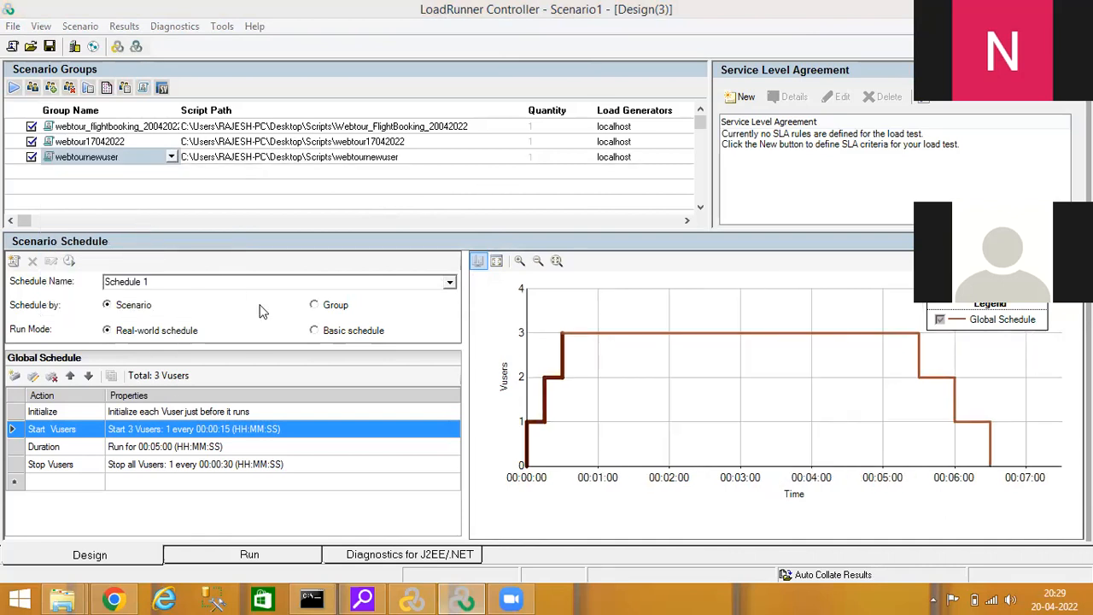
# Set the global schedule's Start Vusers action to start 50 Vusers, 10 every 00:00:15
pyautogui.doubleClick(190, 431)
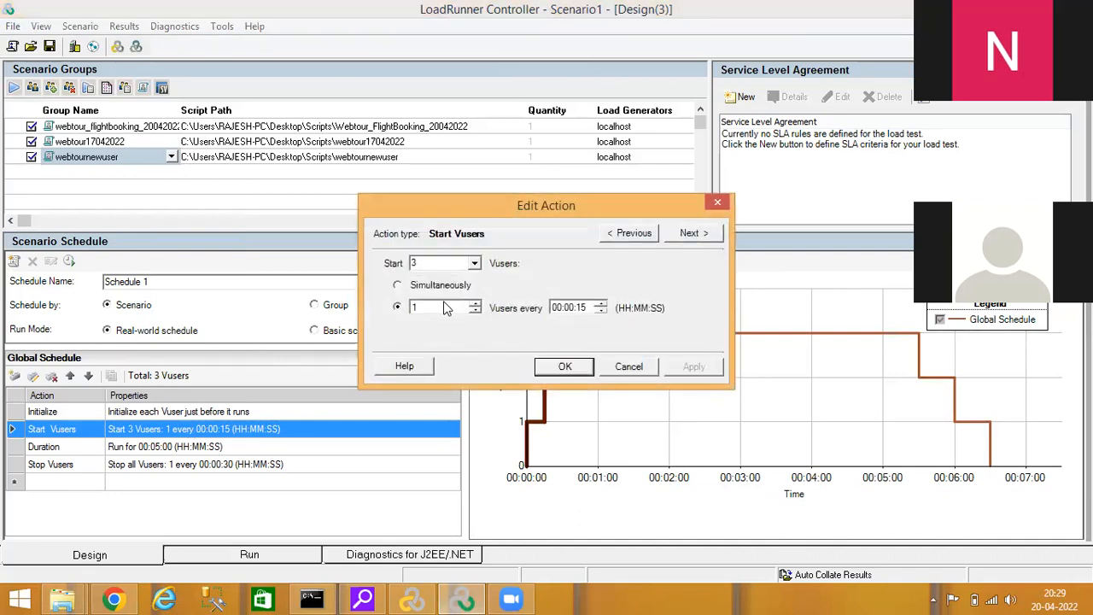
pyautogui.doubleClick(438, 264)
pyautogui.write('50')
pyautogui.click(439, 308)
pyautogui.write('0')
pyautogui.click(549, 367)
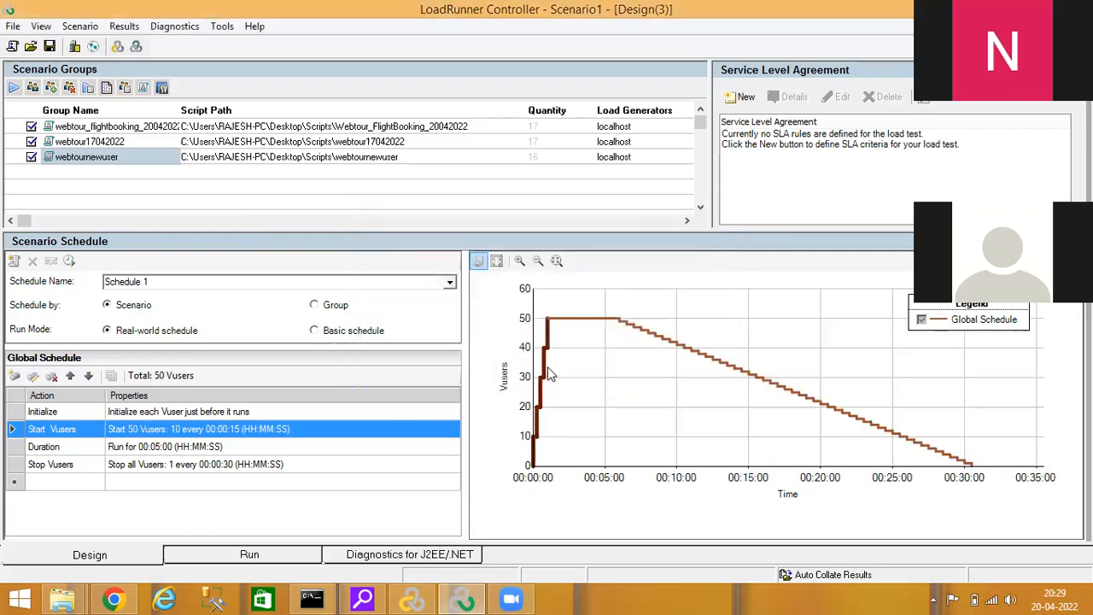
# Set the global schedule's Stop Vusers action to stop all Vusers, 10 every 00:00:15
pyautogui.doubleClick(197, 463)
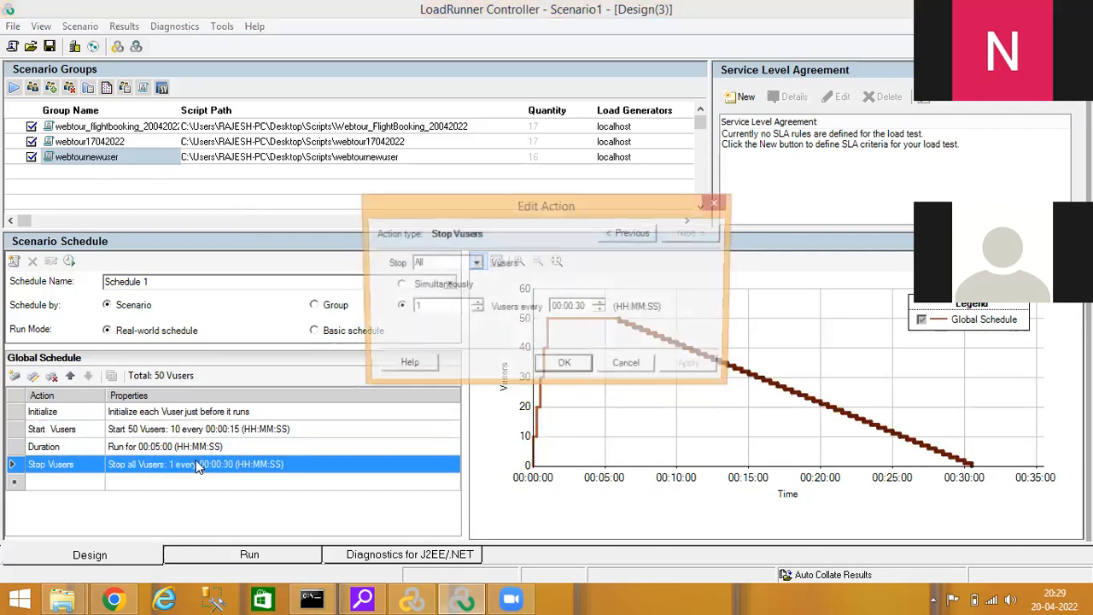
pyautogui.click(429, 307)
pyautogui.write('0')
pyautogui.click(581, 305)
pyautogui.write('15')
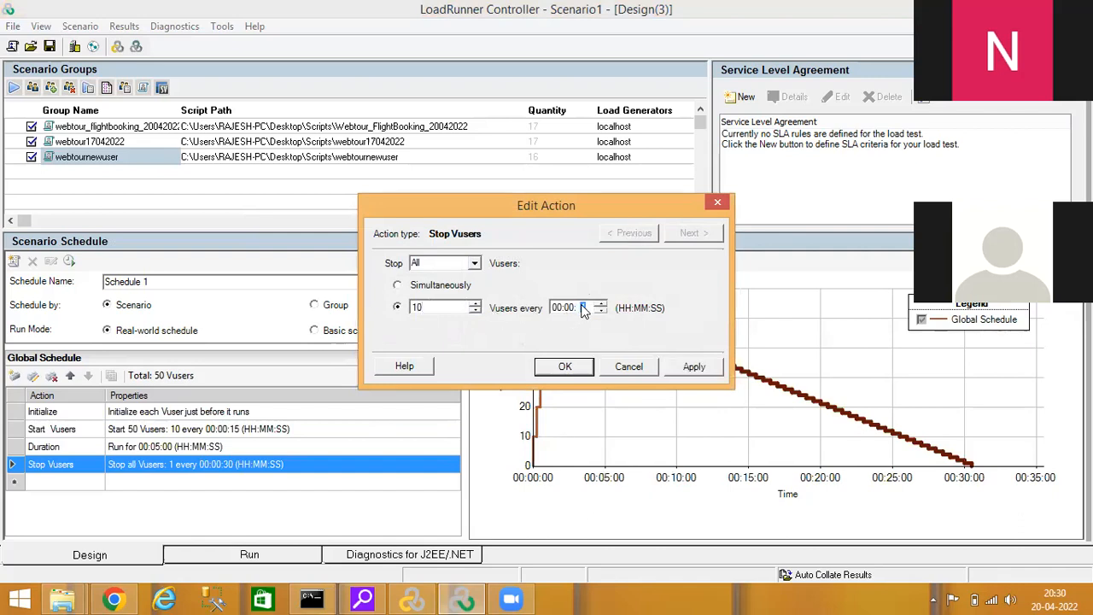
pyautogui.click(566, 367)
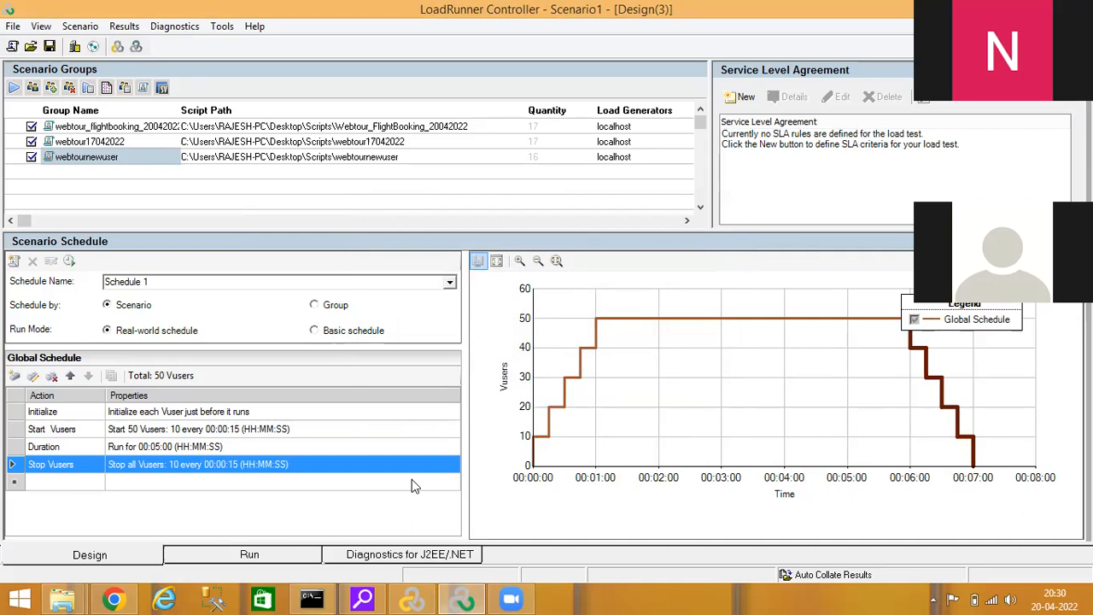
# Search the computer for "performance" to find the Performance Monitor
pyautogui.click(19, 595)
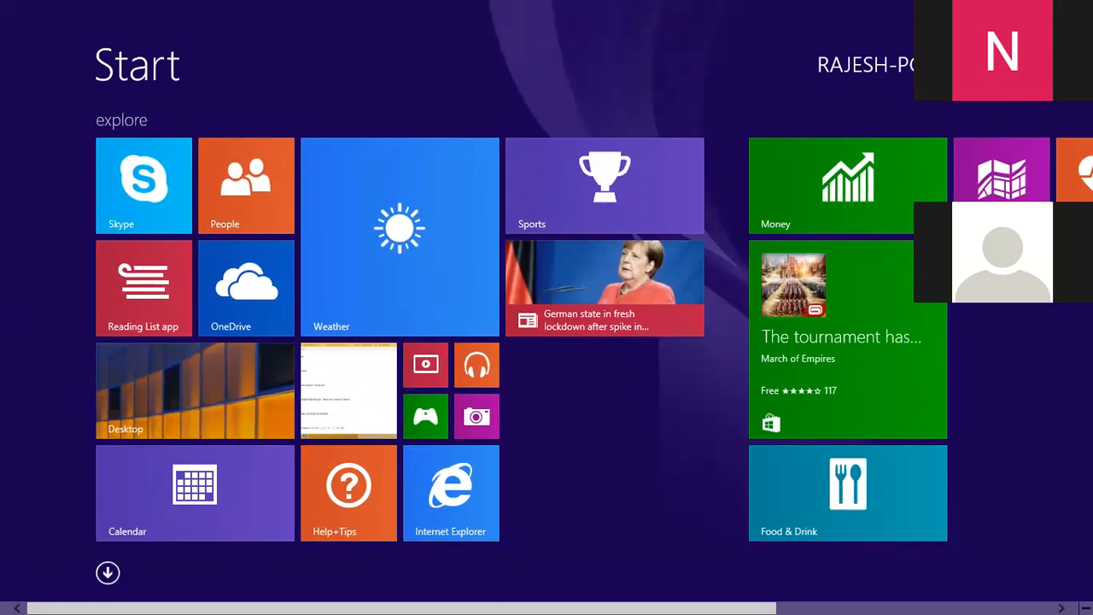
pyautogui.press('super+s')
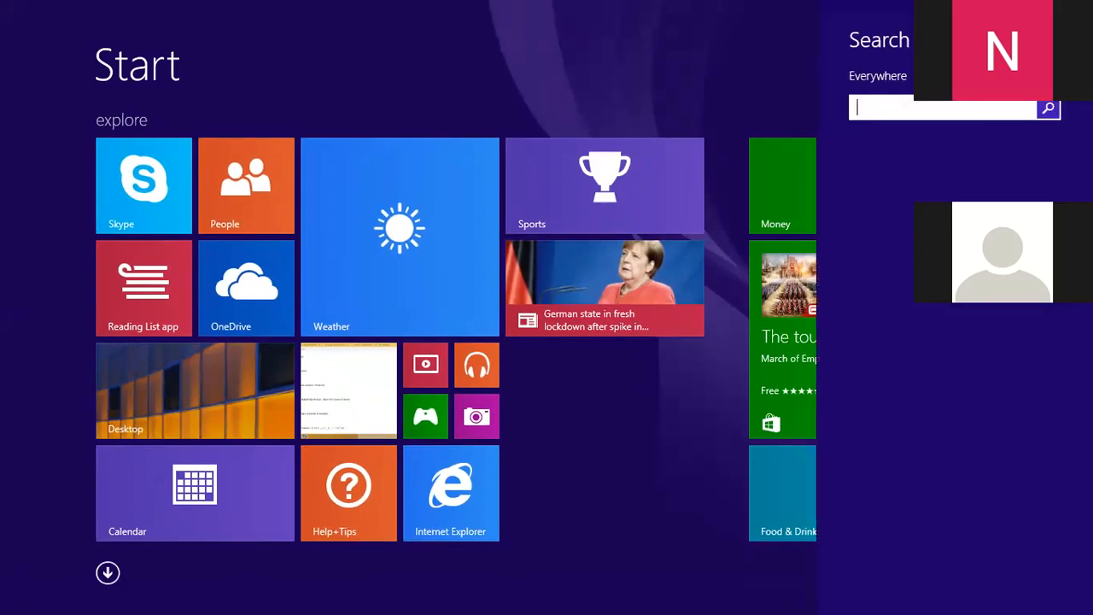
pyautogui.write('perform')
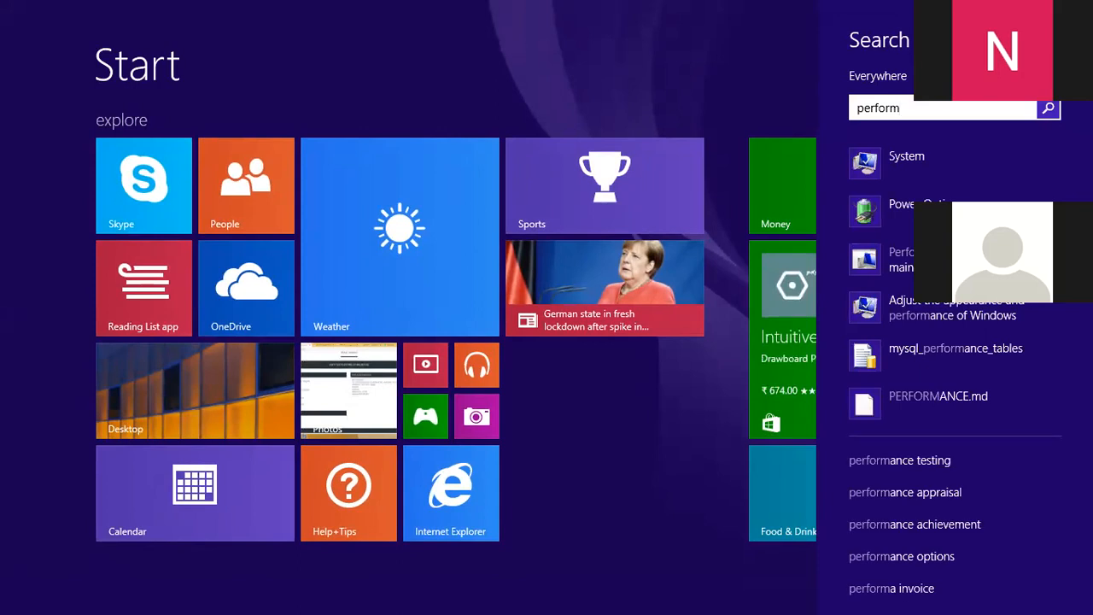
pyautogui.write('ance')
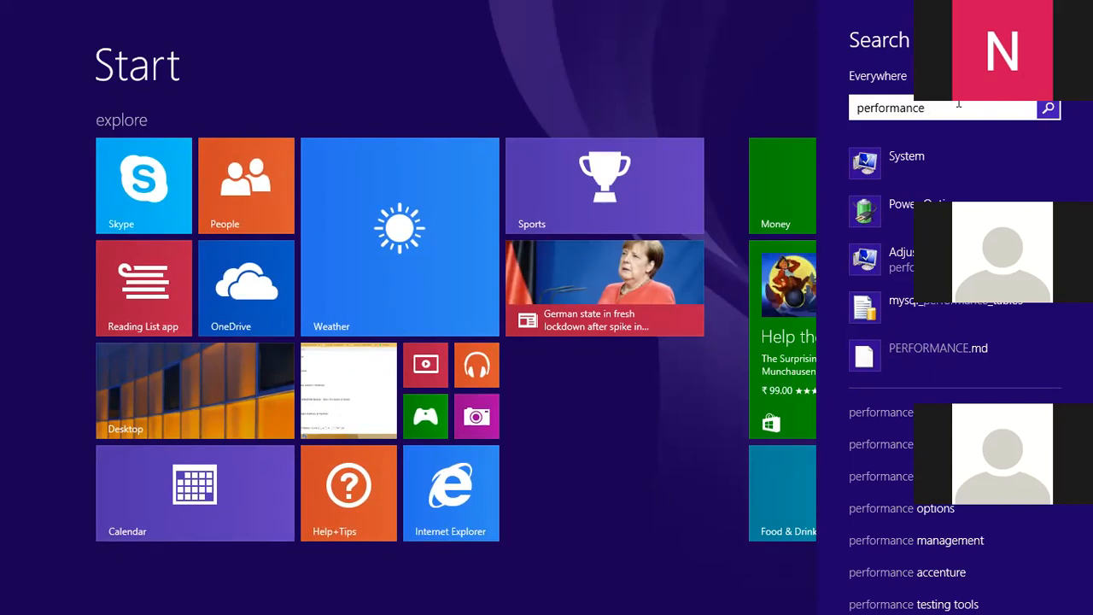
# Clear the search text and search the computer again for "performance m"
pyautogui.press('BackSpace')
pyautogui.press('BackSpace')
pyautogui.press('BackSpace')
pyautogui.press('BackSpace')
pyautogui.press('BackSpace')
pyautogui.press('BackSpace')
pyautogui.press('BackSpace')
pyautogui.press('BackSpace')
pyautogui.press('BackSpace')
pyautogui.press('BackSpace')
pyautogui.press('BackSpace')
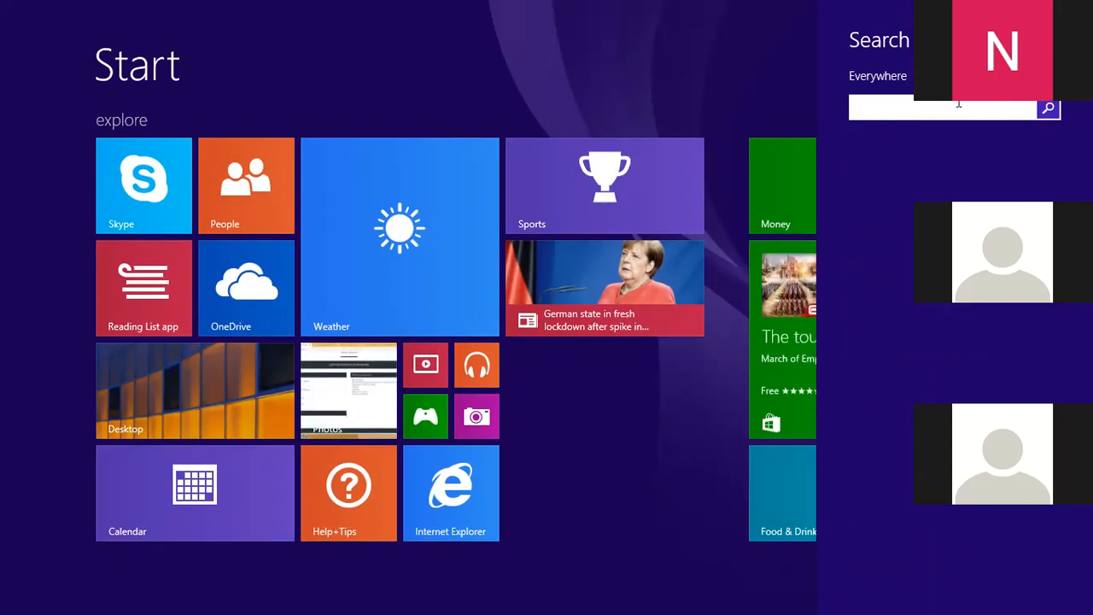
pyautogui.write('perf')
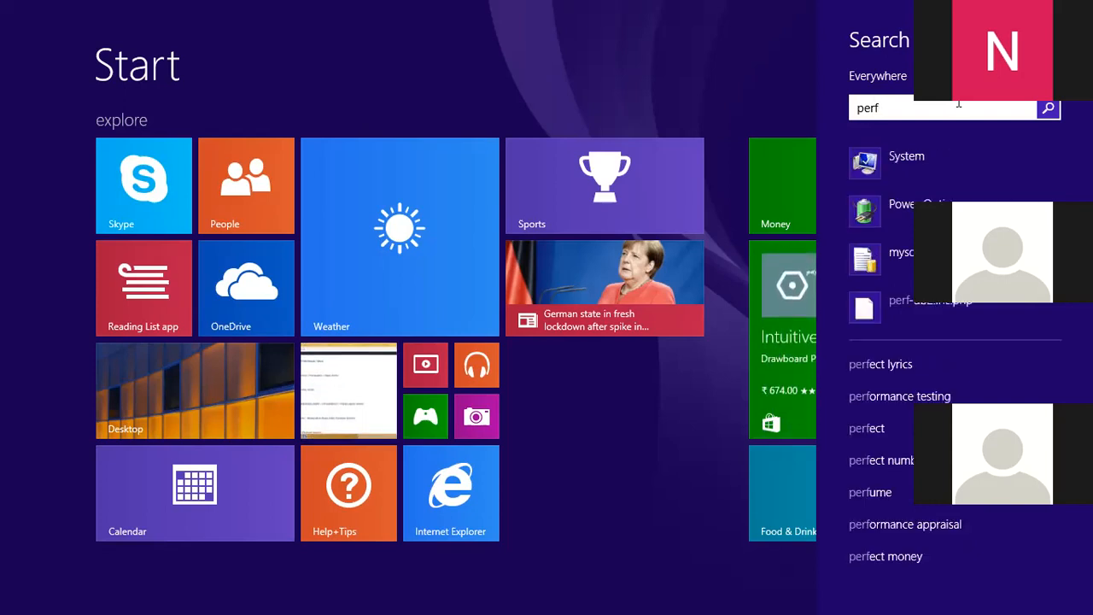
pyautogui.write('or')
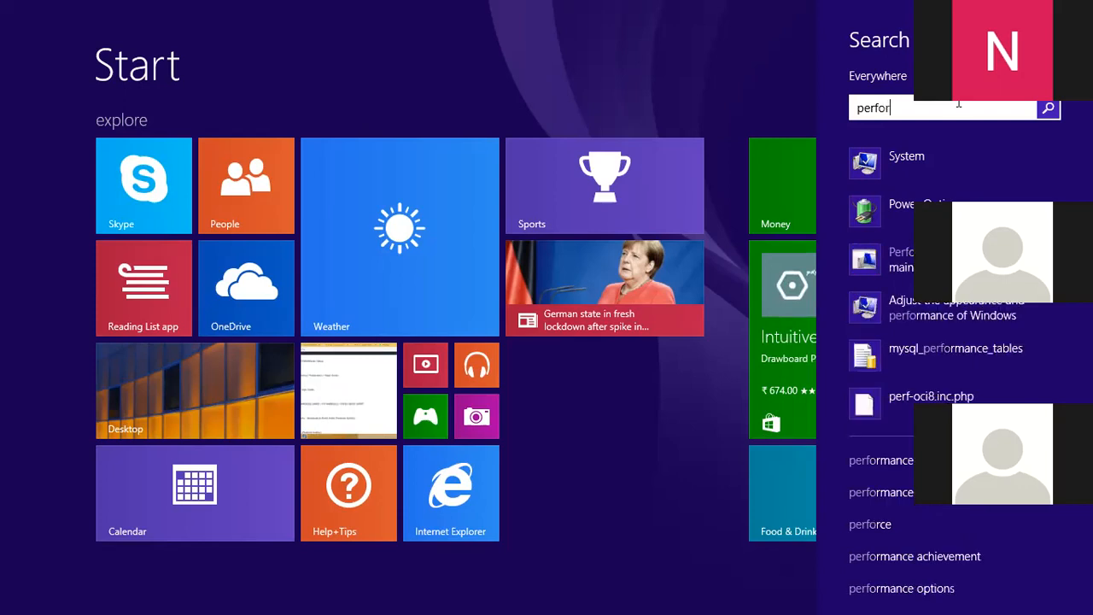
pyautogui.write('mance')
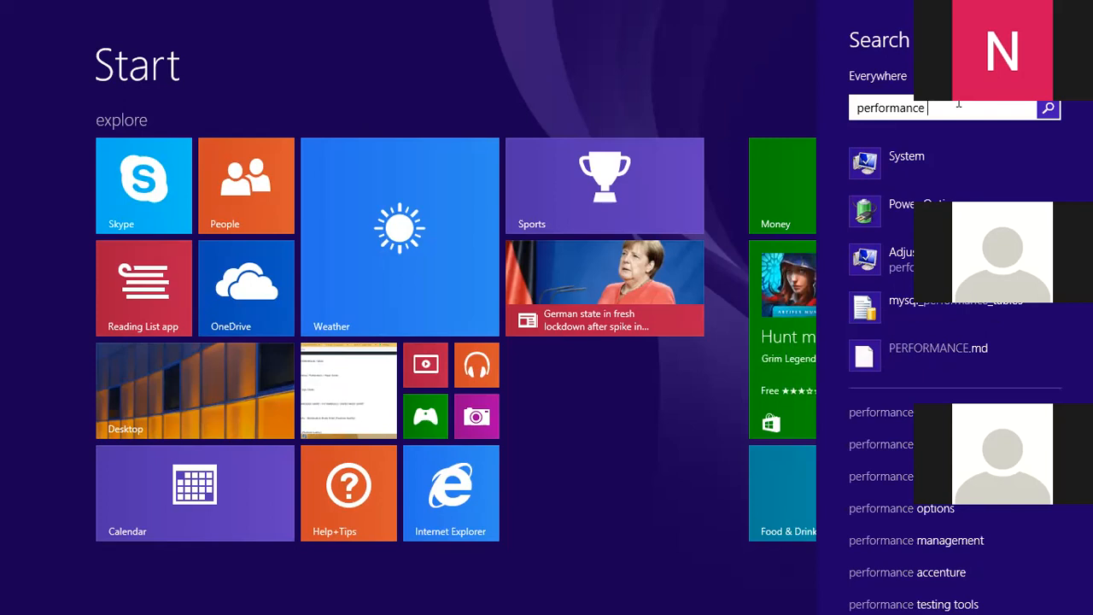
pyautogui.write('m')
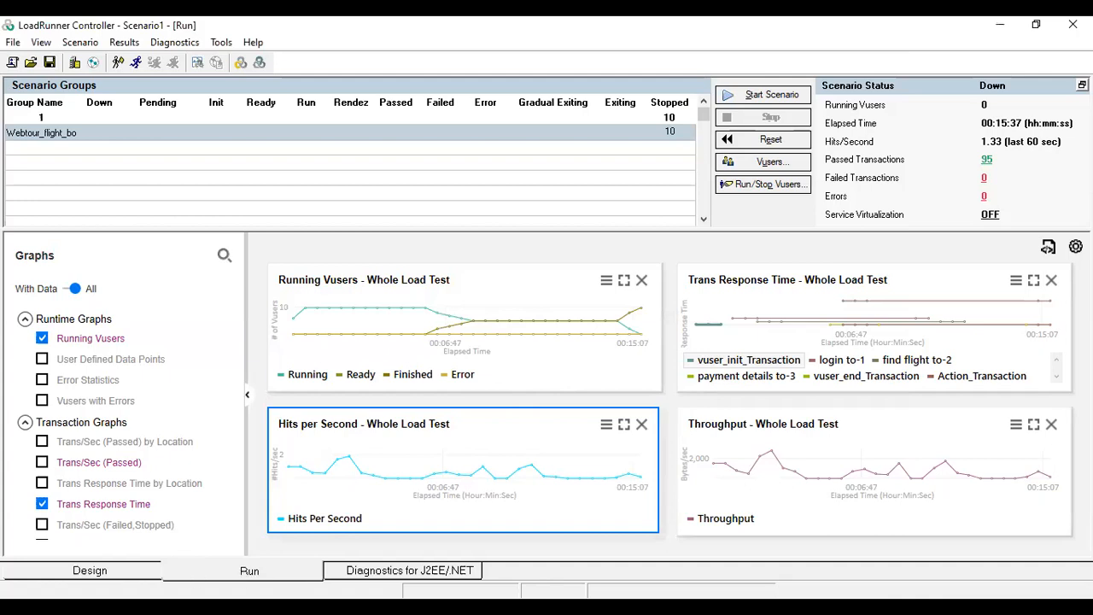
# Show the design view of the 10-Vuser flight booking scenario and minimize the Controller window
pyautogui.click(118, 578)
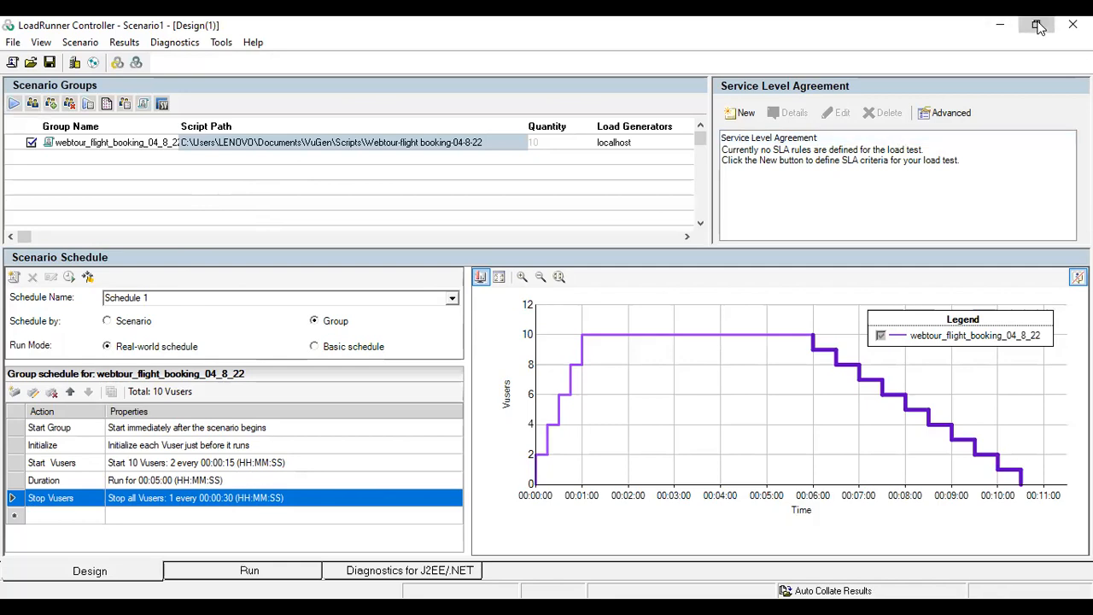
pyautogui.click(1038, 27)
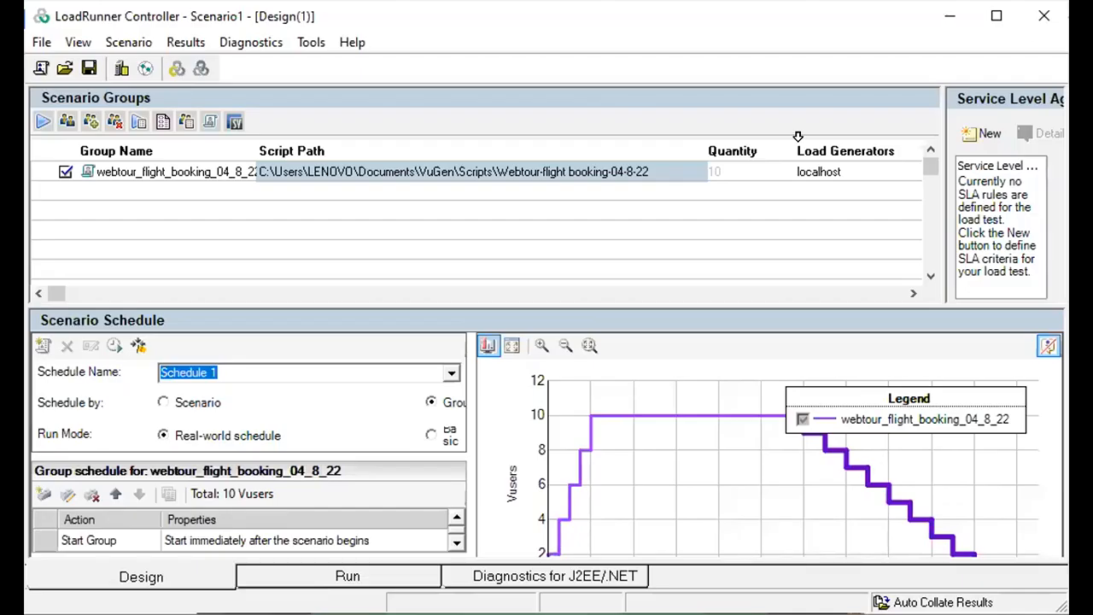
pyautogui.click(993, 18)
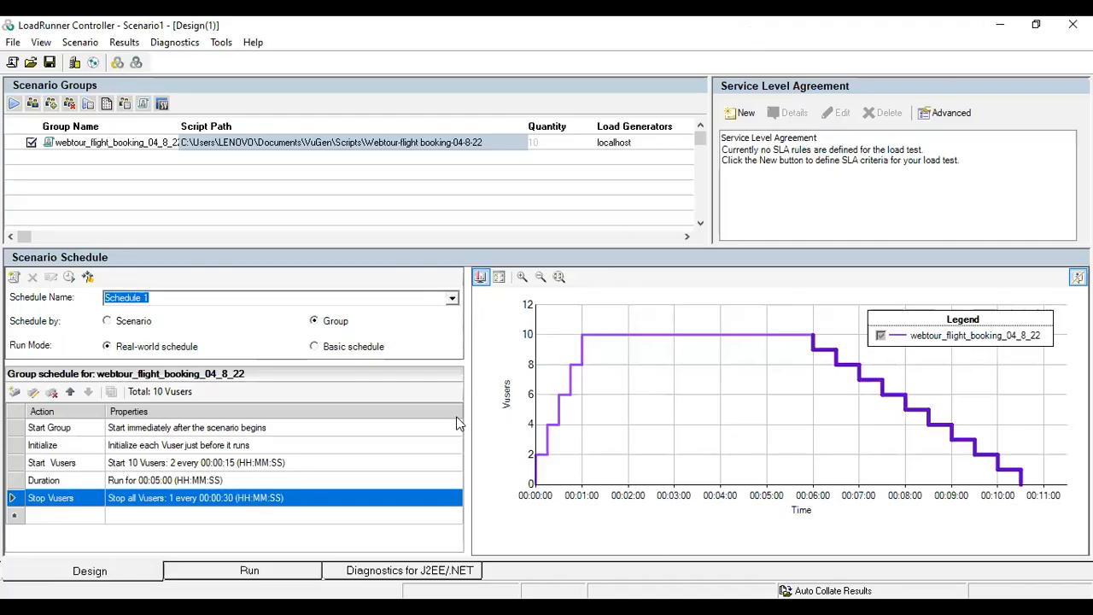
pyautogui.click(1002, 32)
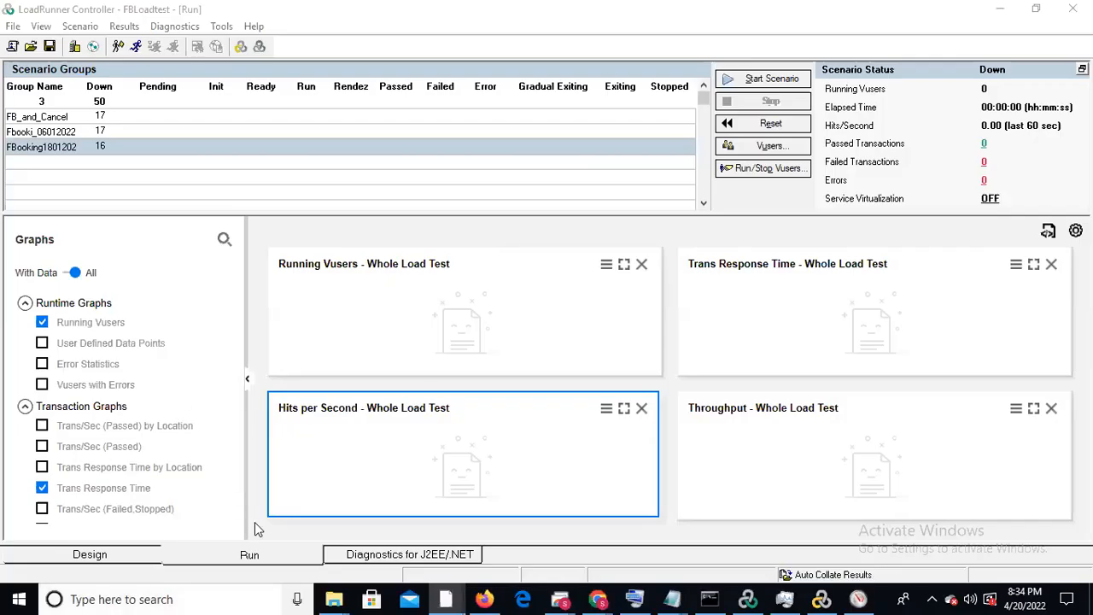
# Open the Performance Monitor in a maximized window and display its live performance graph
pyautogui.click(140, 599)
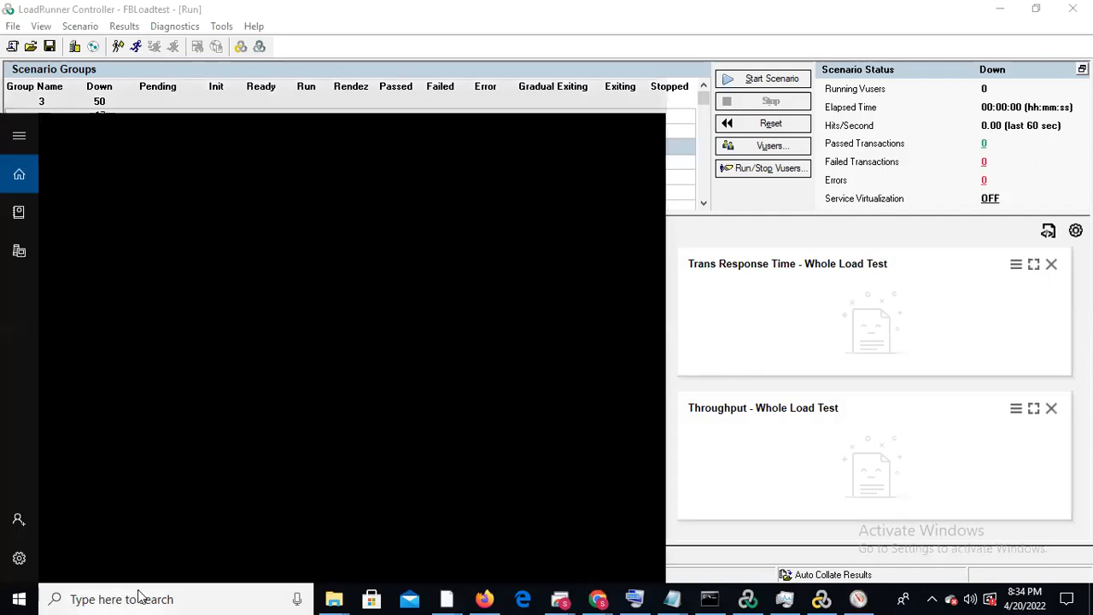
pyautogui.click(858, 599)
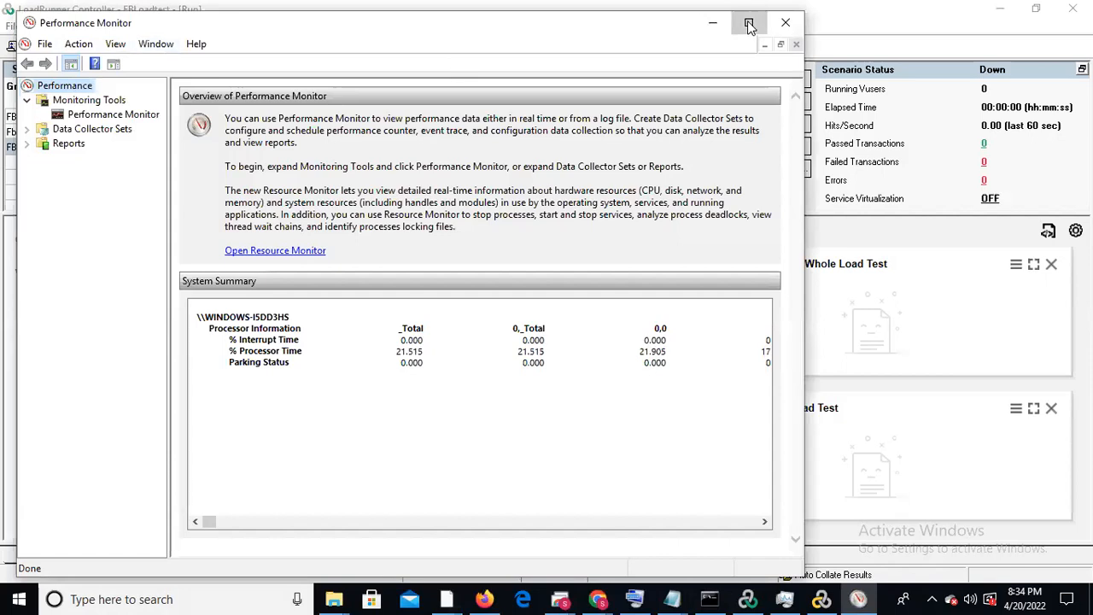
pyautogui.click(749, 22)
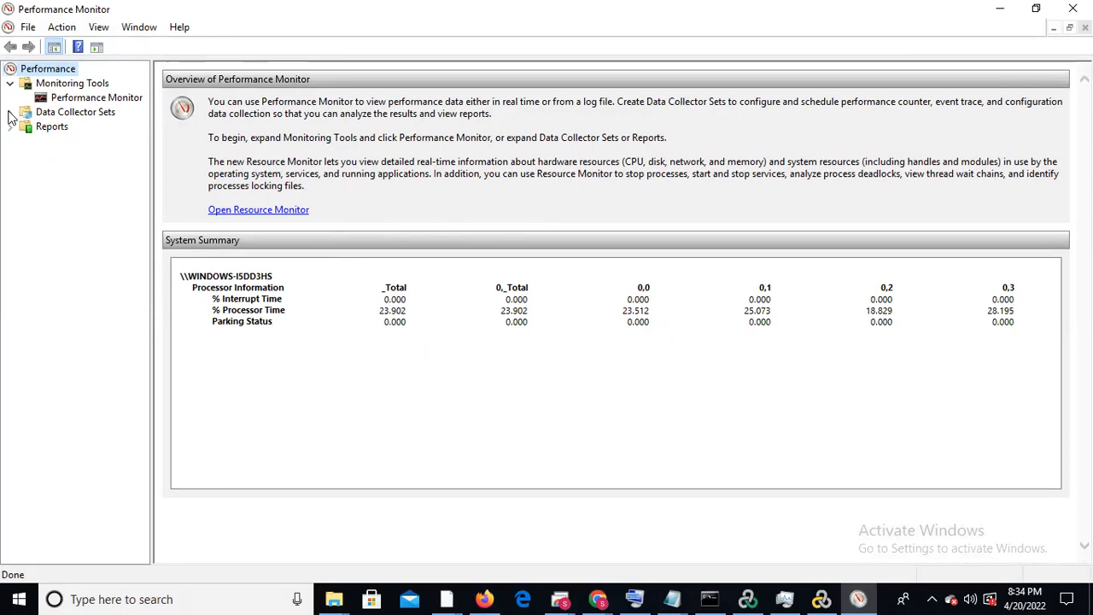
pyautogui.click(84, 99)
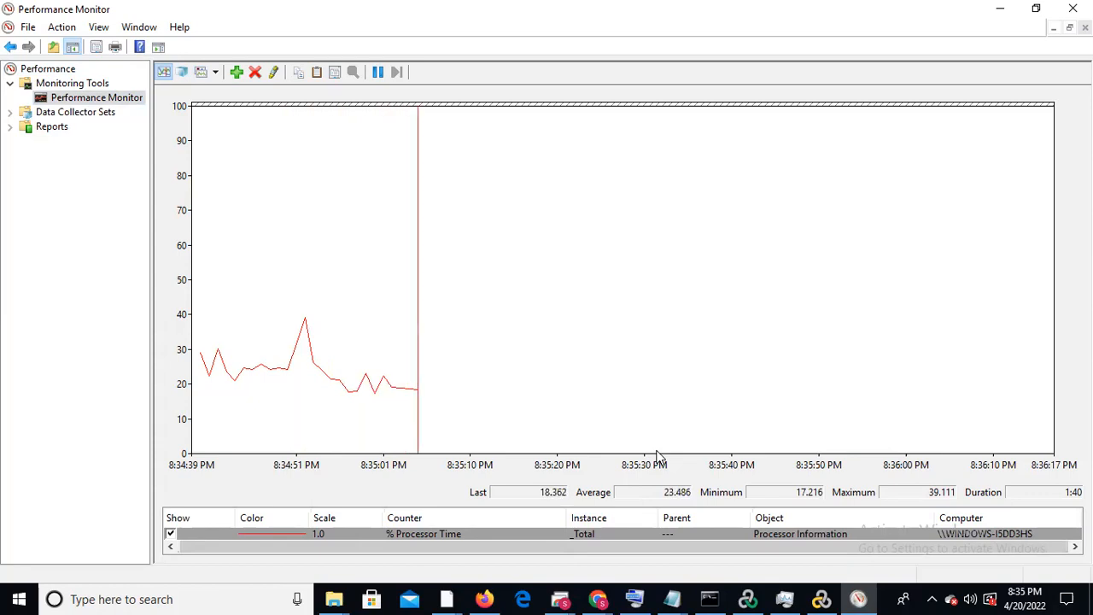
# Start creating a new data collector set under the User Defined data collector sets
pyautogui.click(9, 112)
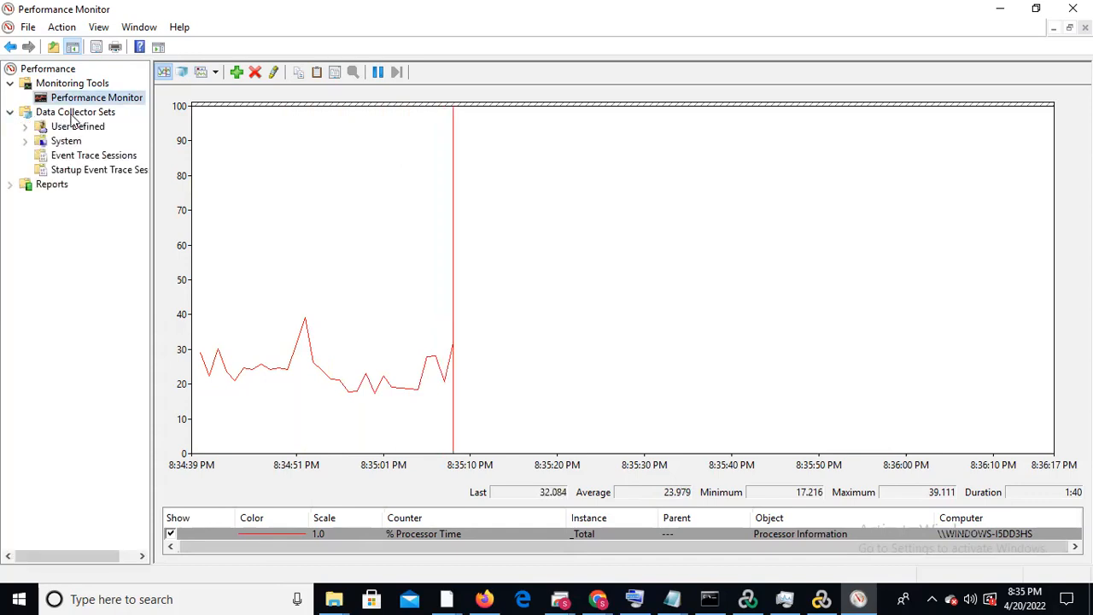
pyautogui.click(73, 116)
pyautogui.rightClick(73, 119)
pyautogui.moveTo(130, 125)
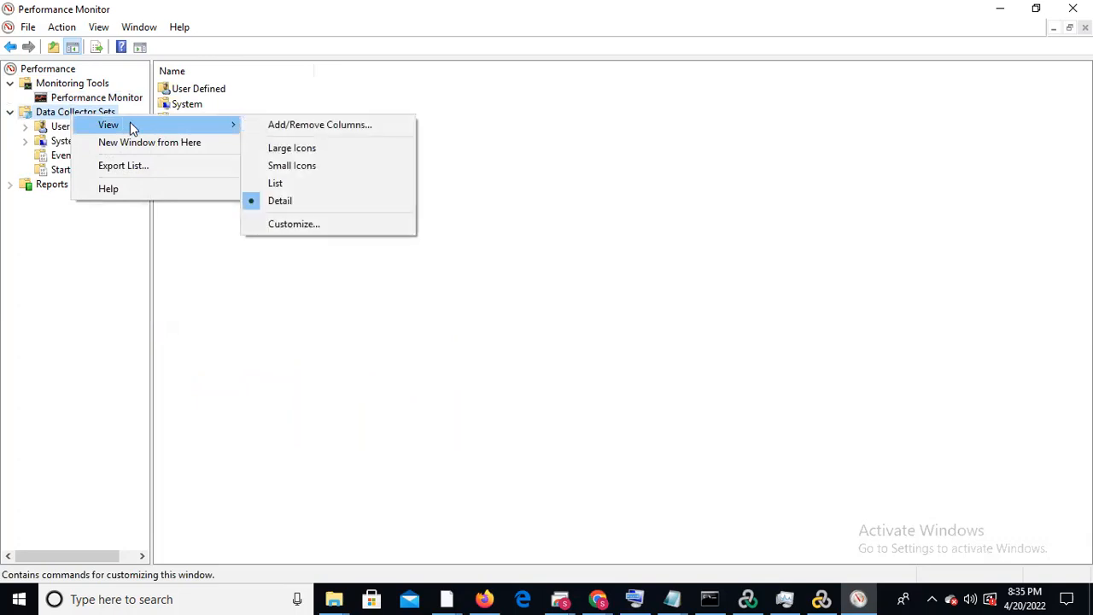
pyautogui.click(60, 128)
pyautogui.rightClick(60, 132)
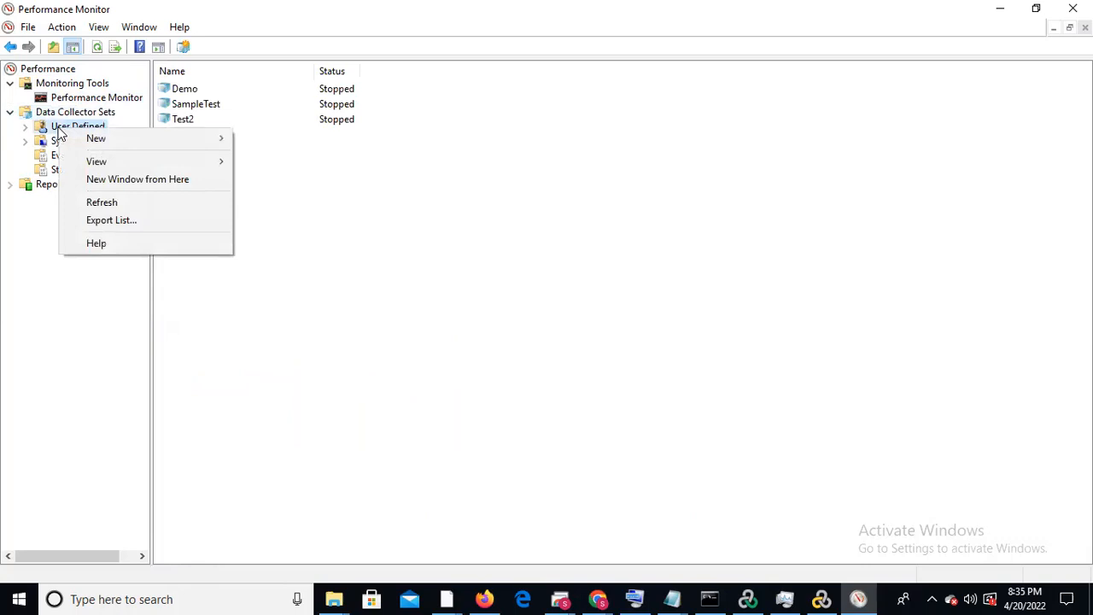
pyautogui.moveTo(99, 142)
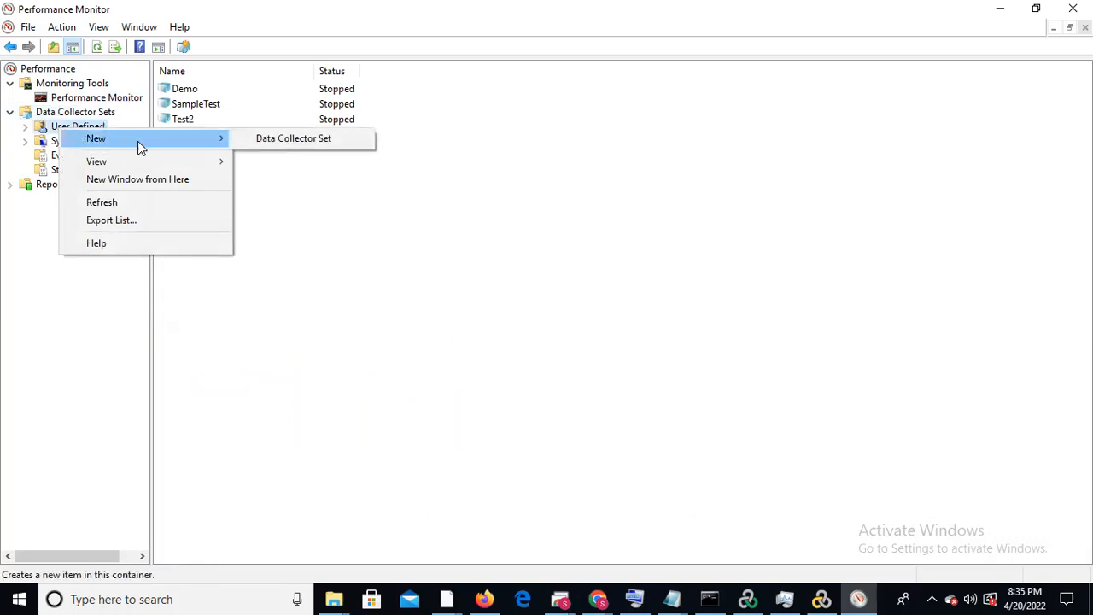
pyautogui.click(298, 144)
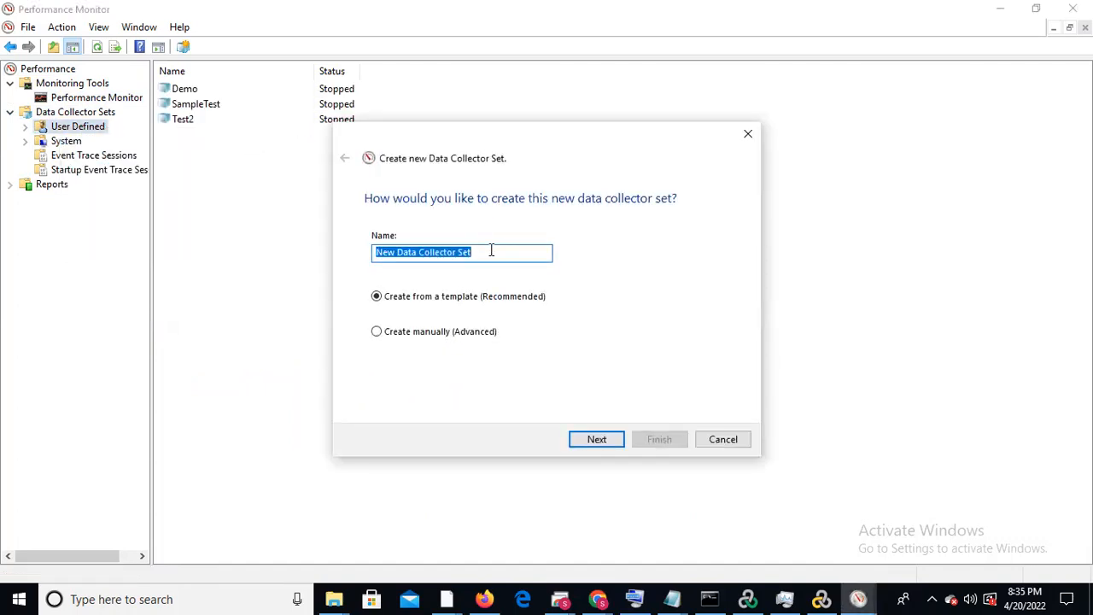
# Name the new data collector set SampleTest and choose to create it manually
pyautogui.press('BackSpace')
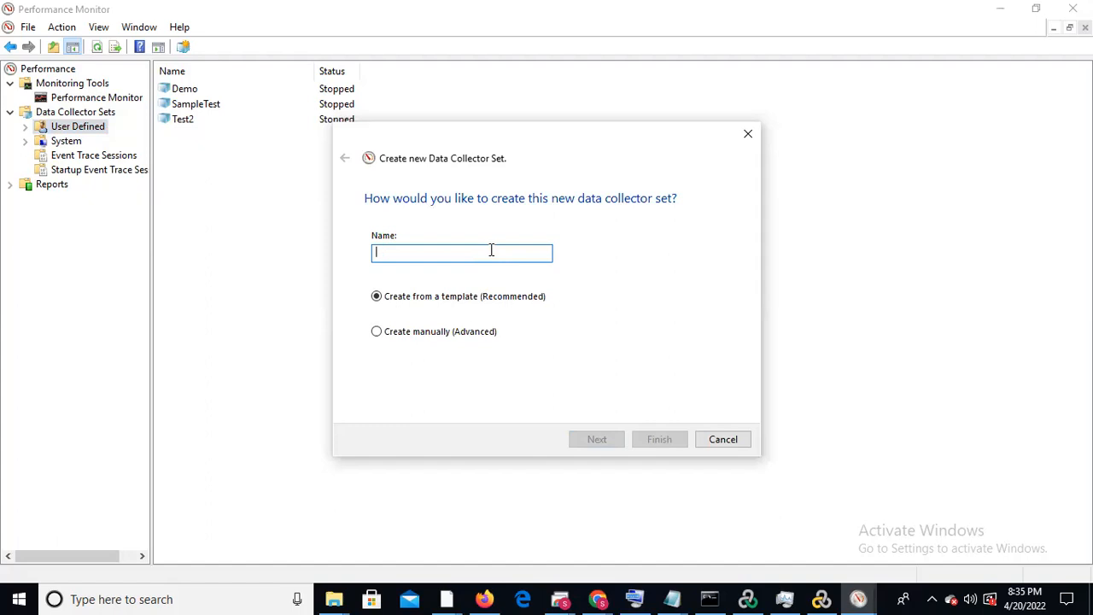
pyautogui.write('Sampl')
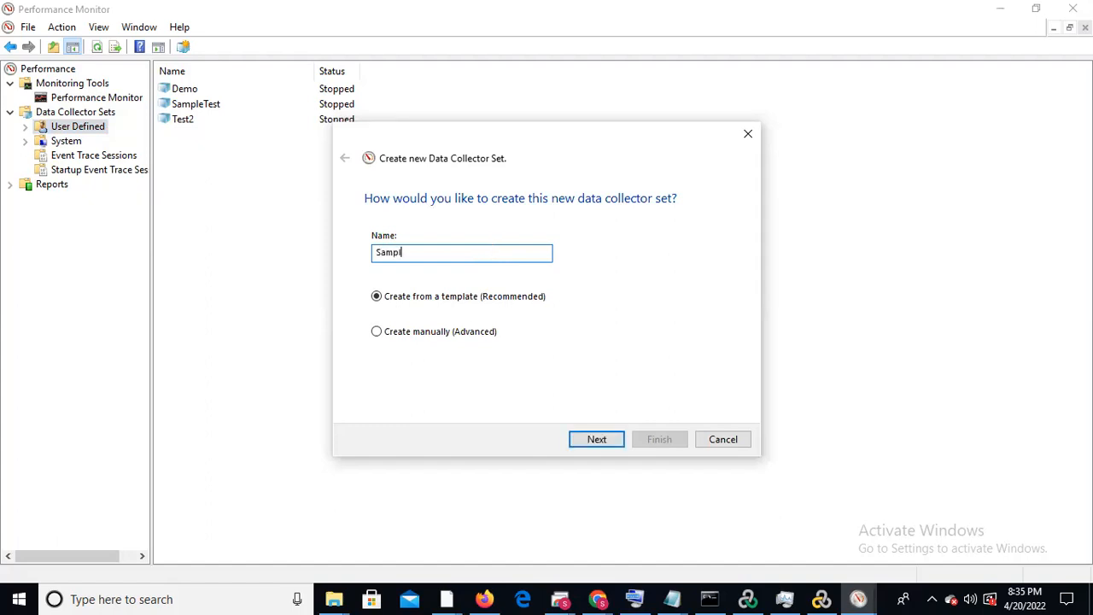
pyautogui.write('eTest')
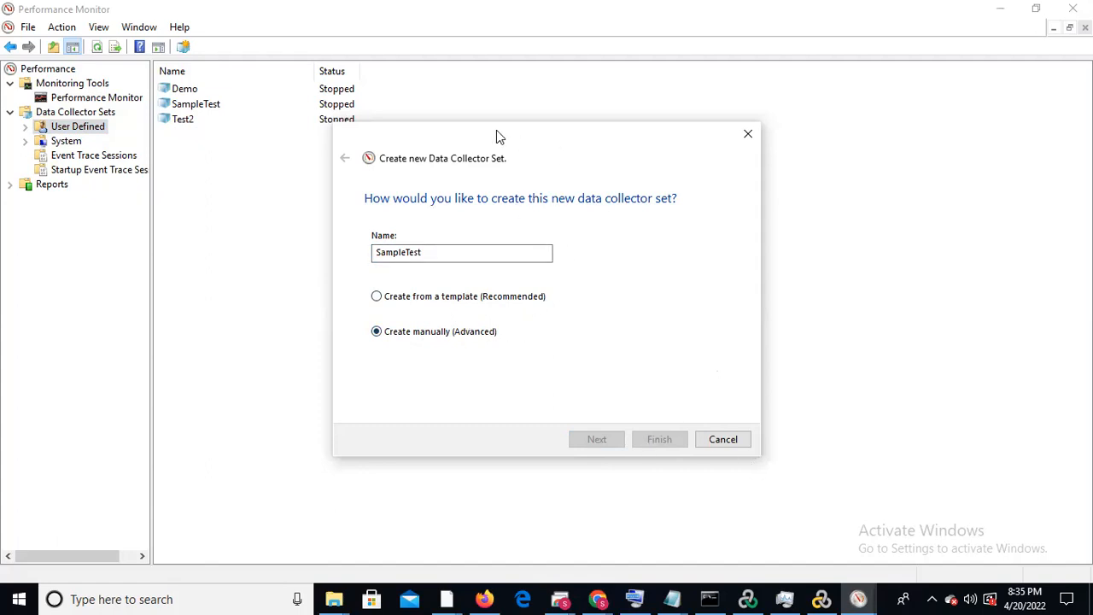
pyautogui.moveTo(498, 137); pyautogui.dragTo(417, 108)
pyautogui.click(371, 224)
pyautogui.click(340, 270)
pyautogui.click(339, 306)
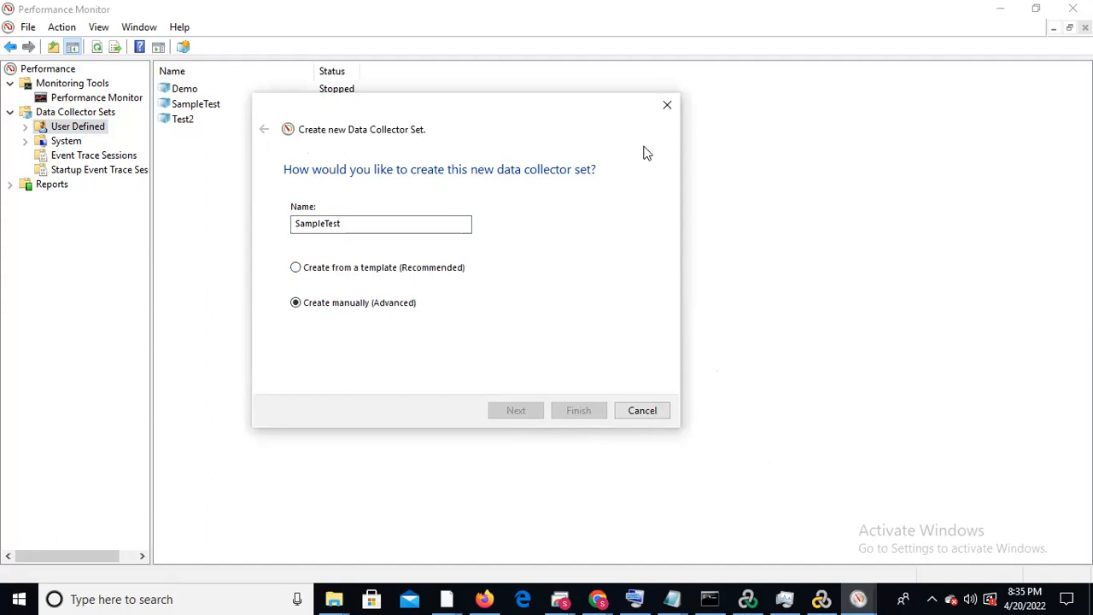
# Change the data collector set's name to SampleTest111 and include performance counter data logs
pyautogui.click(396, 223)
pyautogui.write('111')
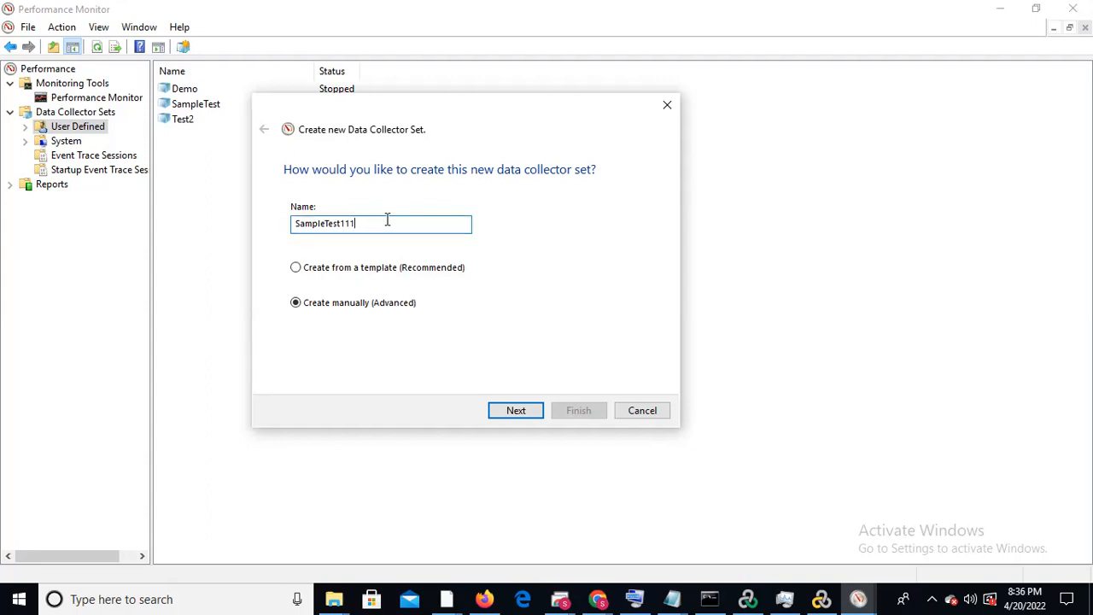
pyautogui.click(516, 411)
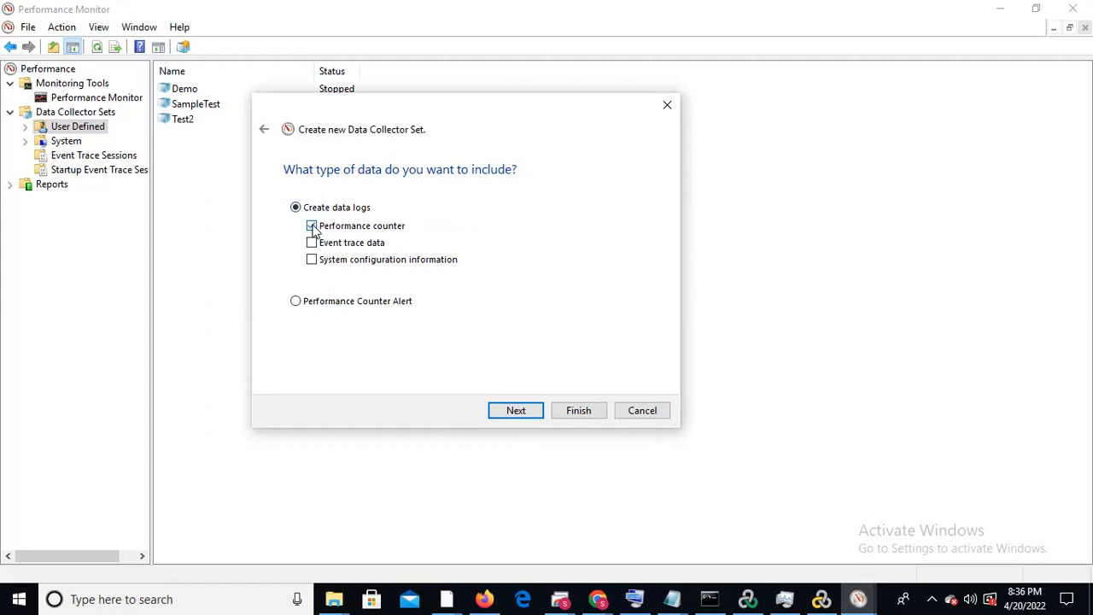
pyautogui.click(510, 413)
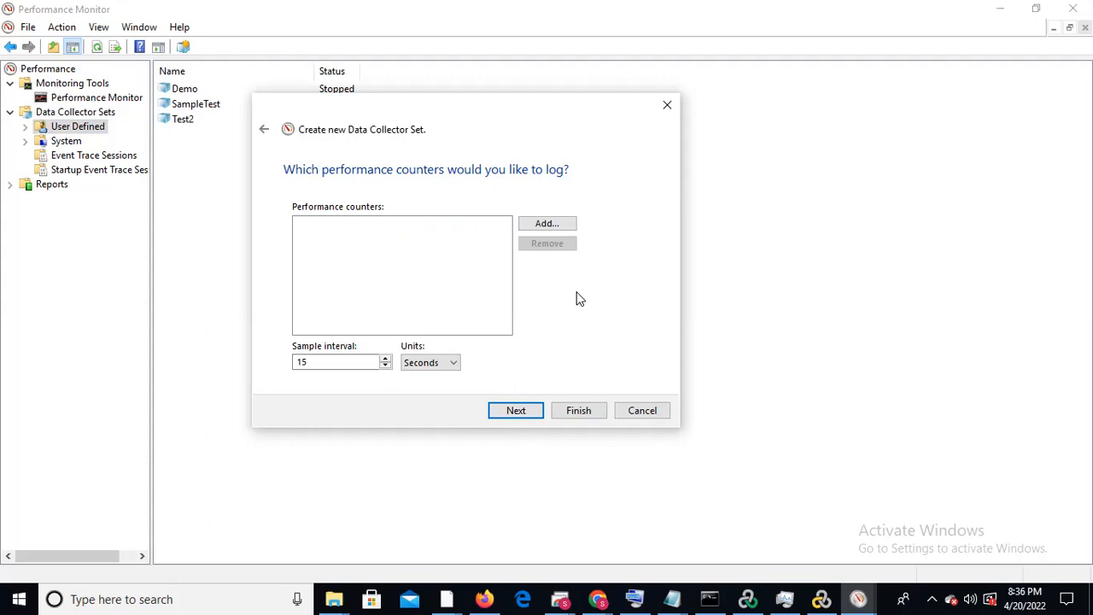
# Add the GPU Process Memory counter Total Committed for the instance pid_2244_luid_0x00000000_0x00010A52_phys_0 to the logged counters
pyautogui.click(559, 229)
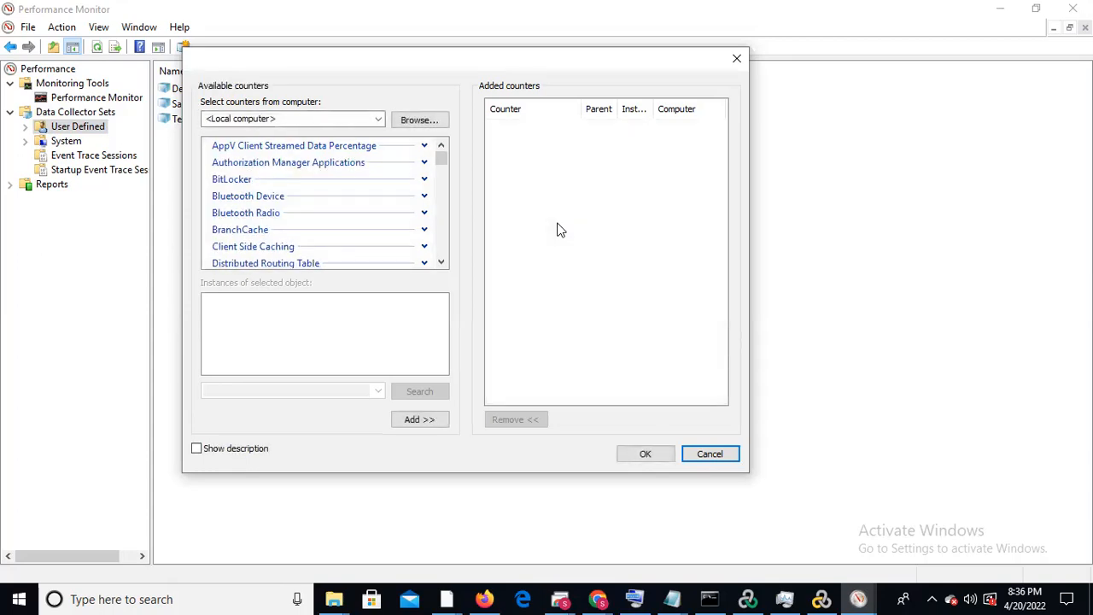
pyautogui.moveTo(441, 162); pyautogui.dragTo(442, 173)
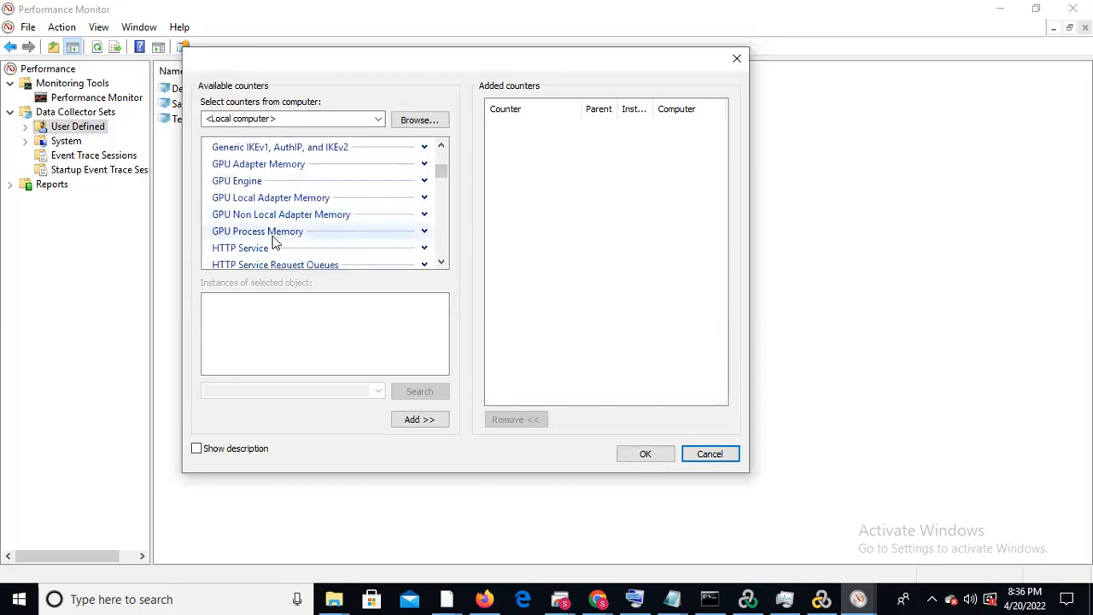
pyautogui.click(424, 231)
pyautogui.click(441, 263)
pyautogui.click(441, 263)
pyautogui.click(442, 263)
pyautogui.click(442, 263)
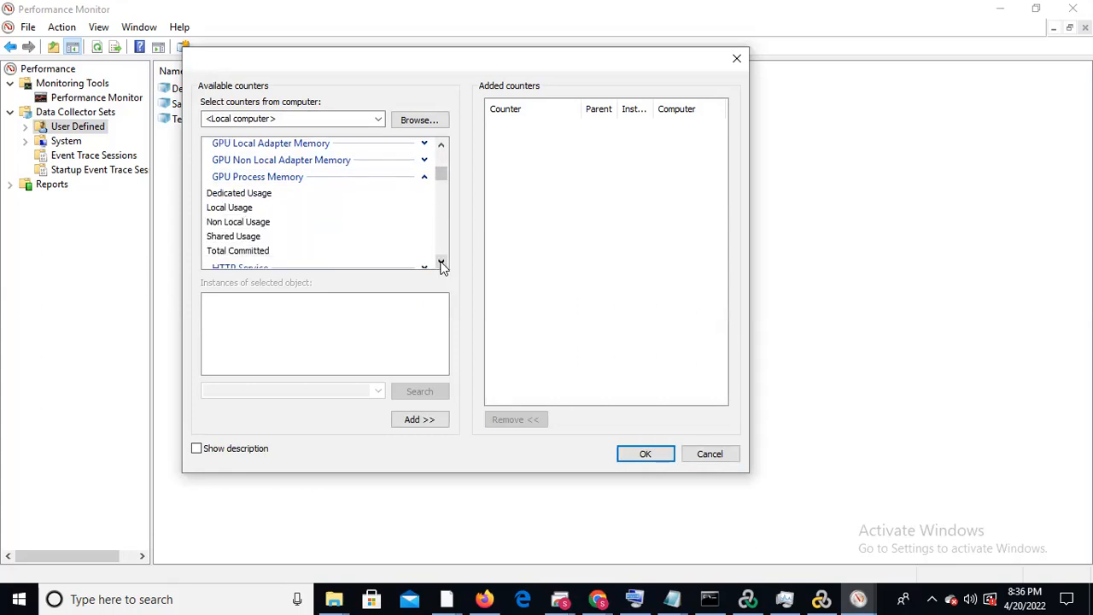
pyautogui.click(247, 253)
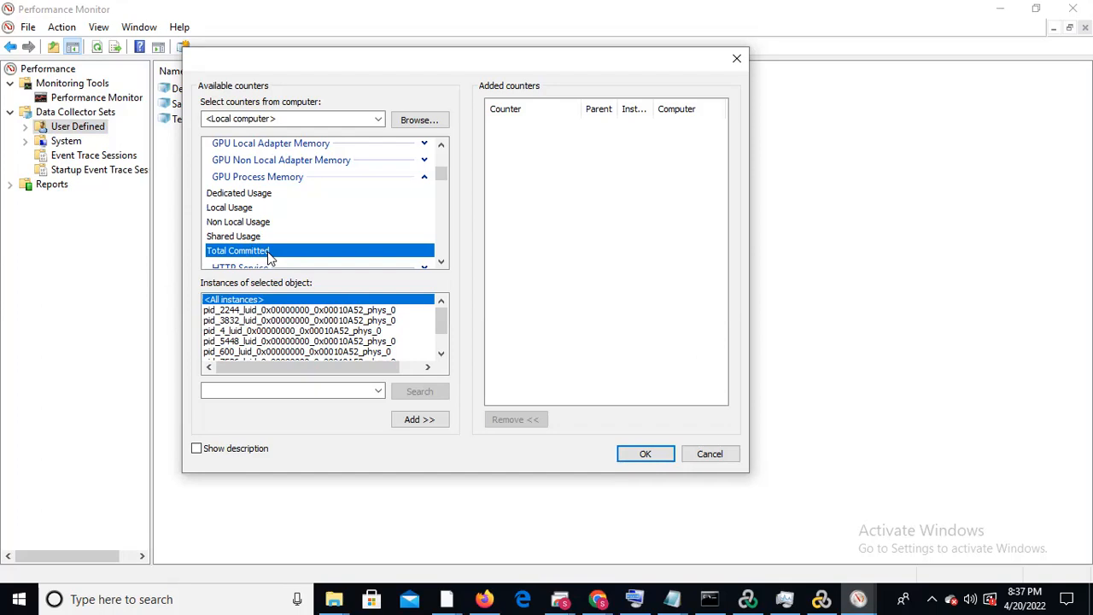
pyautogui.click(272, 311)
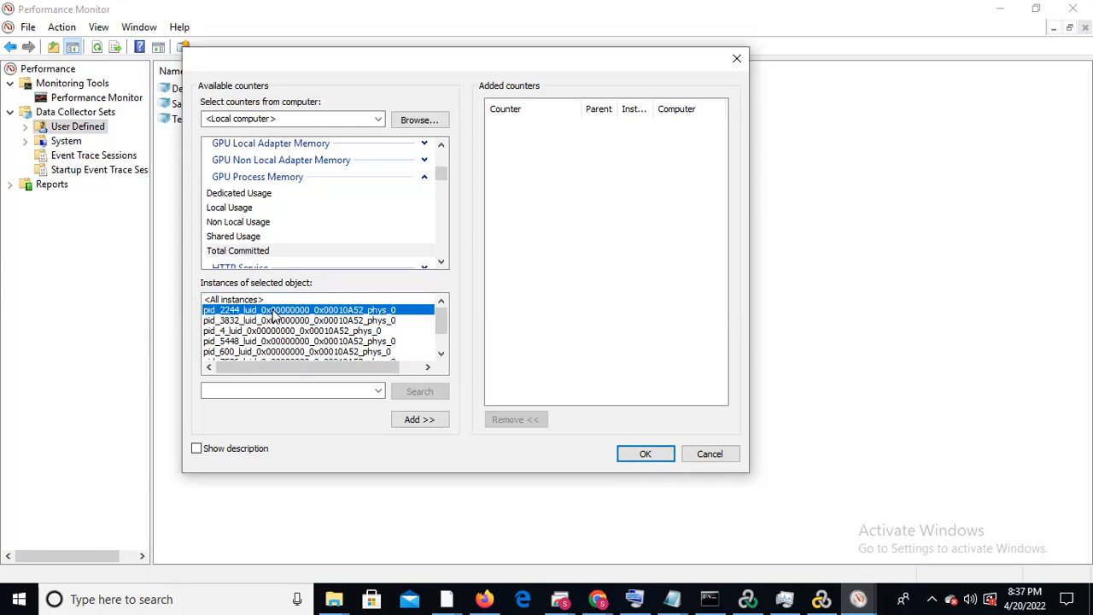
pyautogui.click(408, 422)
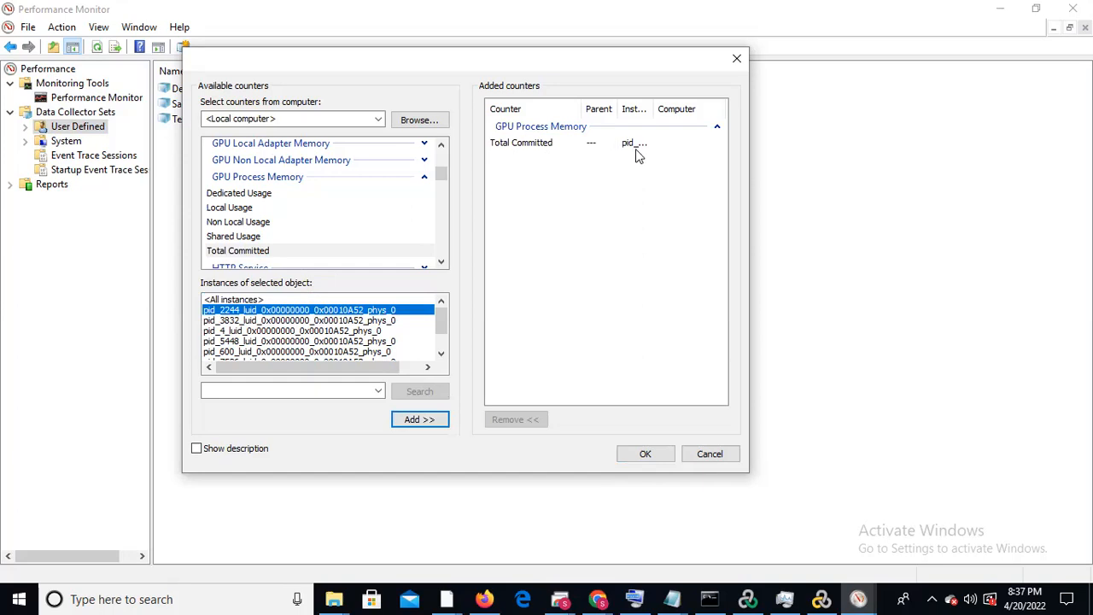
# Add the GPU Process Memory counter Local Usage for the selected pid_2244 instance and collapse that counter group
pyautogui.click(243, 214)
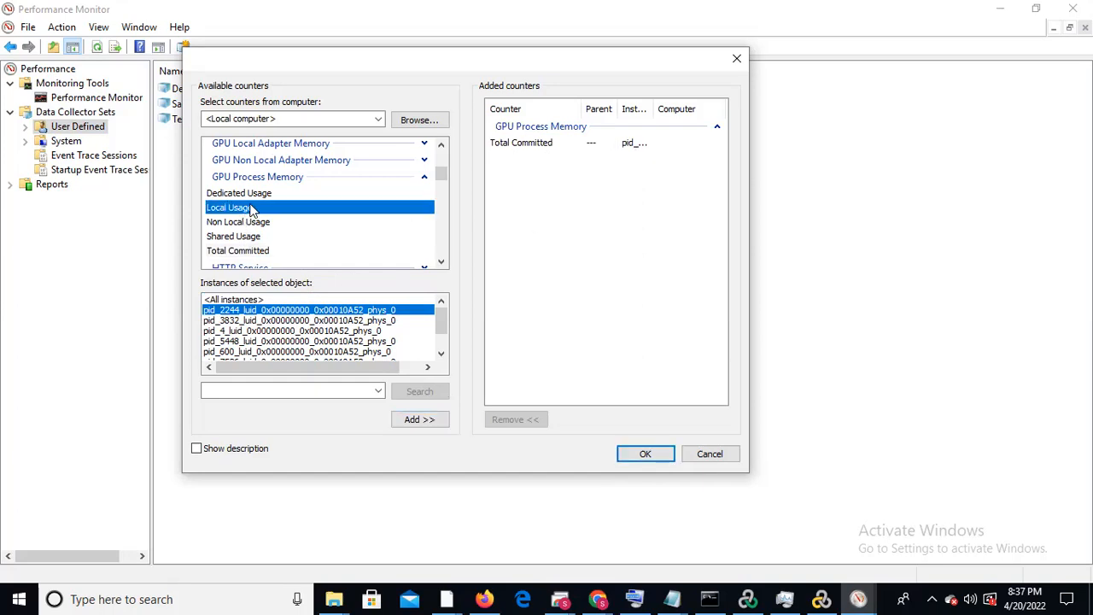
pyautogui.click(415, 425)
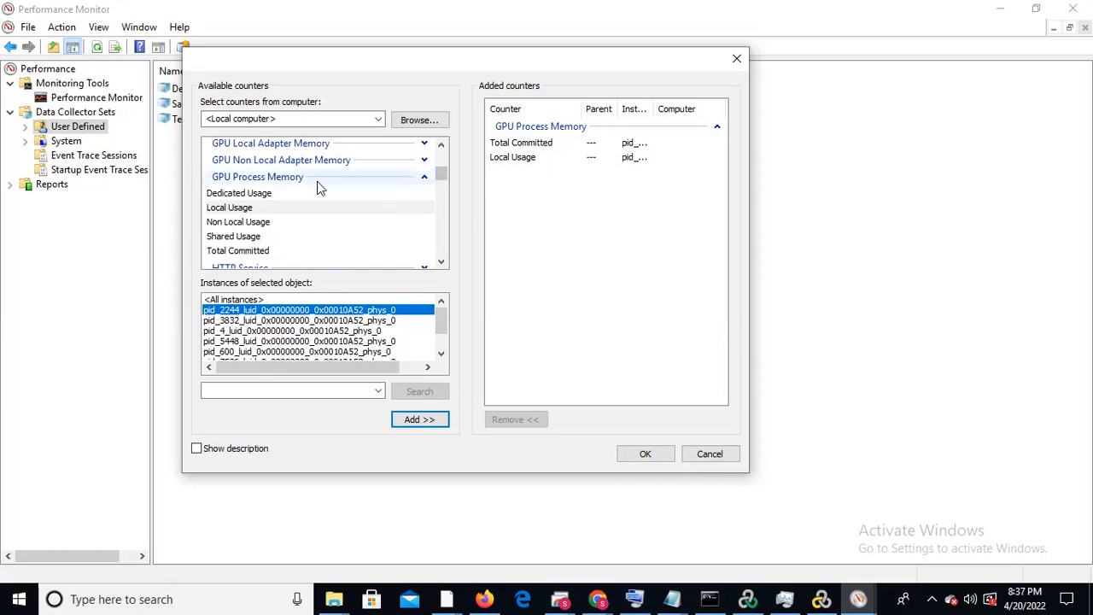
pyautogui.click(424, 180)
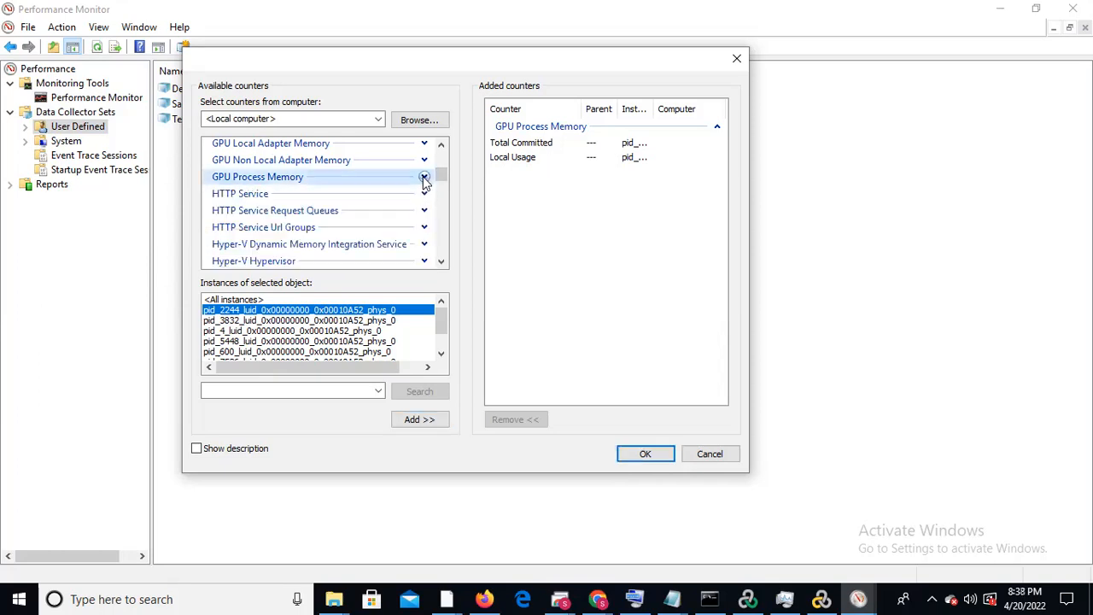
# Add the Processor Information counter % Processor Time for all instances to the logged counters
pyautogui.moveTo(443, 174); pyautogui.dragTo(442, 205)
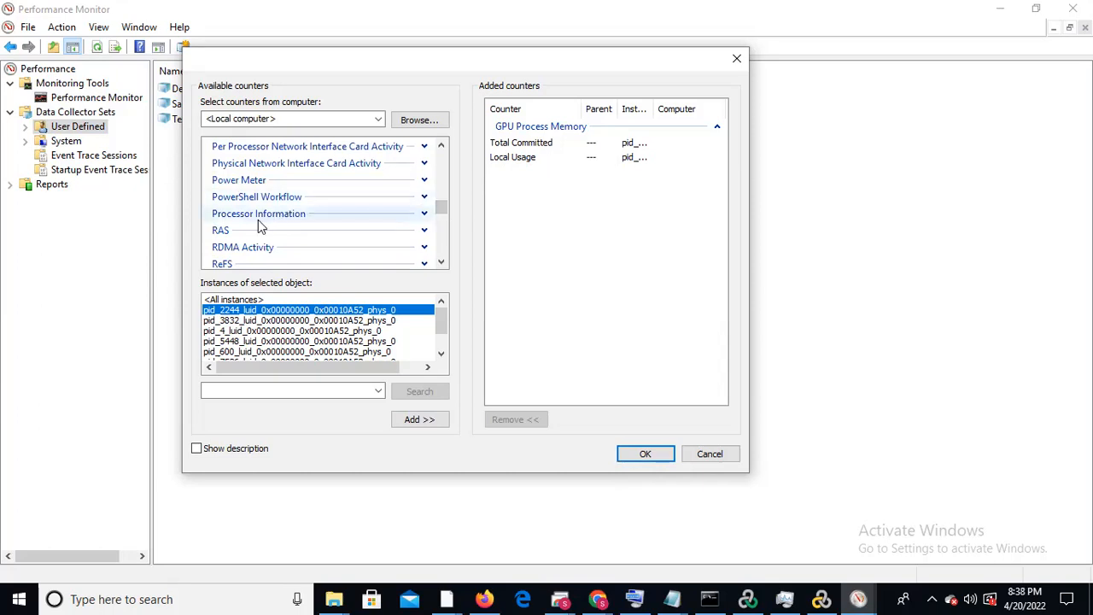
pyautogui.click(425, 214)
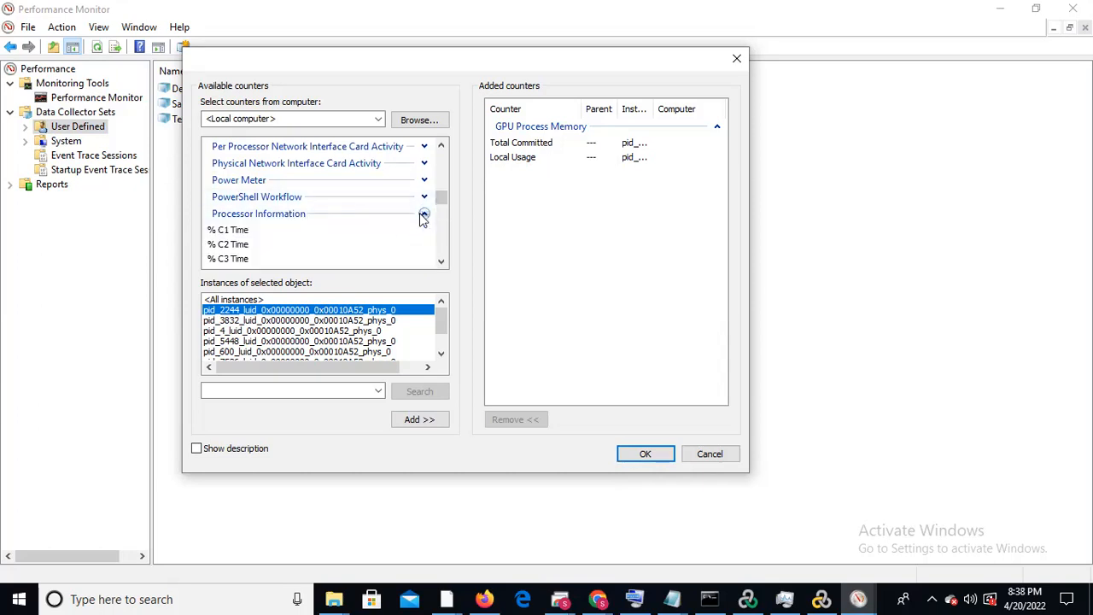
pyautogui.click(440, 261)
pyautogui.click(441, 262)
pyautogui.click(440, 261)
pyautogui.click(441, 261)
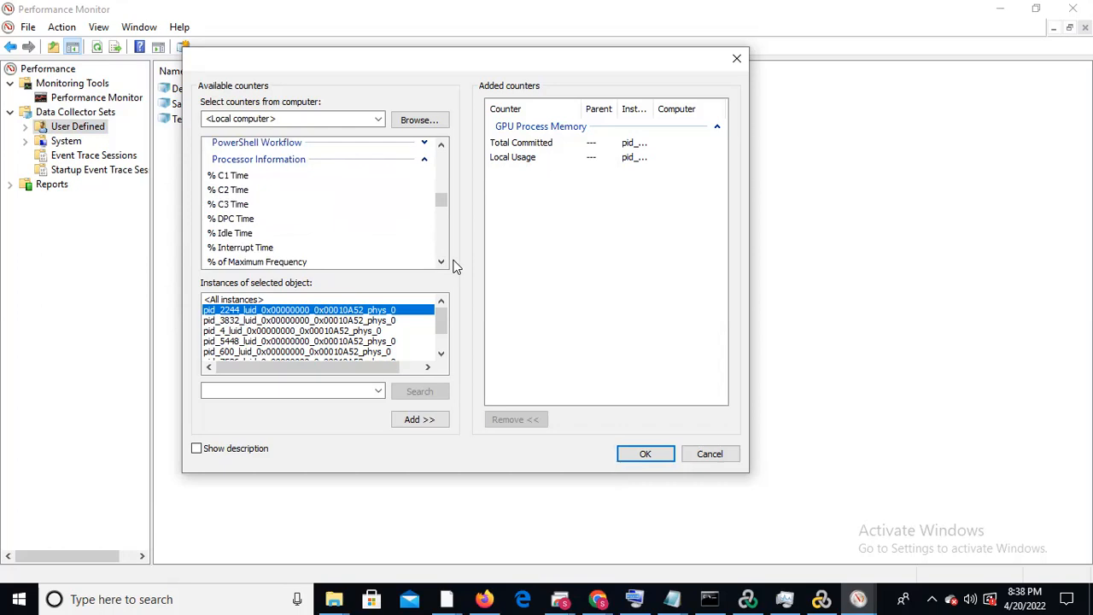
pyautogui.click(440, 262)
pyautogui.click(440, 262)
pyautogui.click(441, 262)
pyautogui.click(440, 262)
pyautogui.click(440, 262)
pyautogui.click(441, 262)
pyautogui.click(441, 262)
pyautogui.click(441, 262)
pyautogui.click(440, 262)
pyautogui.click(242, 228)
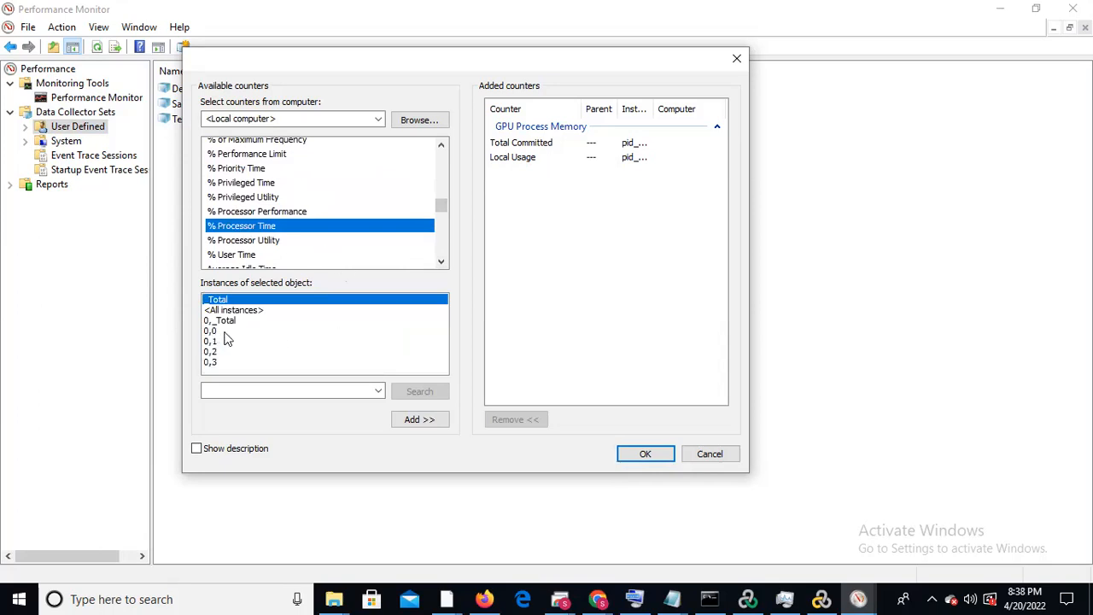
pyautogui.click(246, 312)
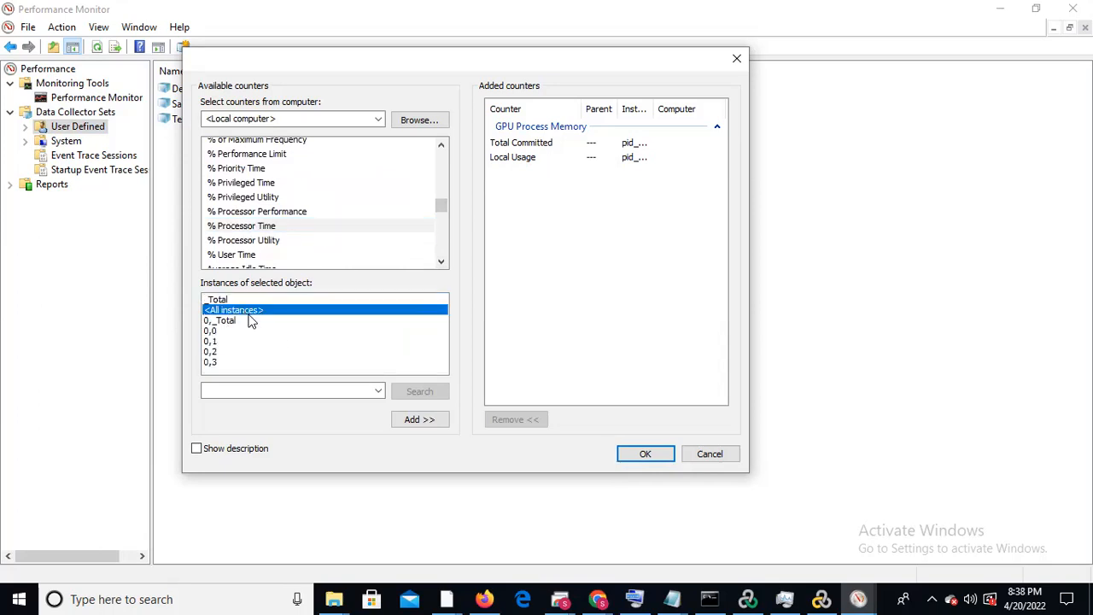
pyautogui.click(402, 422)
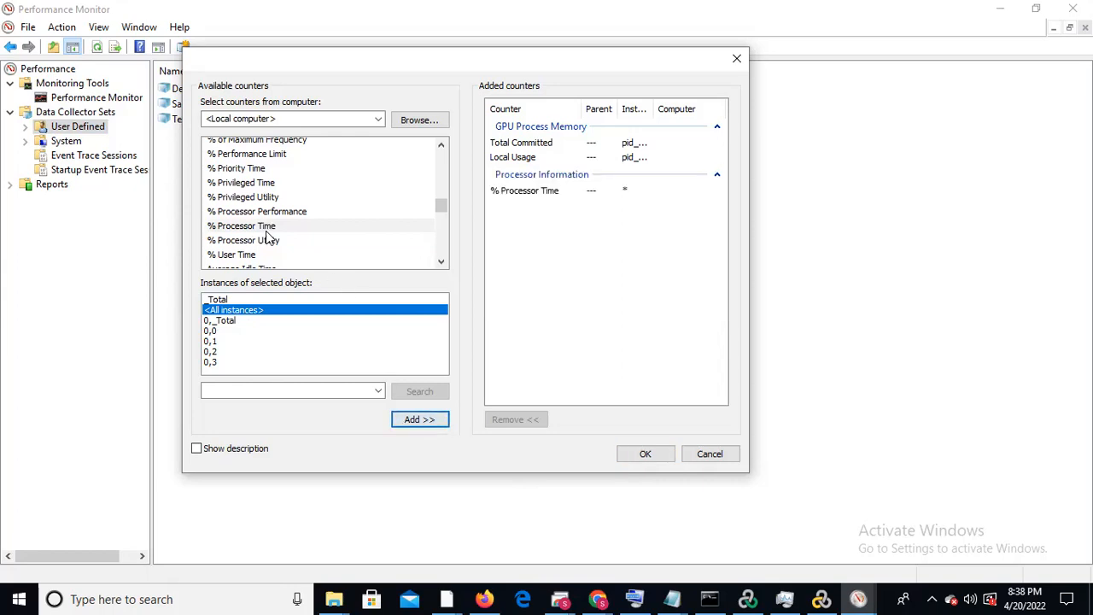
# Add the Processor Information counters % User Time and % Privileged Time for all instances
pyautogui.click(242, 255)
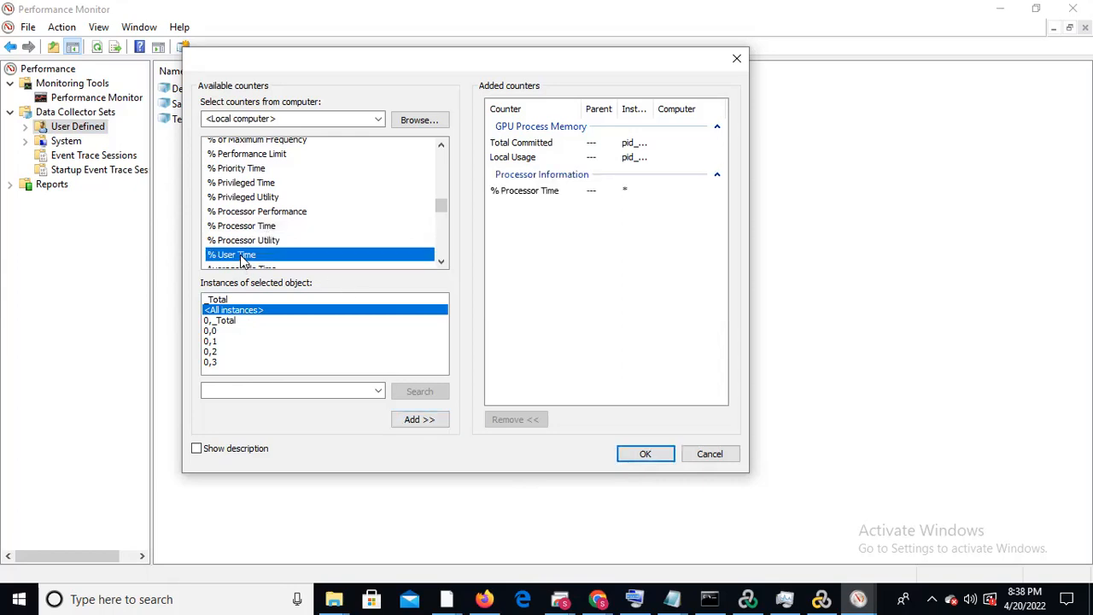
pyautogui.click(412, 422)
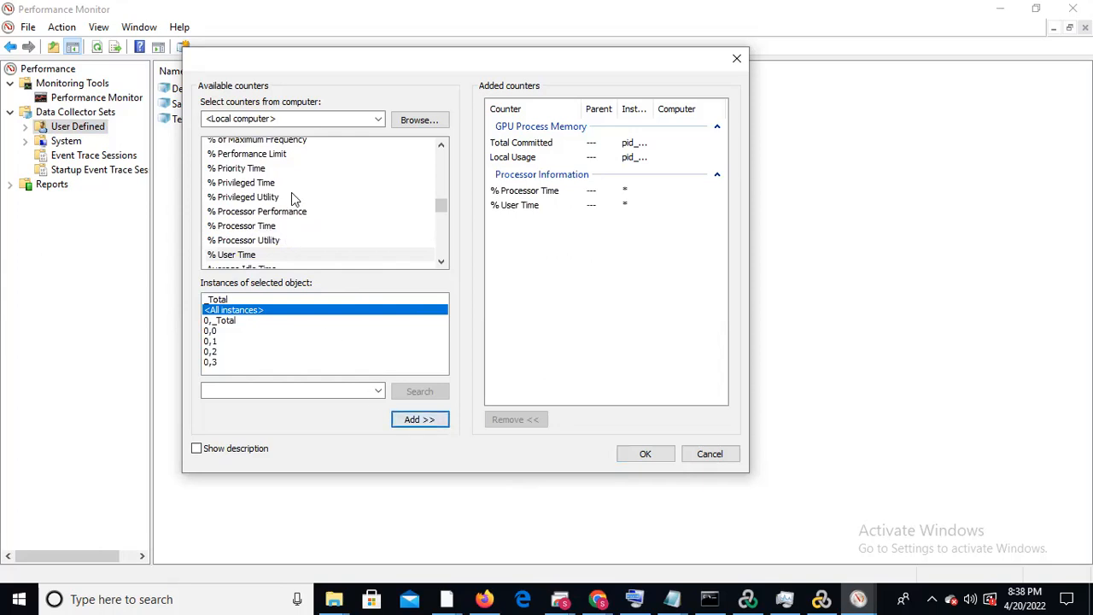
pyautogui.click(254, 184)
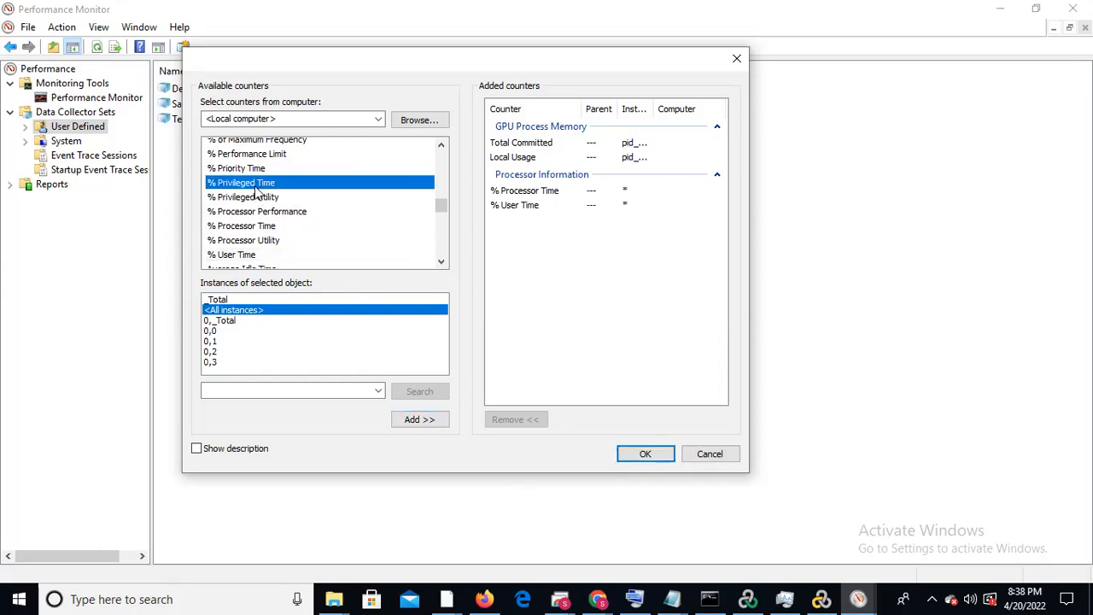
pyautogui.click(425, 423)
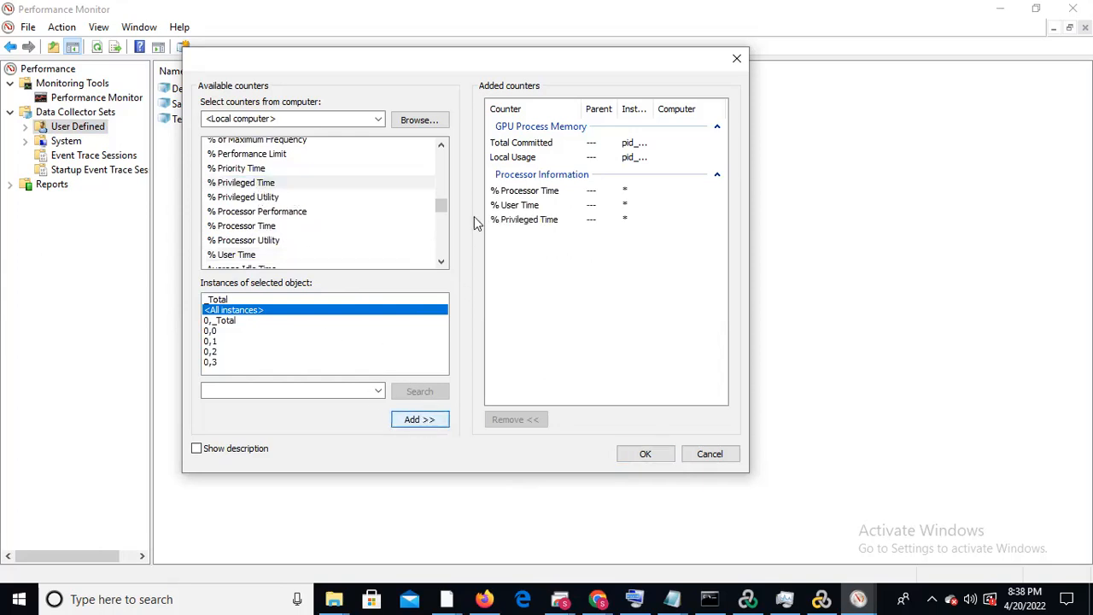
# Add the Processor Information counter % Idle Time for all instances and accept the counter selection
pyautogui.click(442, 147)
pyautogui.click(443, 146)
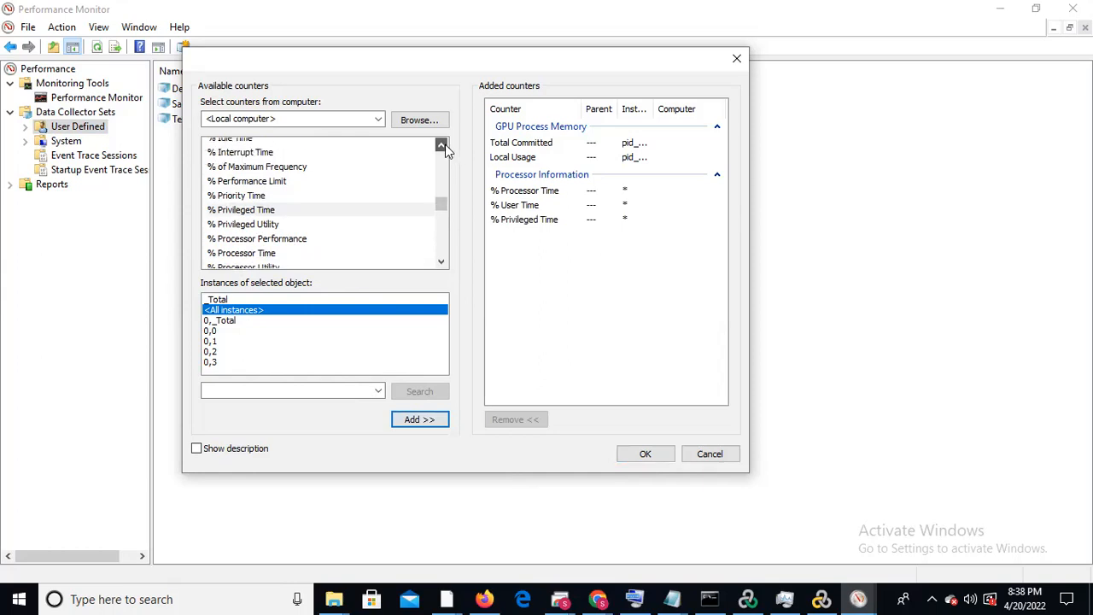
pyautogui.click(443, 146)
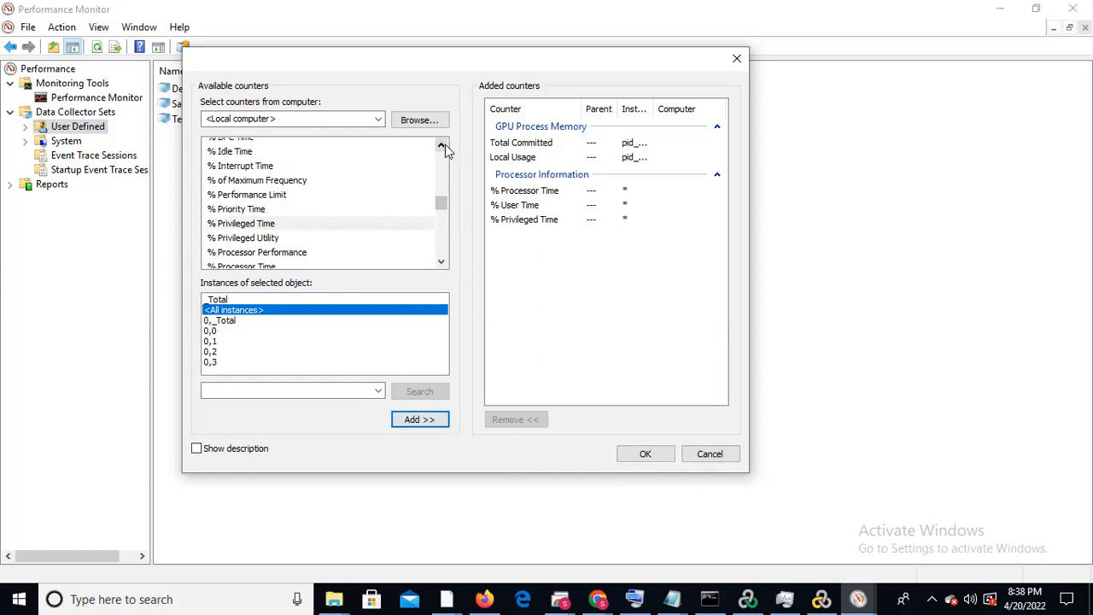
pyautogui.click(443, 146)
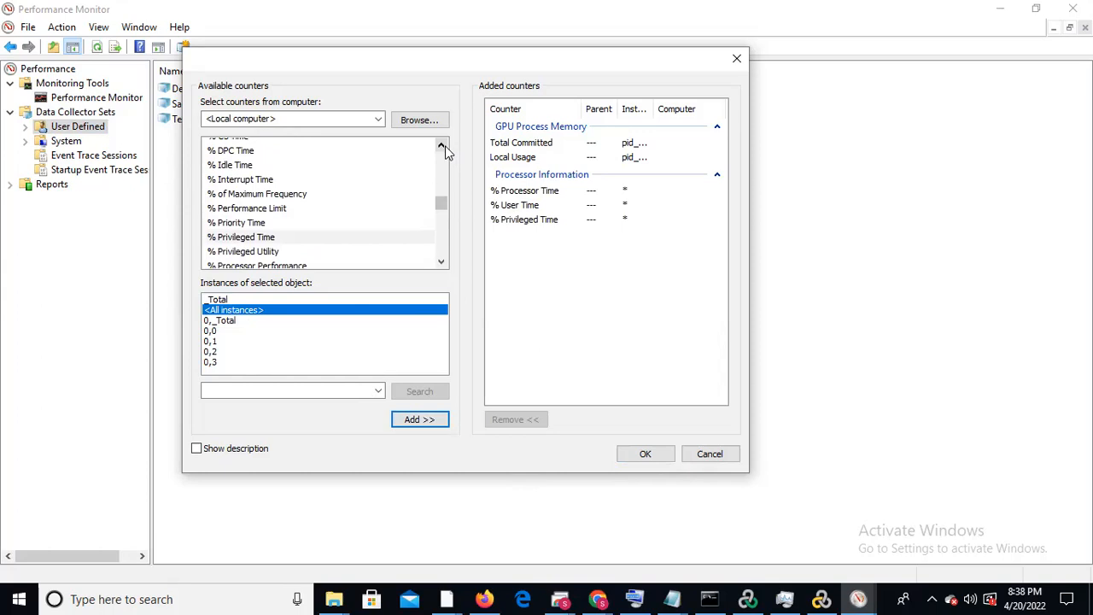
pyautogui.click(444, 146)
pyautogui.click(444, 146)
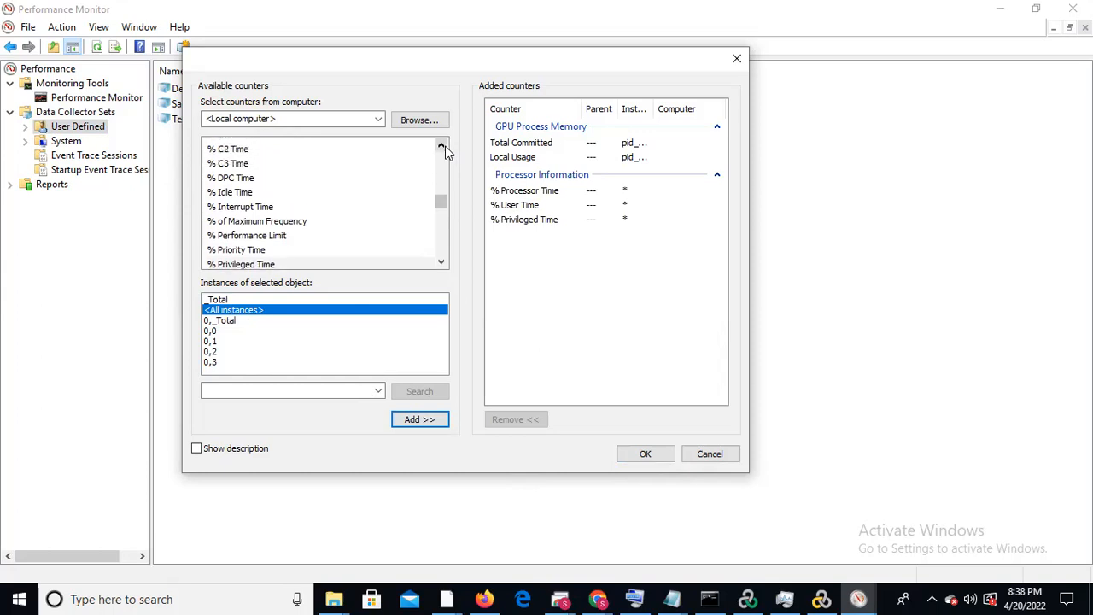
pyautogui.click(229, 196)
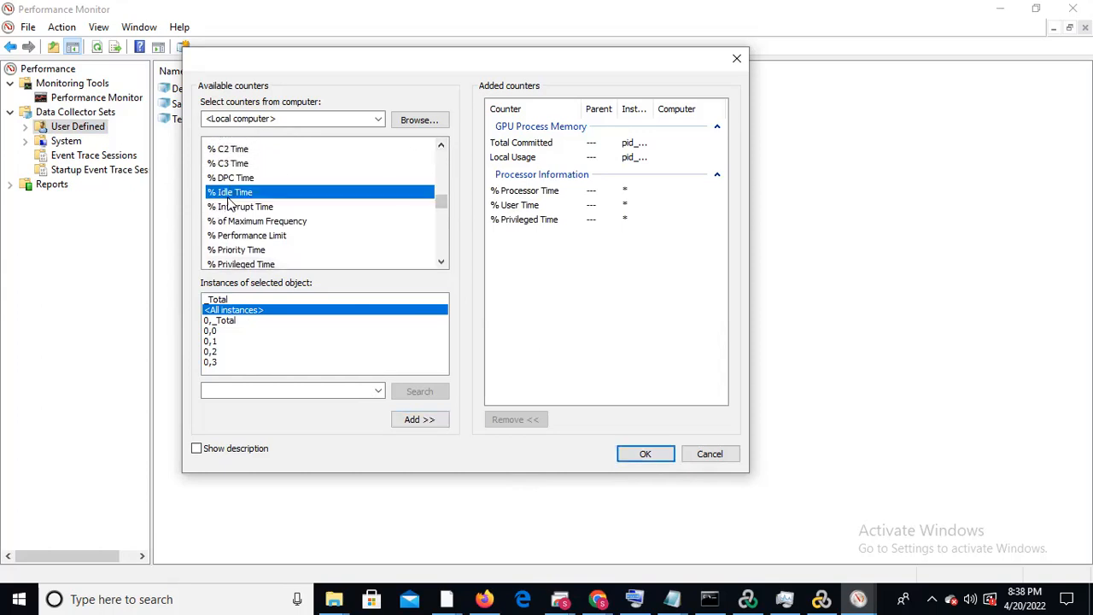
pyautogui.click(417, 419)
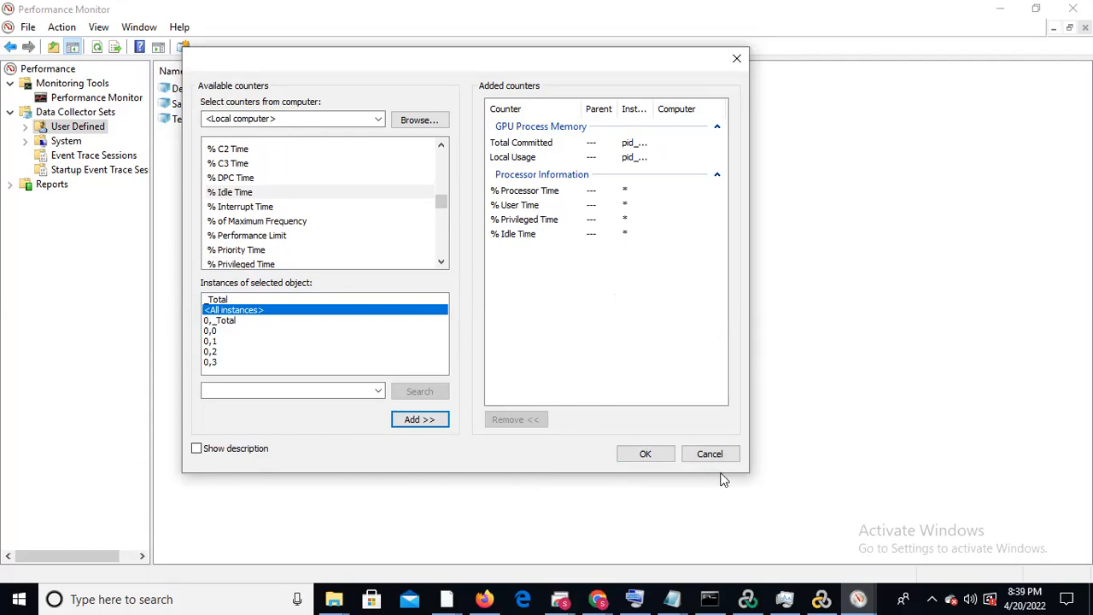
pyautogui.click(647, 457)
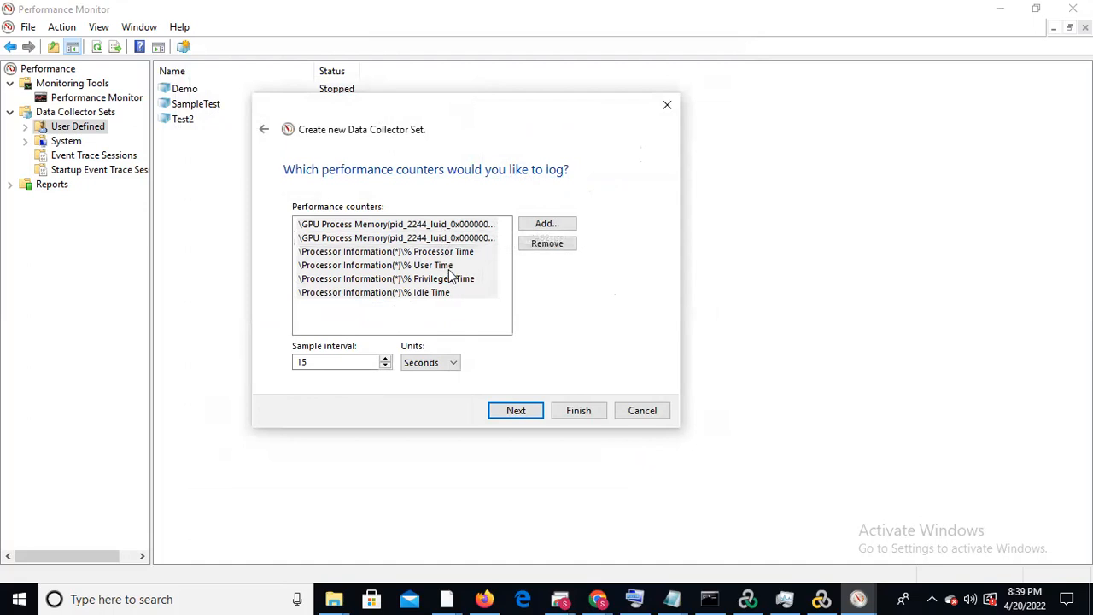
# Finish creating the data collector set with the 15-second sample interval, the default root directory and the Save and close option
pyautogui.click(513, 408)
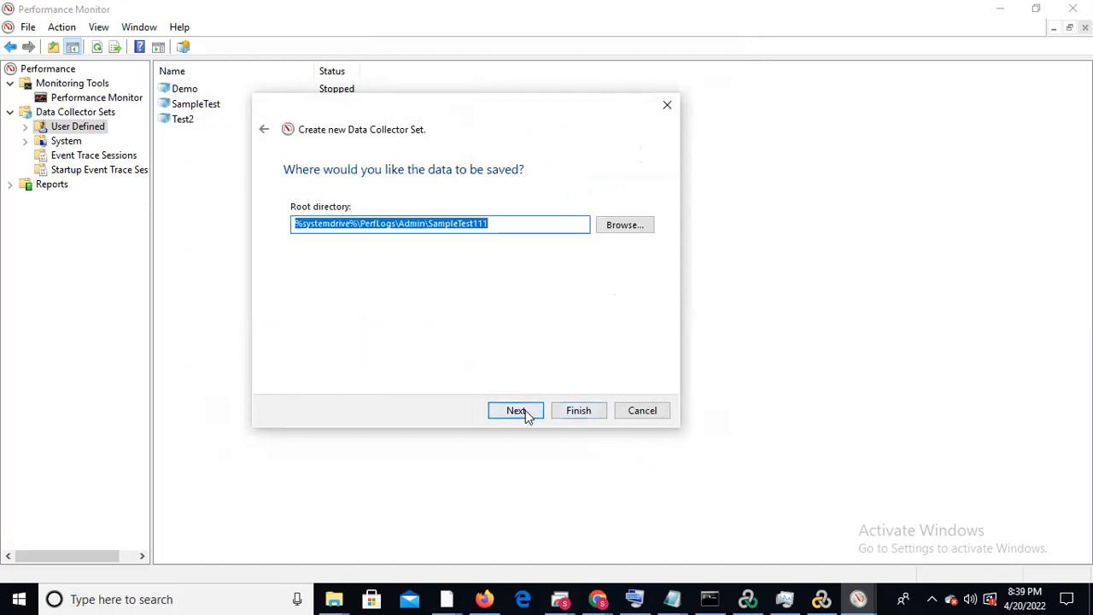
pyautogui.click(517, 411)
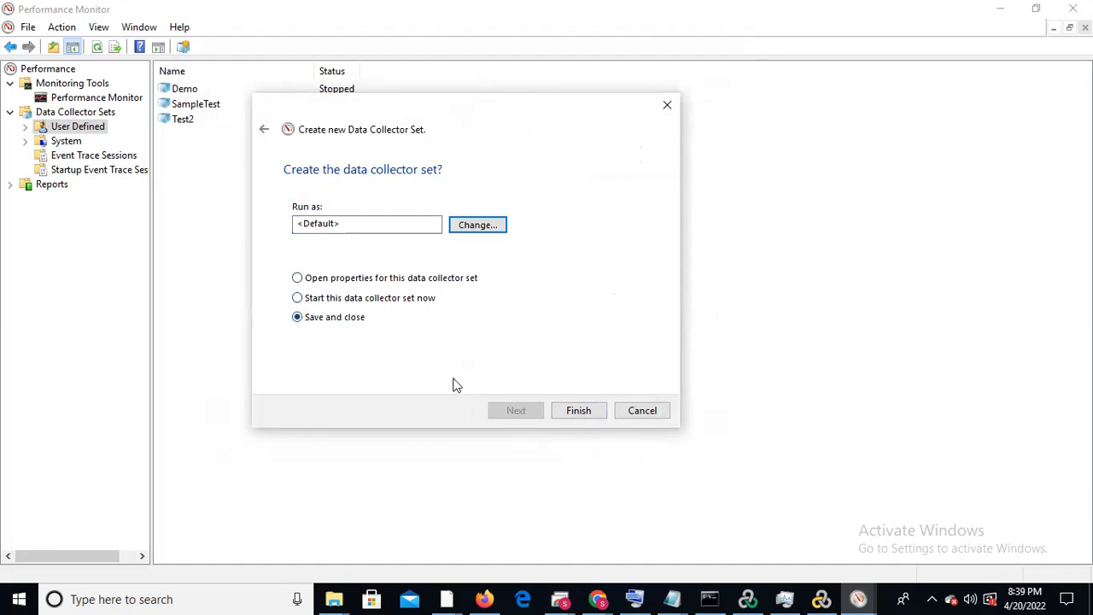
pyautogui.click(579, 412)
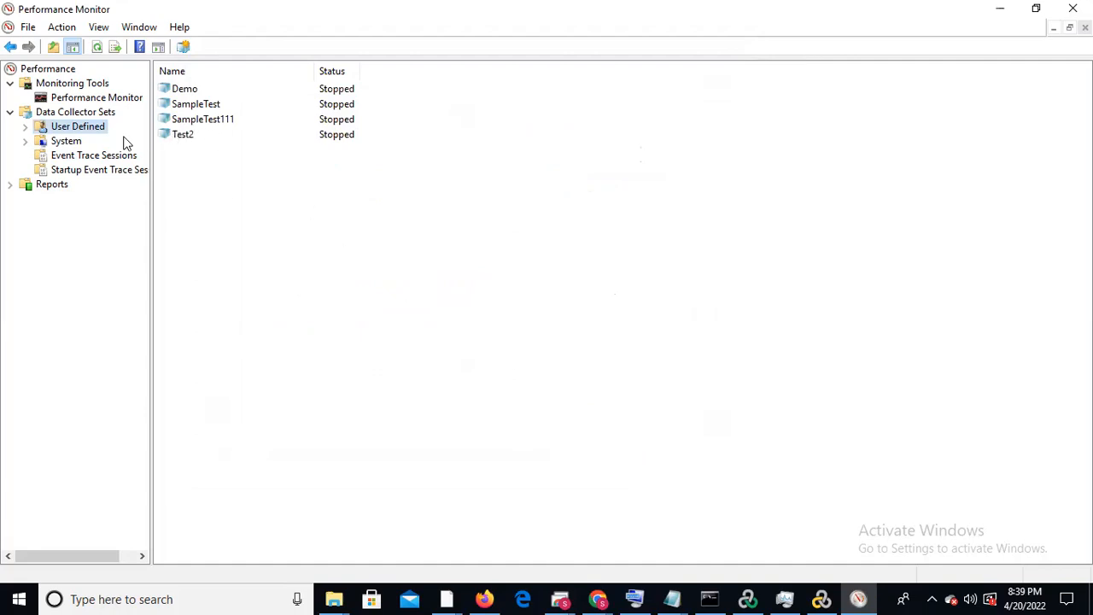
# Open the schedule settings in the properties of the SampleTest111 data collector set and start adding a schedule
pyautogui.click(229, 121)
pyautogui.rightClick(229, 122)
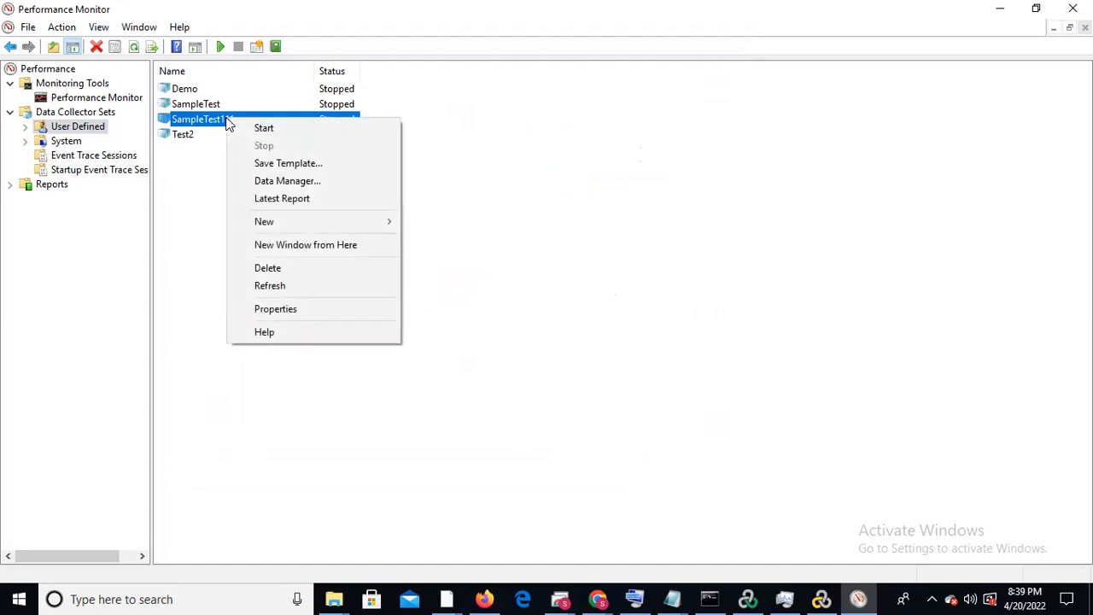
pyautogui.click(305, 310)
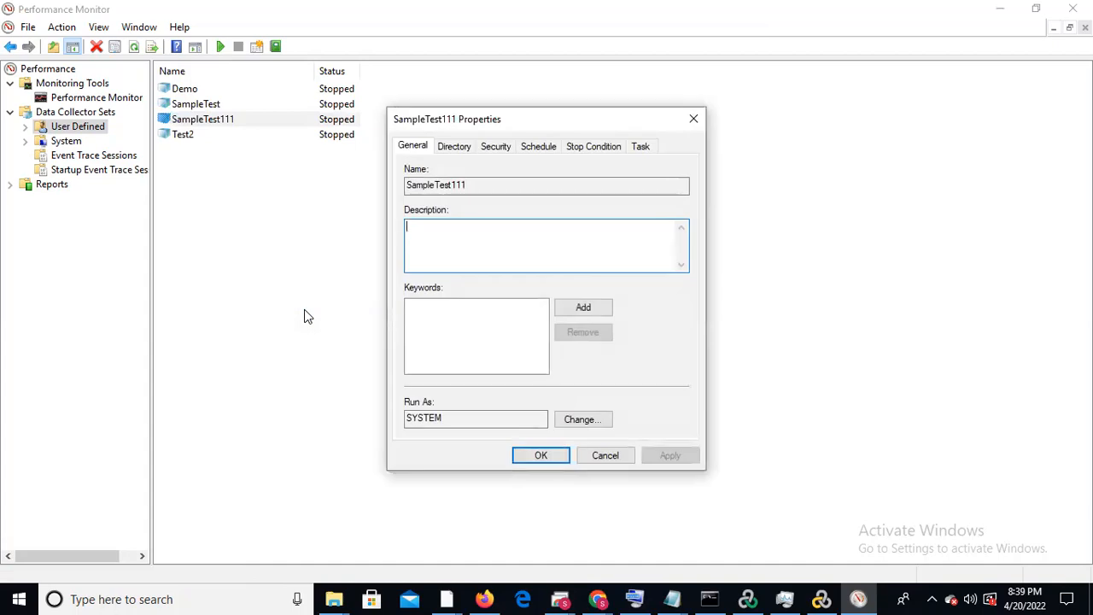
pyautogui.click(530, 149)
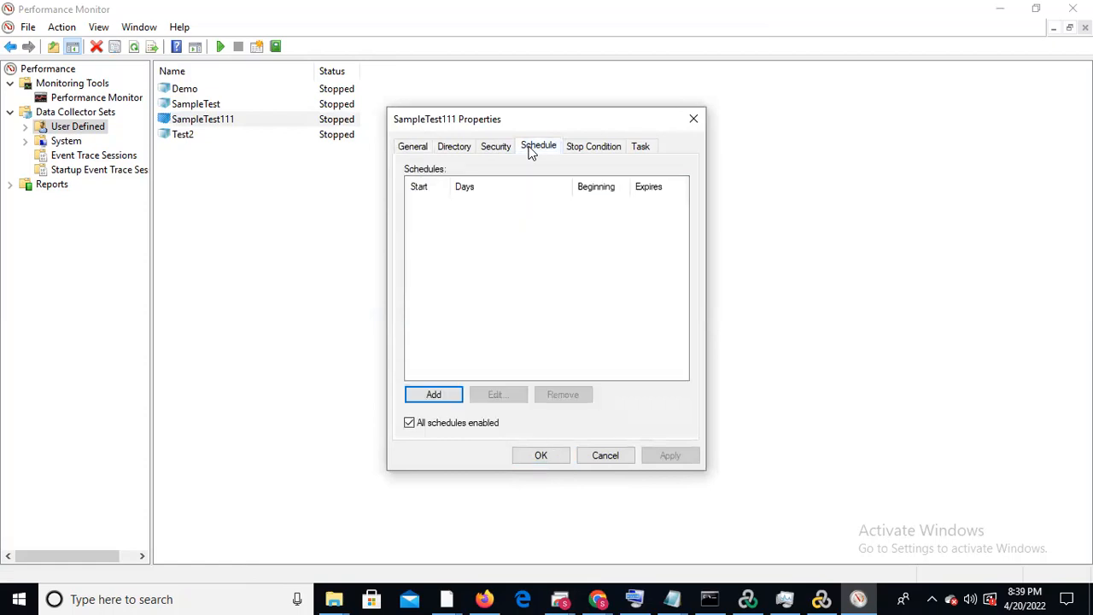
pyautogui.click(430, 396)
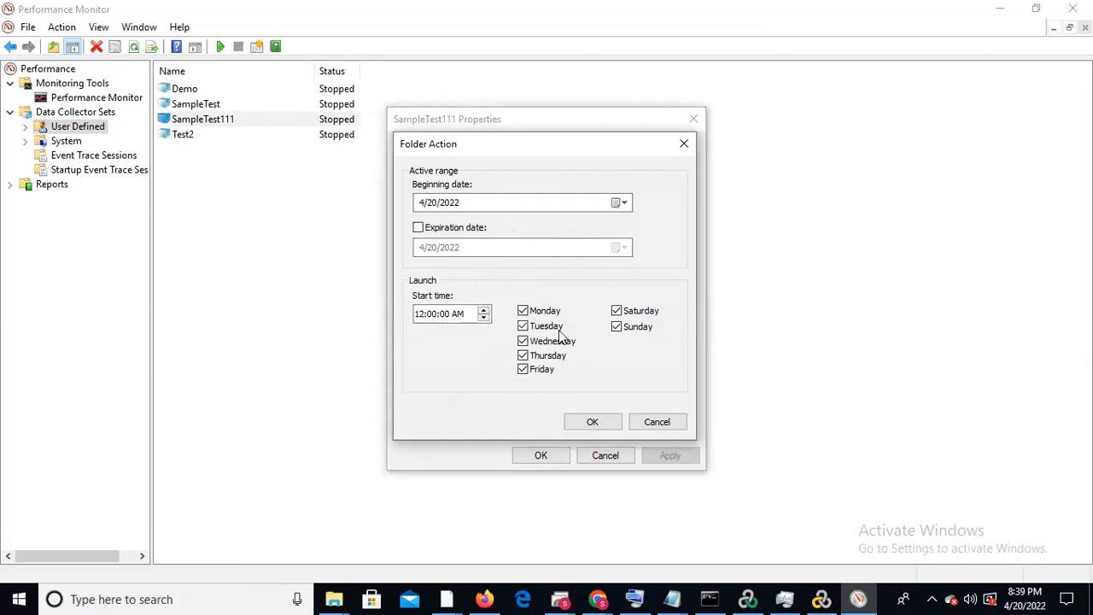
# Clear all launch days from Monday through Sunday in the new schedule
pyautogui.click(524, 312)
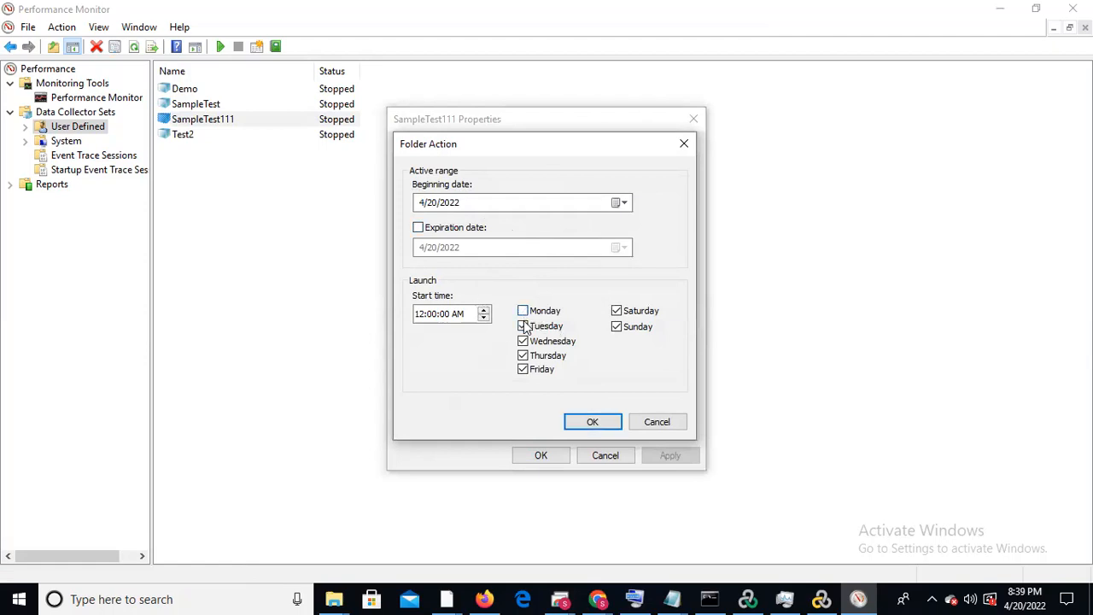
pyautogui.click(523, 326)
pyautogui.click(524, 342)
pyautogui.click(523, 356)
pyautogui.click(524, 371)
pyautogui.click(617, 311)
pyautogui.click(618, 328)
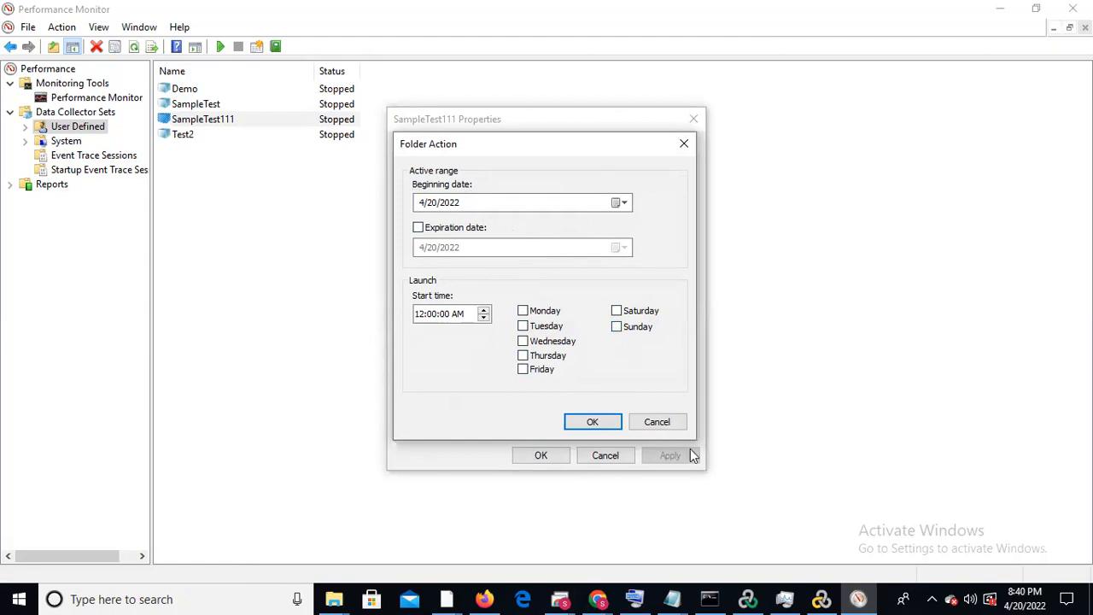